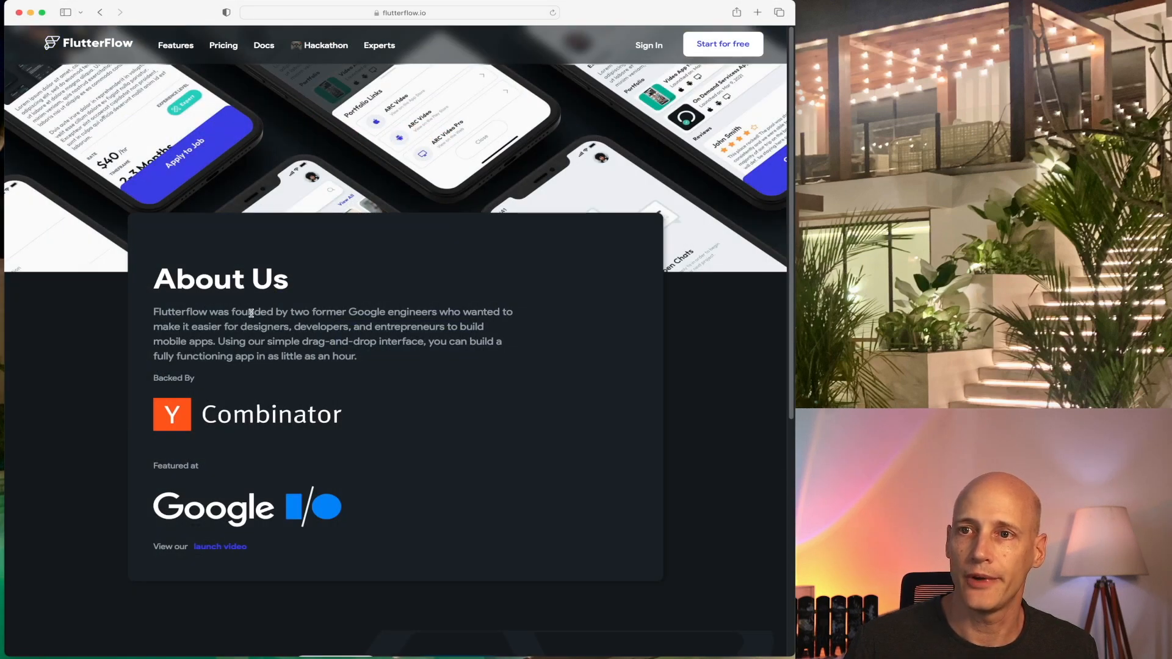
# Highlight the founders' background on the About Us page and check the company size and funding details on FlutterFlow's Crunchbase profile.
pyautogui.moveTo(251, 313); pyautogui.dragTo(437, 313)
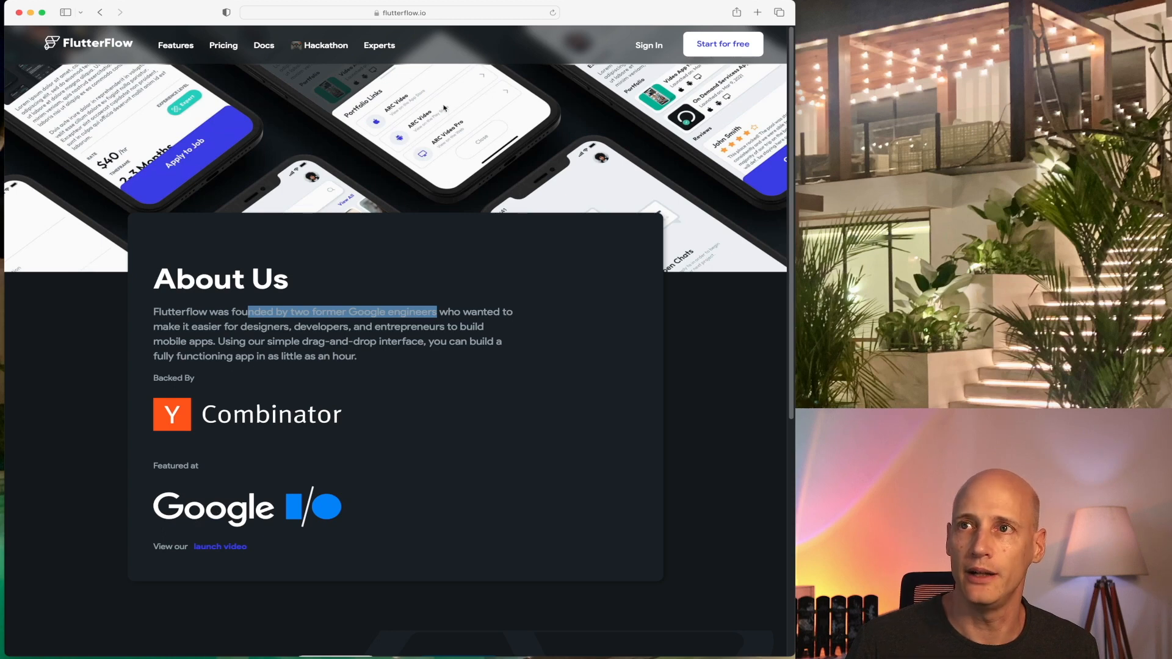
pyautogui.click(757, 12)
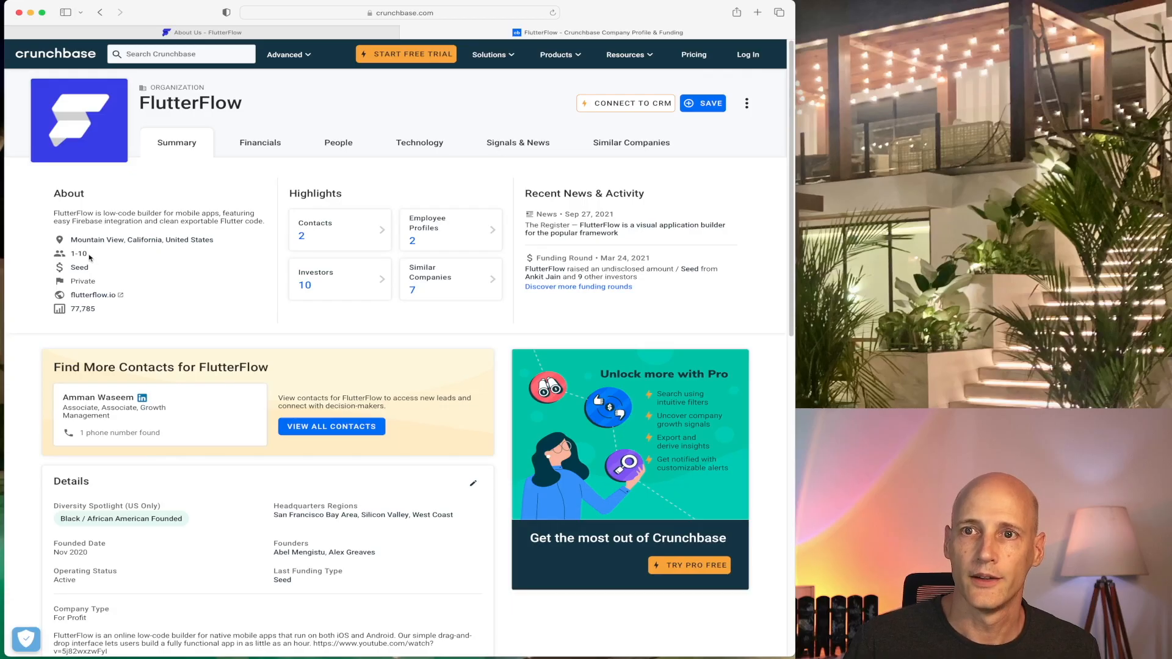
pyautogui.moveTo(89, 260); pyautogui.dragTo(69, 254)
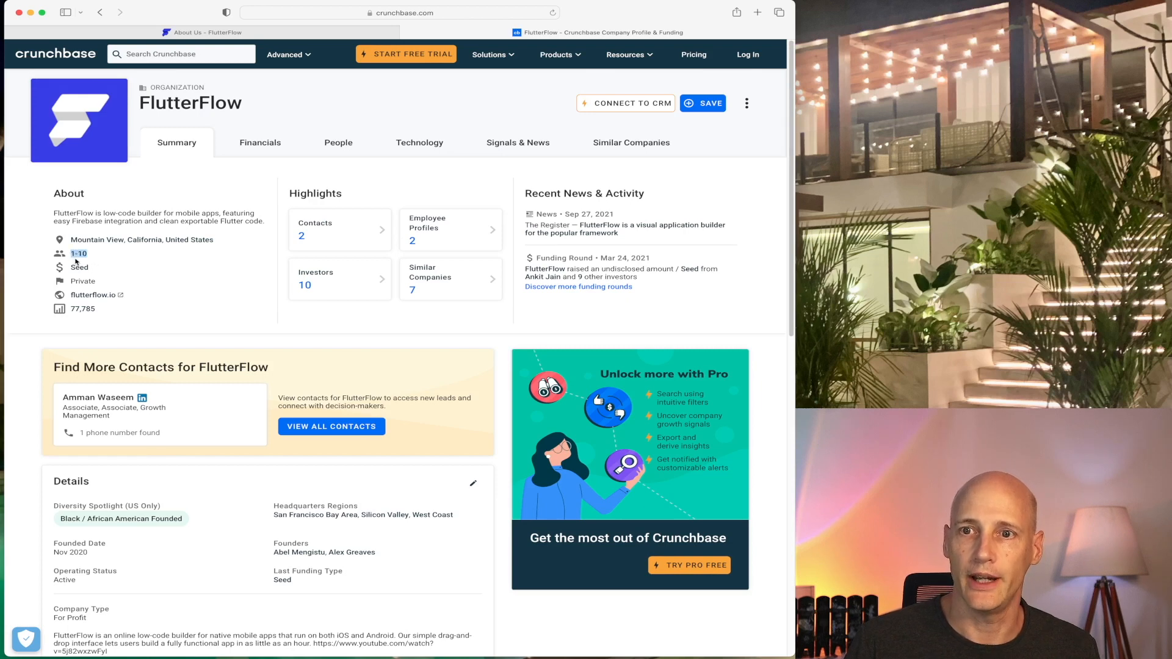
pyautogui.click(197, 252)
pyautogui.moveTo(648, 258); pyautogui.dragTo(602, 258)
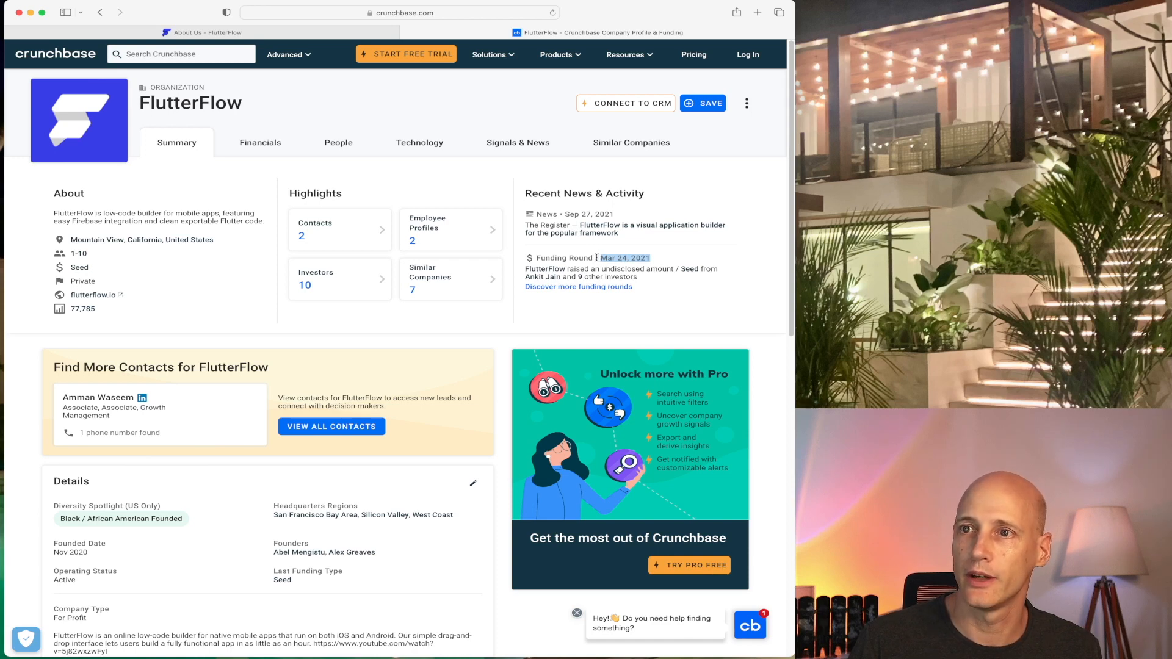
pyautogui.moveTo(90, 268); pyautogui.dragTo(75, 268)
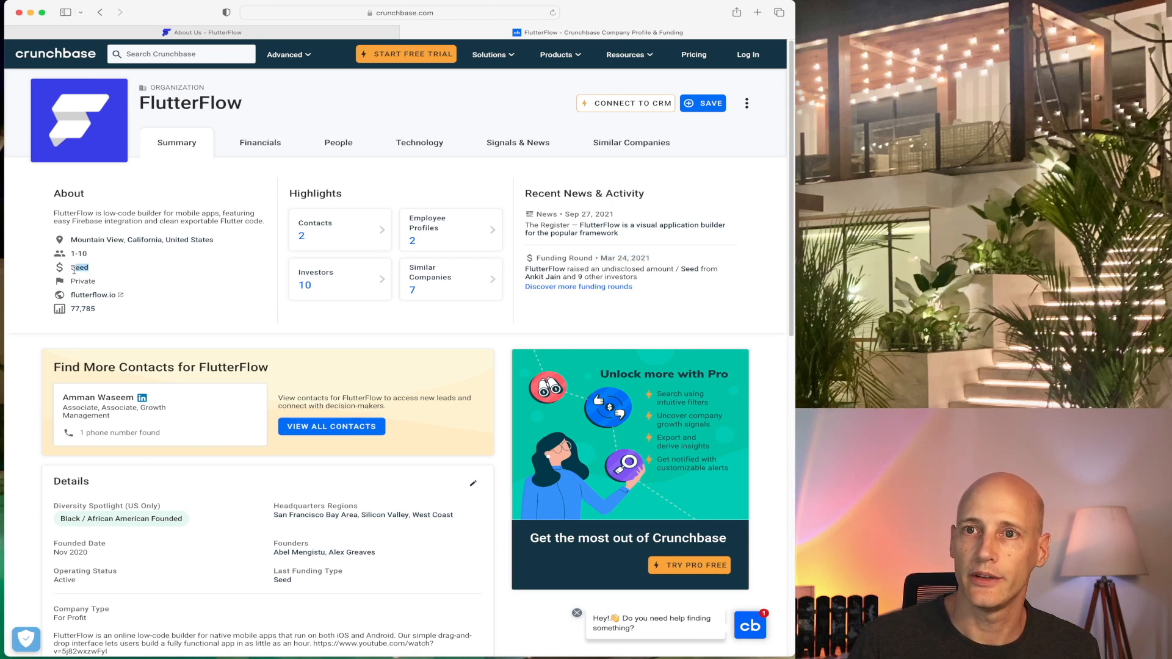
# Examine the company details, featured lists and frequently asked questions on FlutterFlow's Crunchbase profile.
pyautogui.scroll(-5, 121, 313)
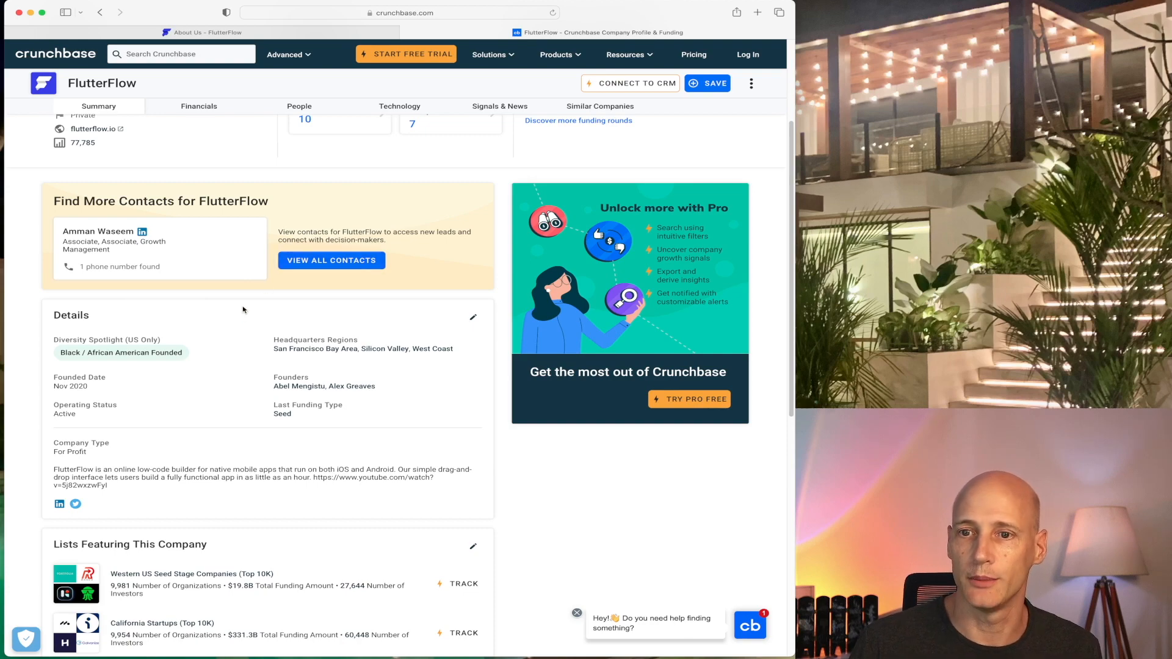
pyautogui.scroll(-10, 242, 313)
pyautogui.scroll(2, 242, 310)
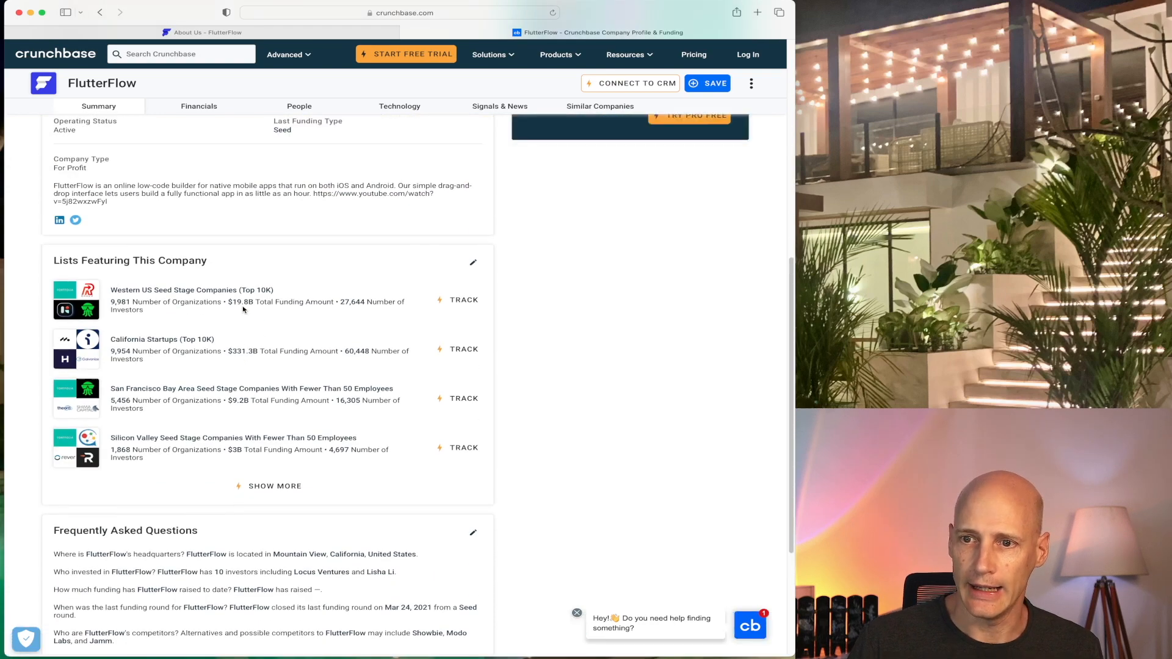
pyautogui.scroll(15, 242, 310)
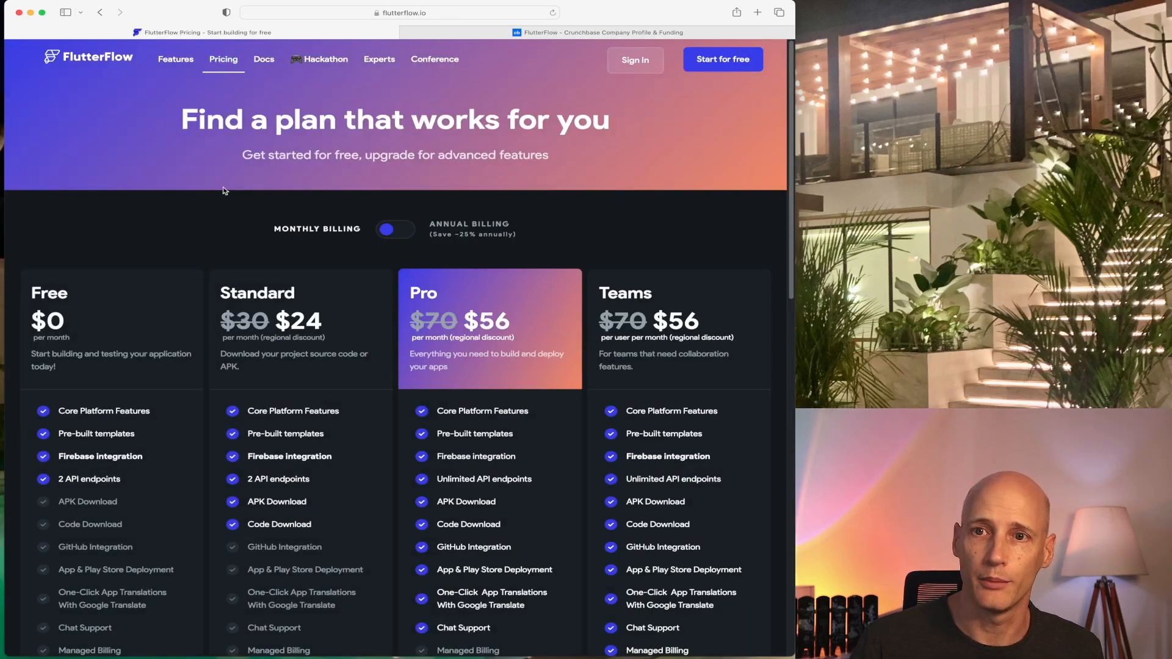
# Review the Free plan and the Standard plan's regional discount note on FlutterFlow's pricing page.
pyautogui.moveTo(31, 293); pyautogui.dragTo(69, 294)
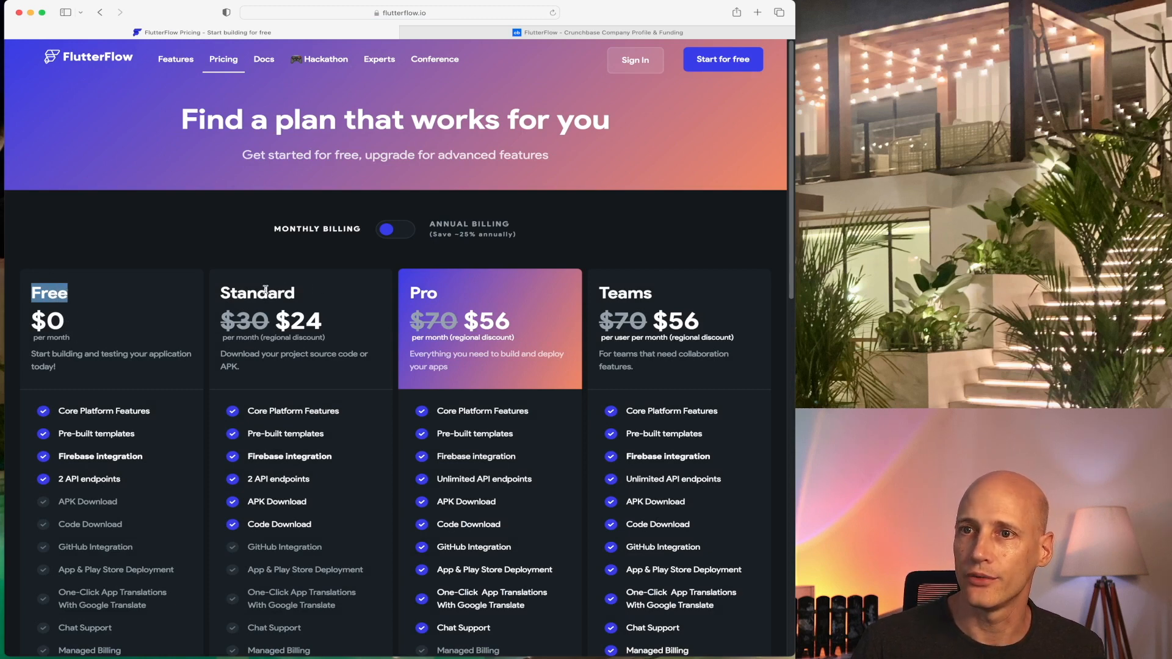
pyautogui.scroll(-1, 359, 328)
pyautogui.scroll(-2, 358, 328)
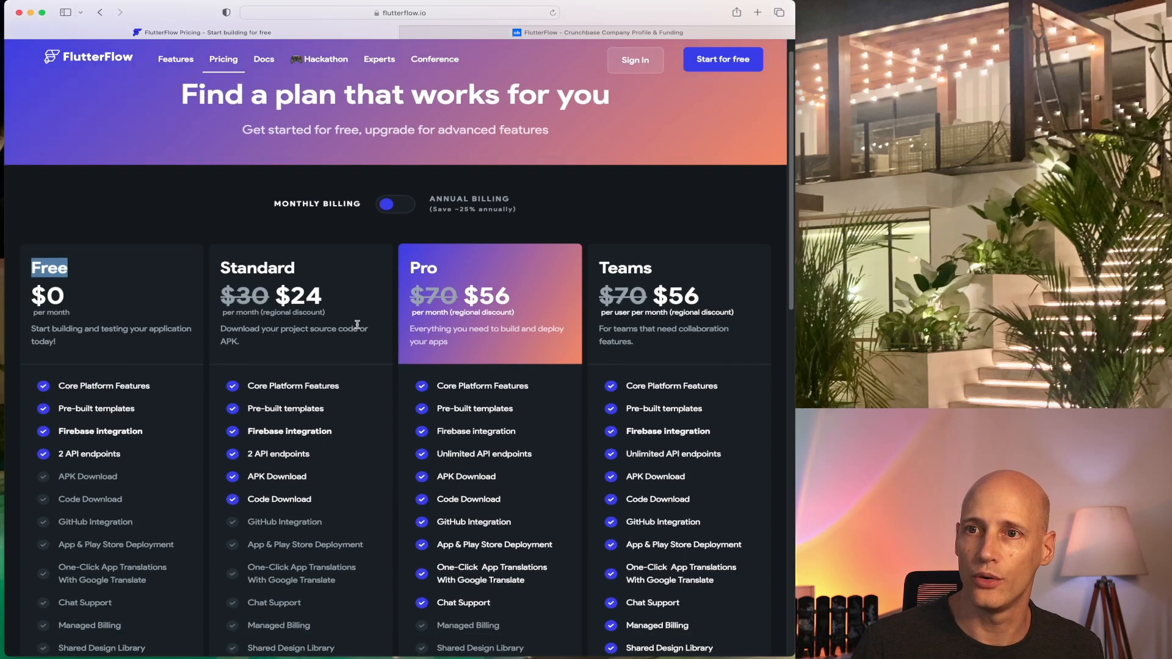
pyautogui.moveTo(235, 312); pyautogui.dragTo(339, 311)
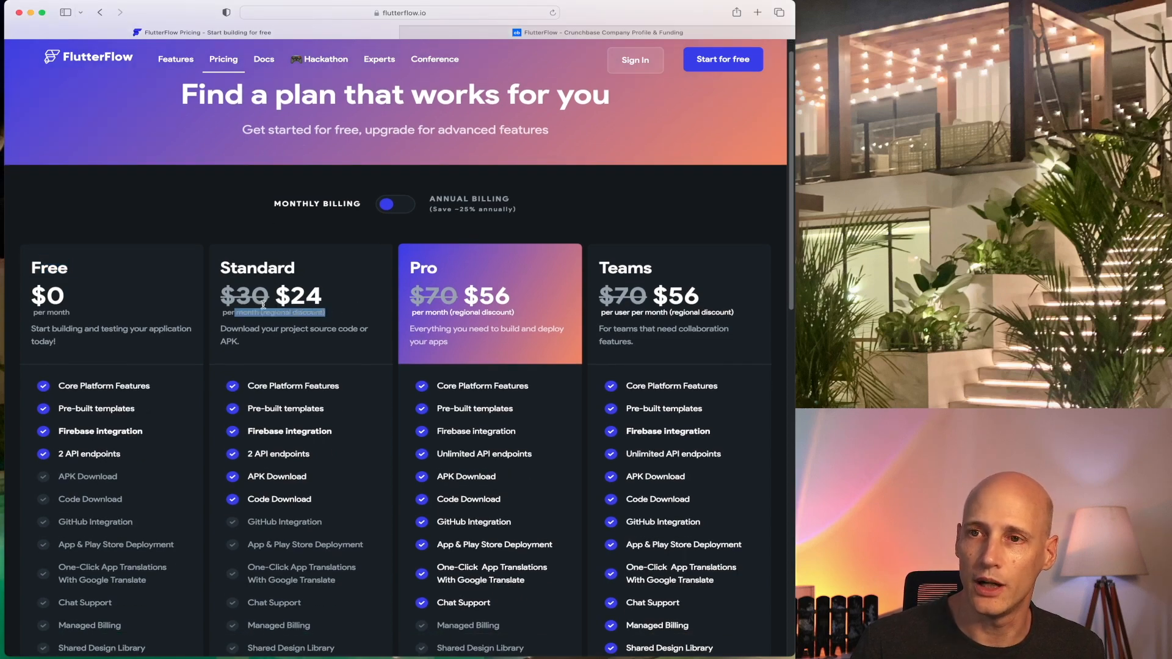
pyautogui.scroll(-5, 278, 312)
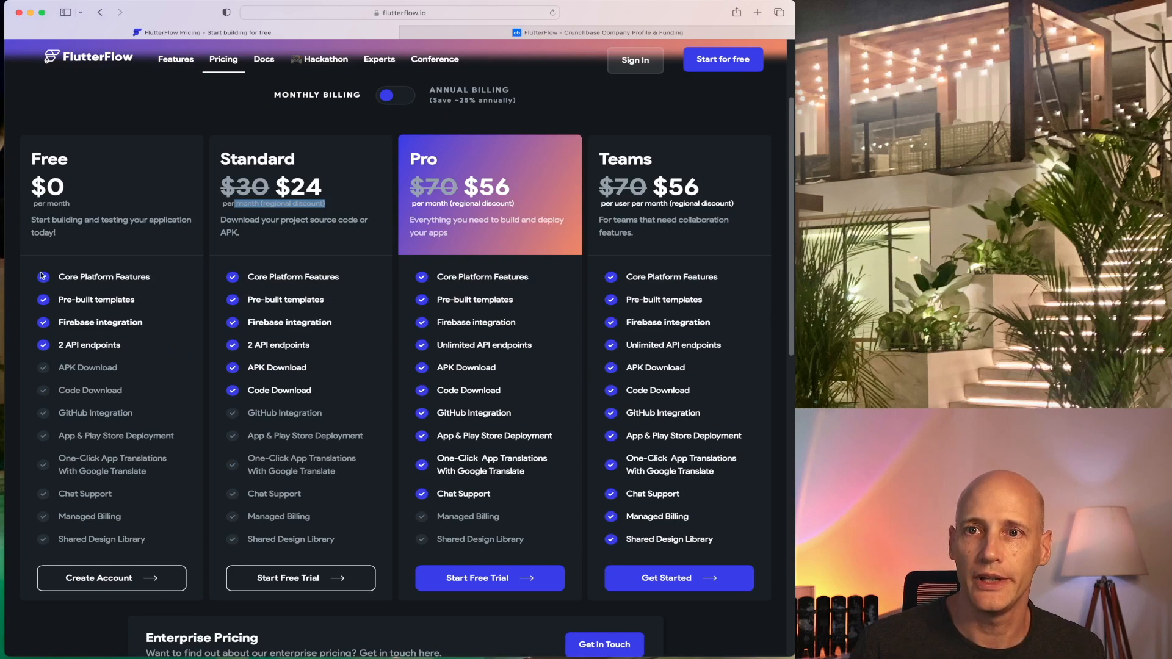
# Highlight the Free plan's feature entries, including Firebase integration, API endpoints, Code Download, GitHub Integration and APK Download.
pyautogui.moveTo(63, 277); pyautogui.dragTo(130, 277)
pyautogui.moveTo(130, 348); pyautogui.dragTo(87, 310)
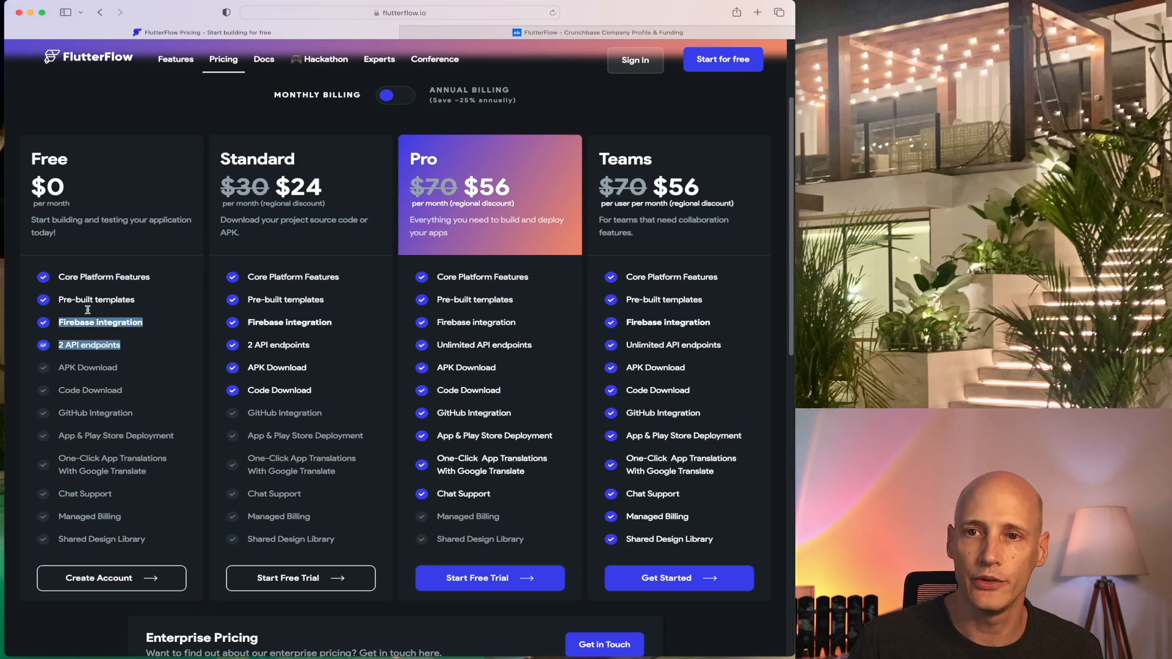
pyautogui.moveTo(138, 391); pyautogui.dragTo(60, 390)
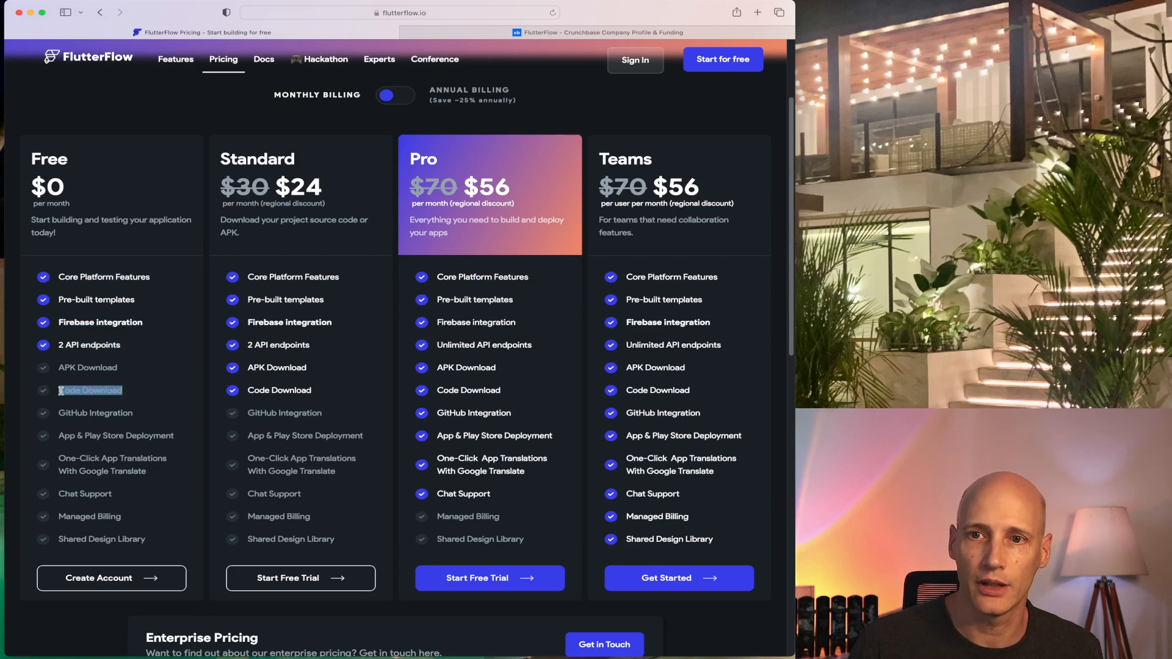
pyautogui.moveTo(134, 413); pyautogui.dragTo(64, 412)
pyautogui.moveTo(121, 369); pyautogui.dragTo(58, 370)
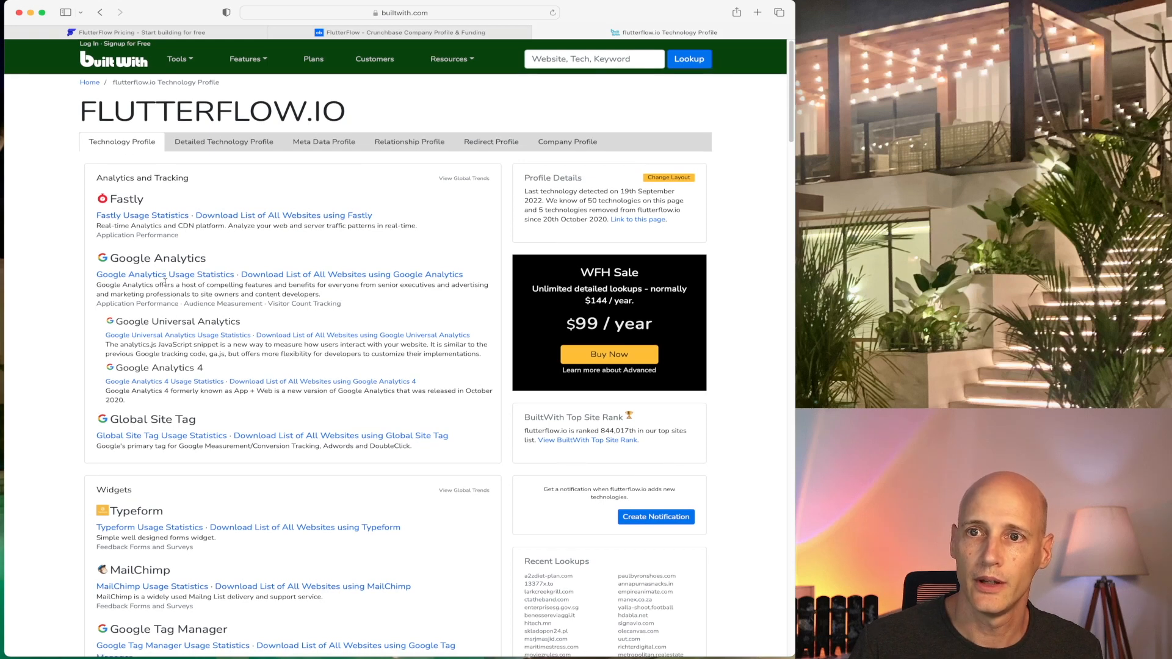
# Examine the flutterflow.io technology profile on BuiltWith and highlight the Webflow entry under Content Management System.
pyautogui.scroll(-1, 166, 285)
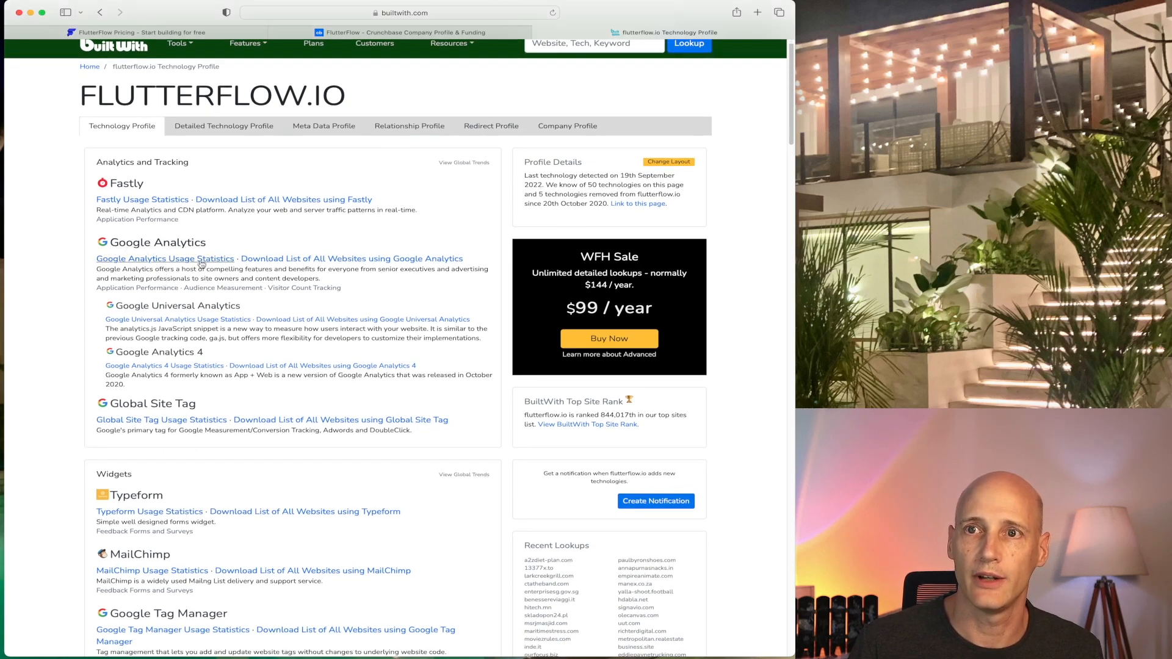
pyautogui.scroll(-5, 202, 265)
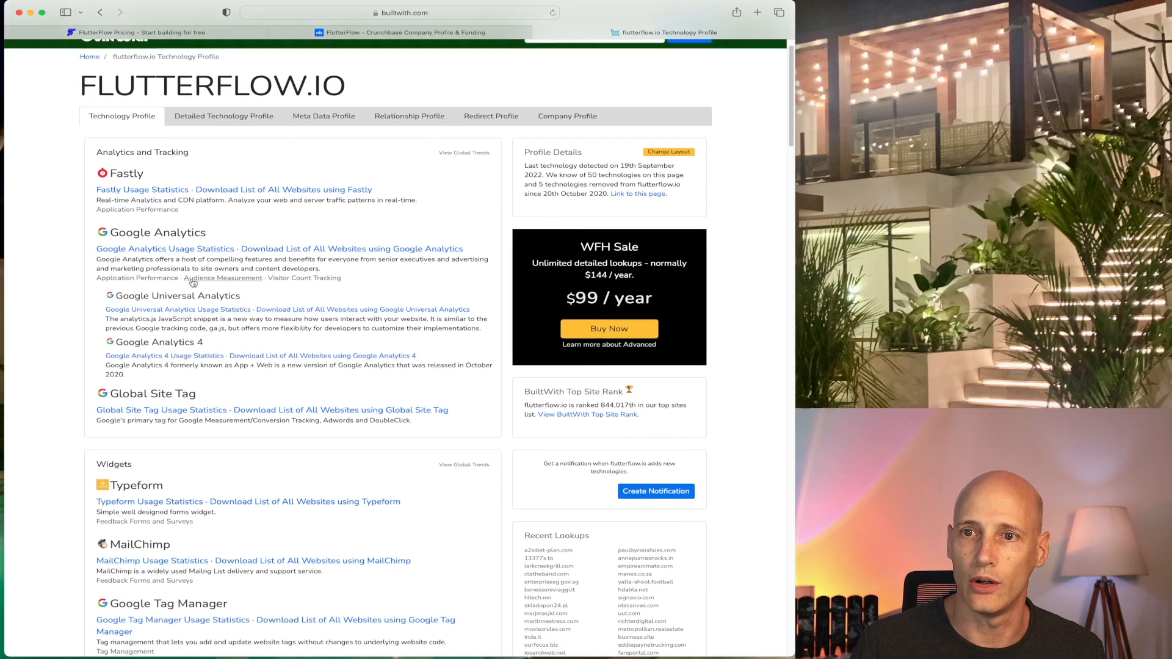
pyautogui.scroll(-10, 191, 279)
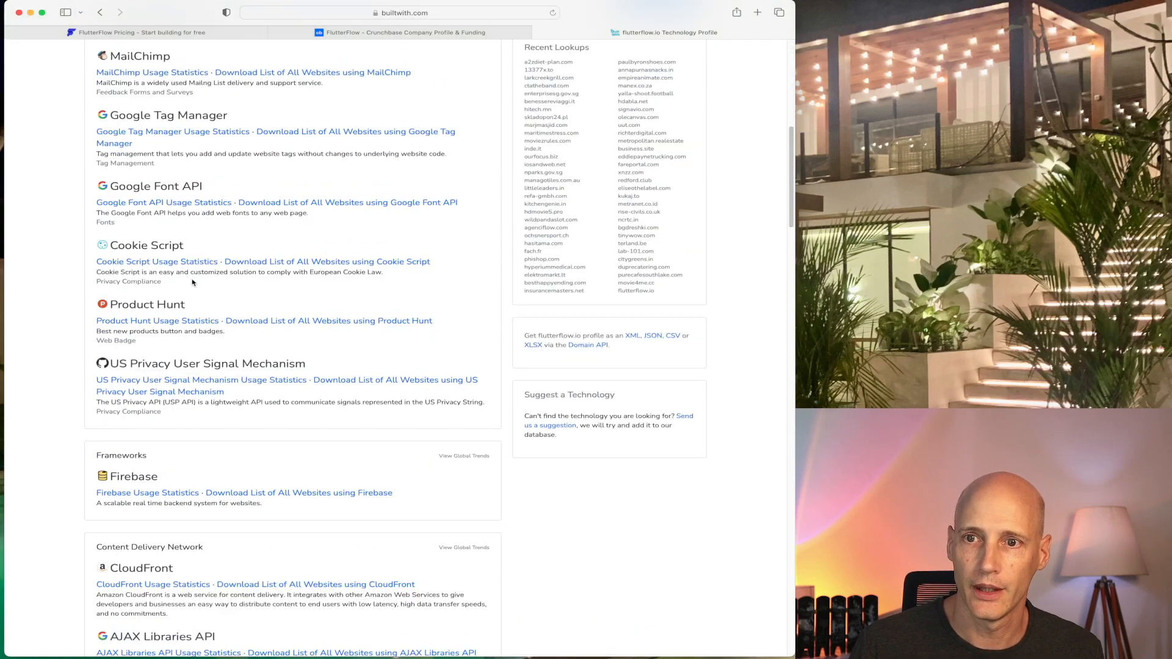
pyautogui.scroll(-1, 192, 287)
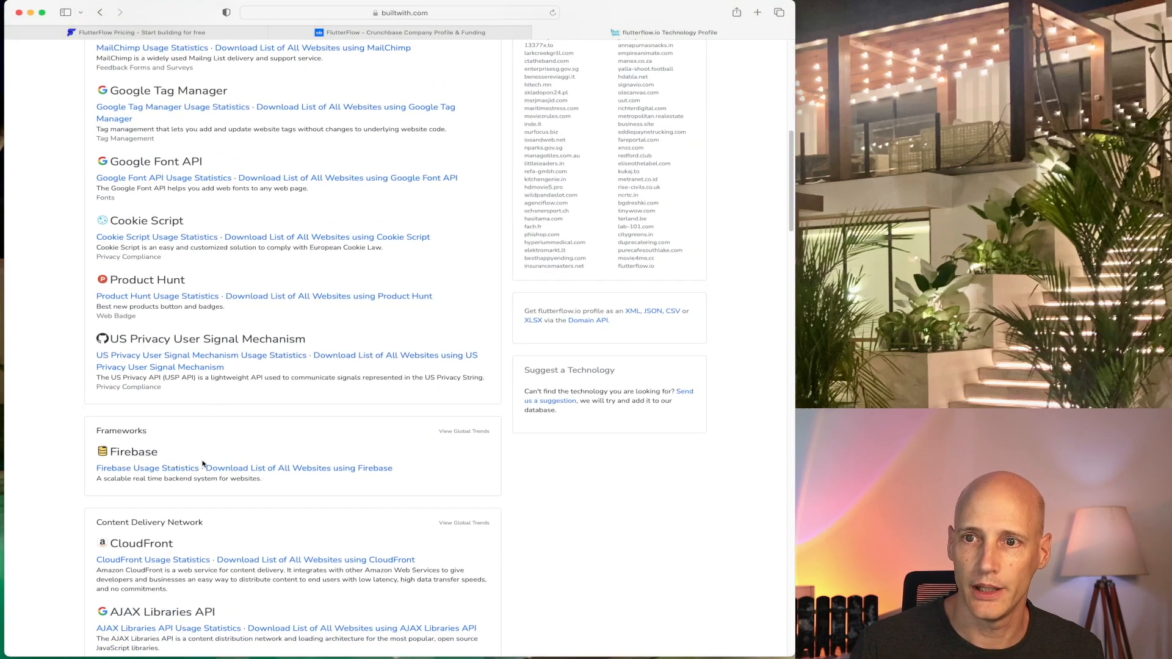
pyautogui.scroll(-3, 203, 463)
pyautogui.scroll(-20, 131, 493)
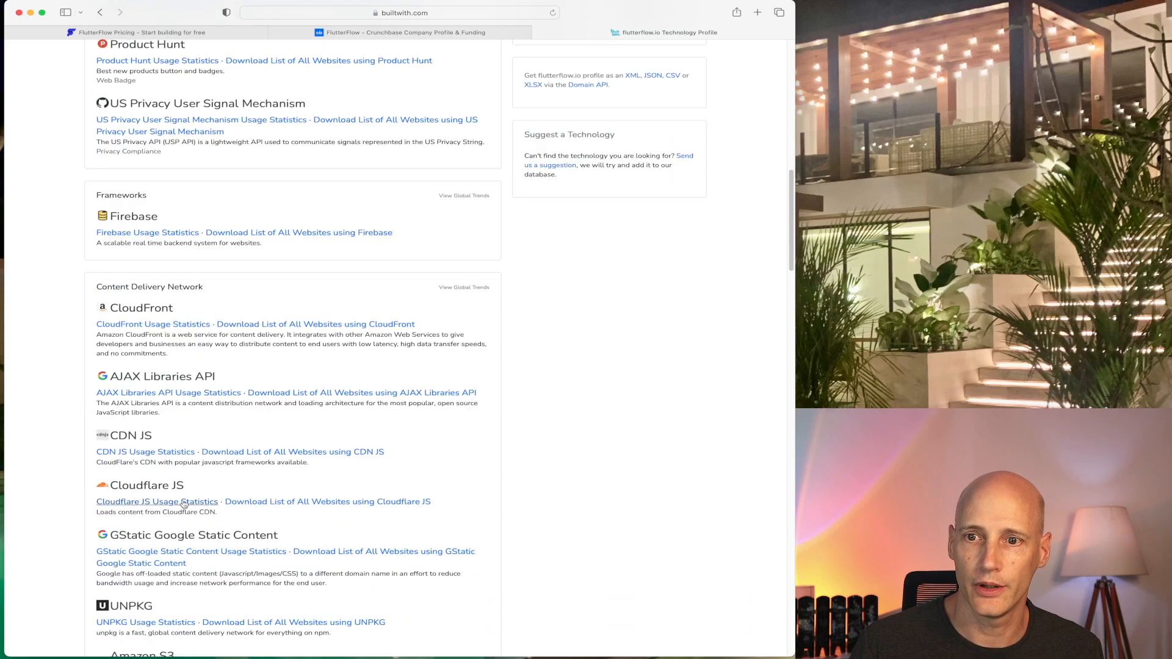
pyautogui.moveTo(165, 185); pyautogui.dragTo(98, 187)
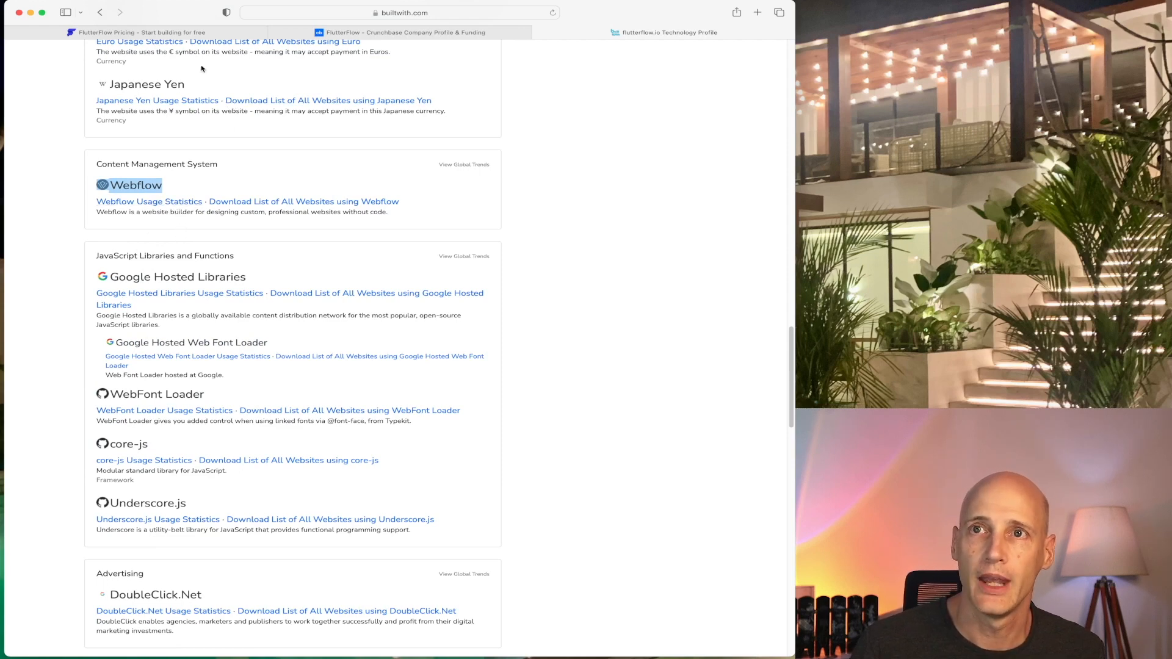
# Open the Experts marketplace from the FlutterFlow website and show its page source in the web inspector.
pyautogui.click(138, 33)
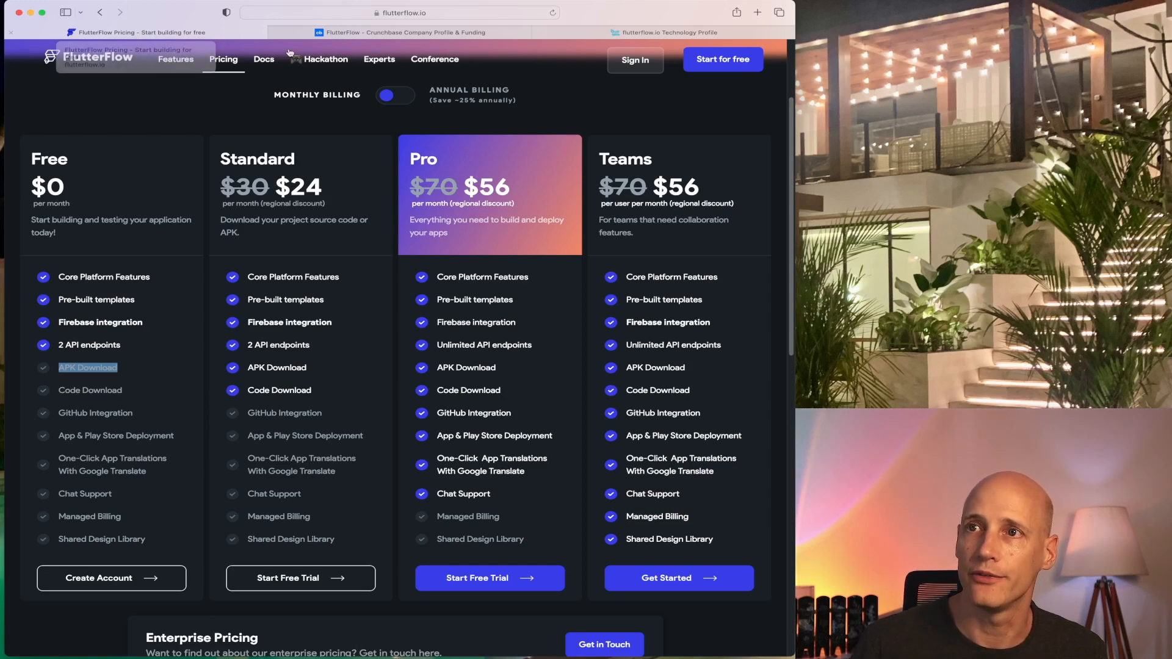
pyautogui.click(377, 61)
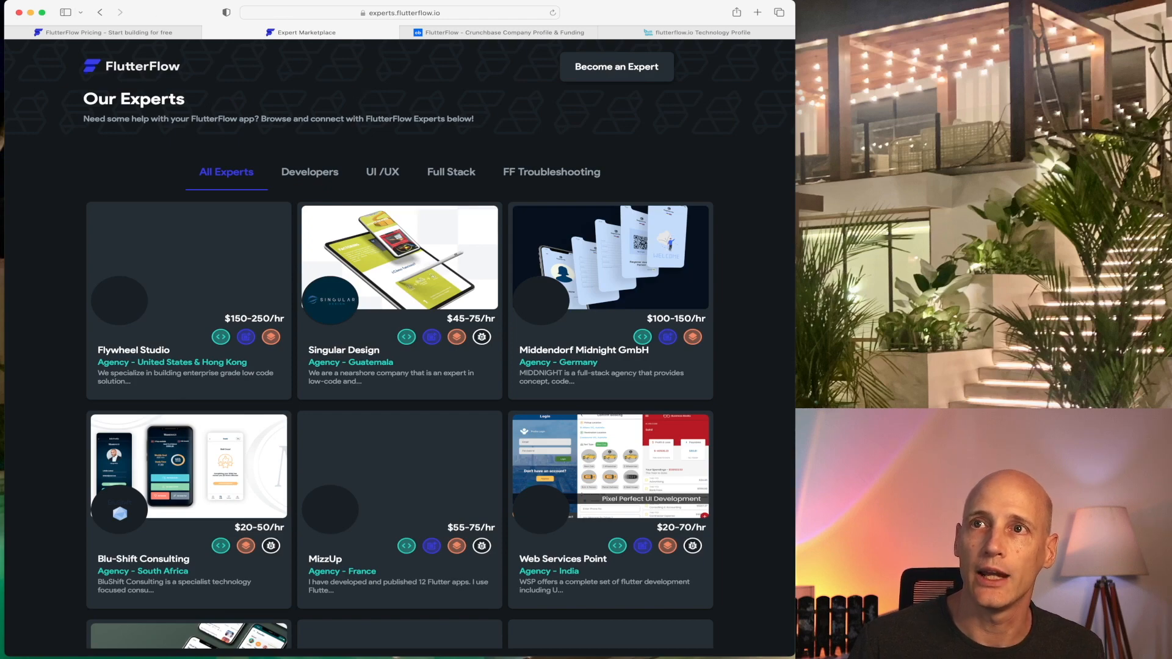
pyautogui.click(238, 1)
pyautogui.click(265, 115)
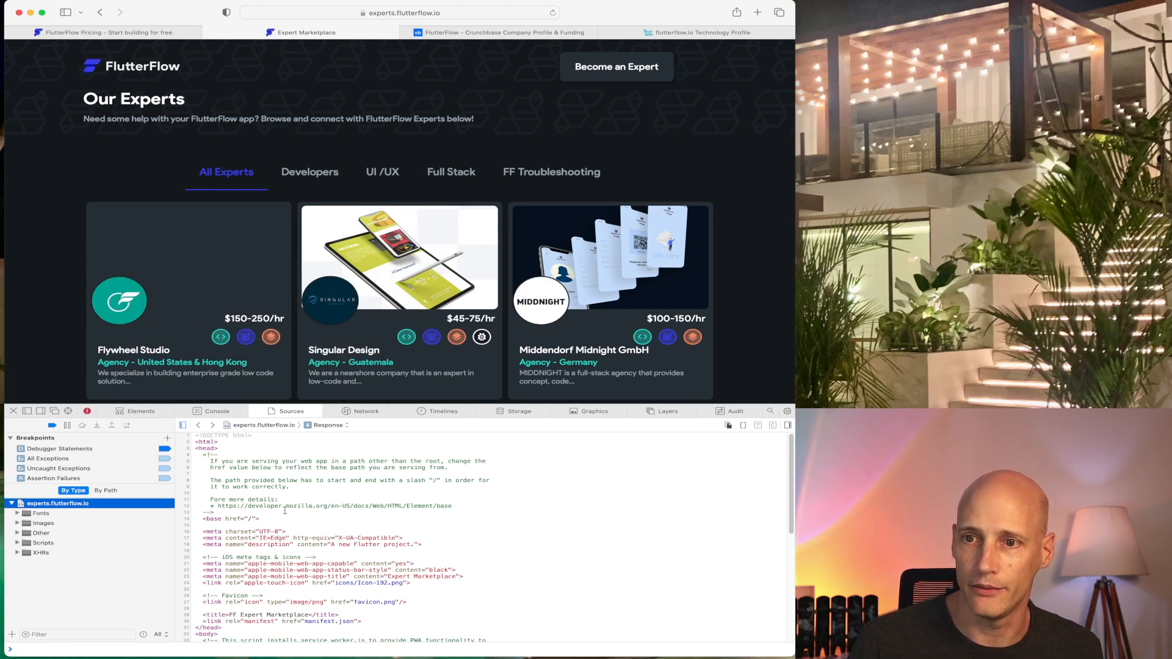
# Inspect the marketplace's HTML source, highlight the "A new Flutter project" description, and close the web inspector.
pyautogui.moveTo(258, 514); pyautogui.dragTo(230, 491)
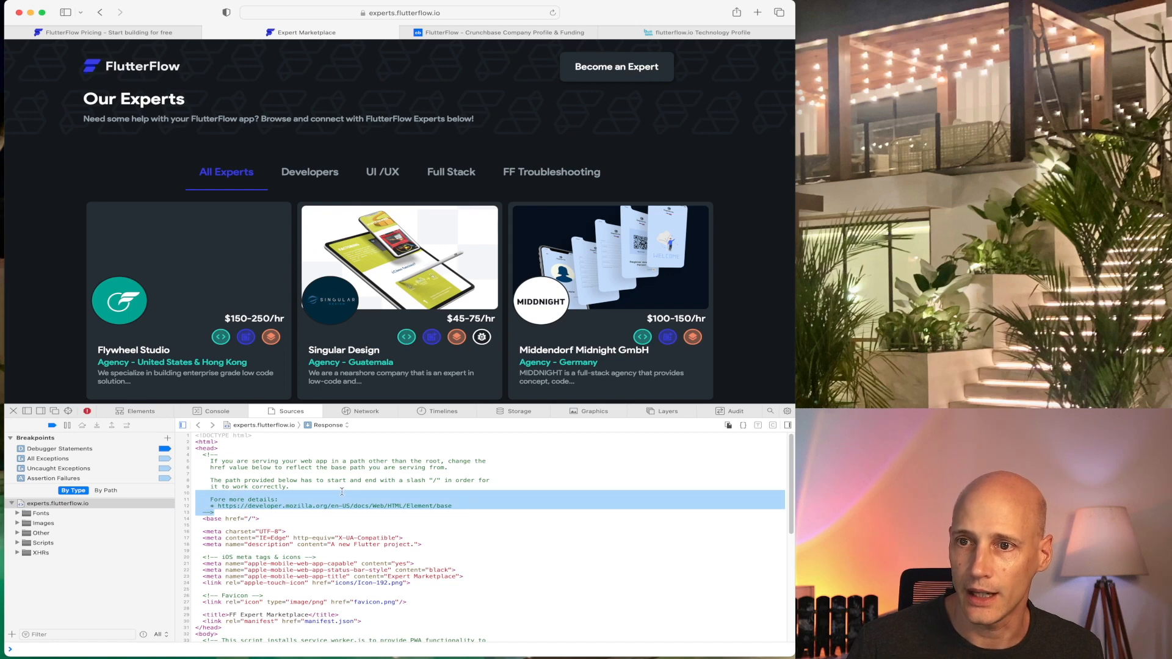
pyautogui.click(311, 491)
pyautogui.moveTo(332, 545); pyautogui.dragTo(411, 544)
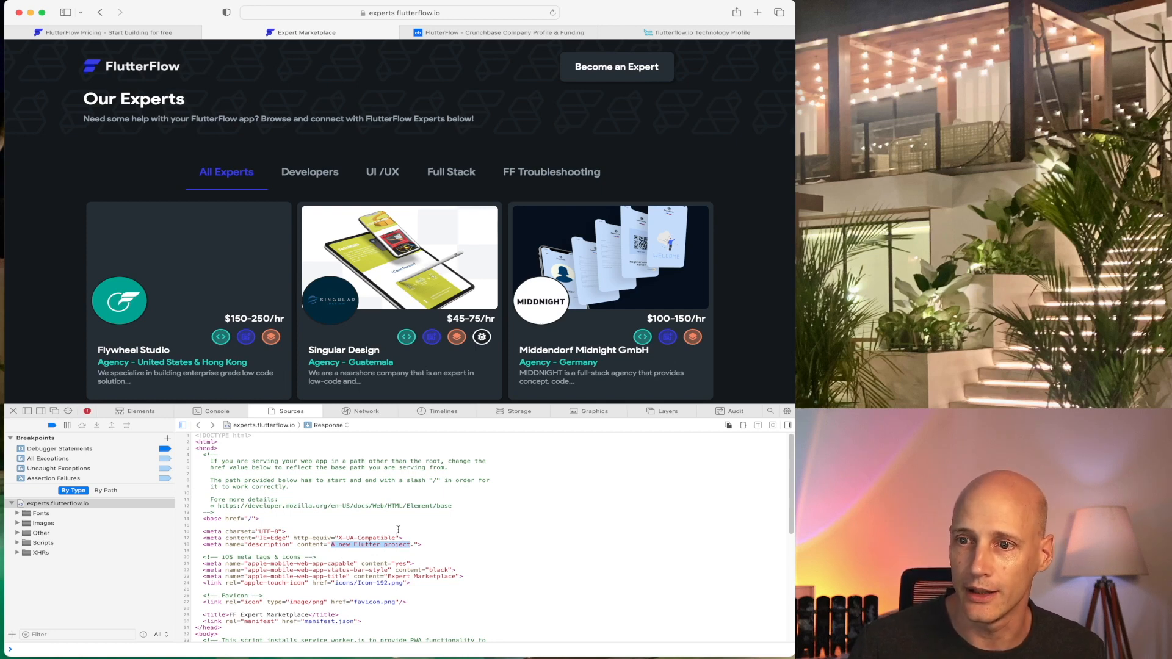
pyautogui.scroll(-5, 398, 521)
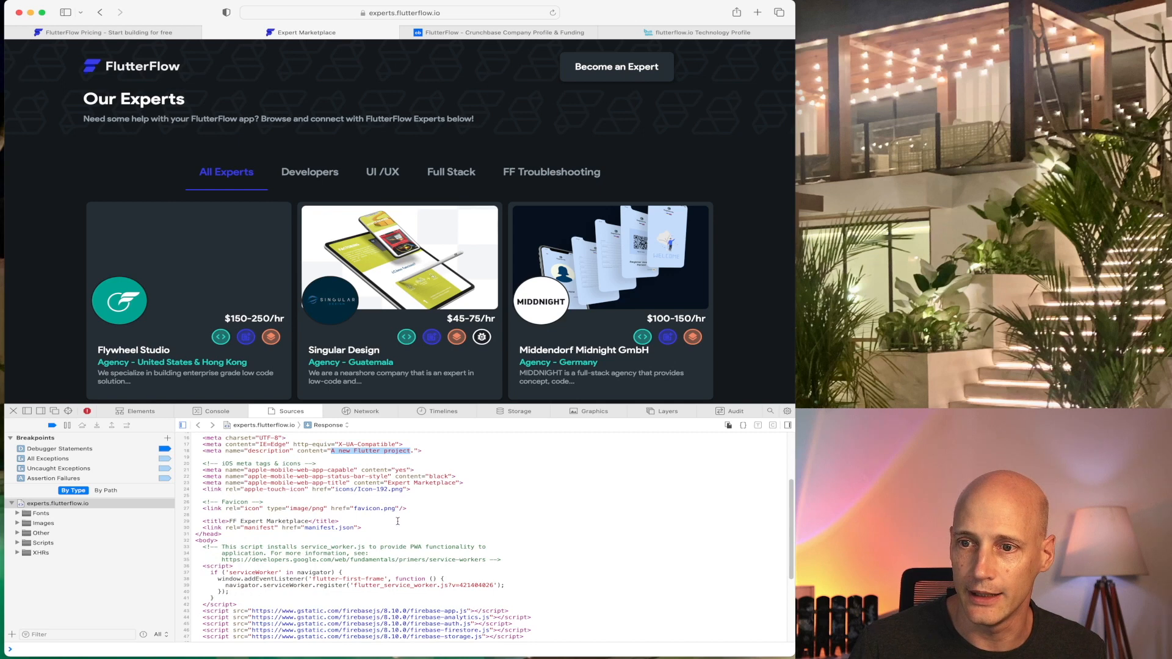
pyautogui.scroll(5, 395, 521)
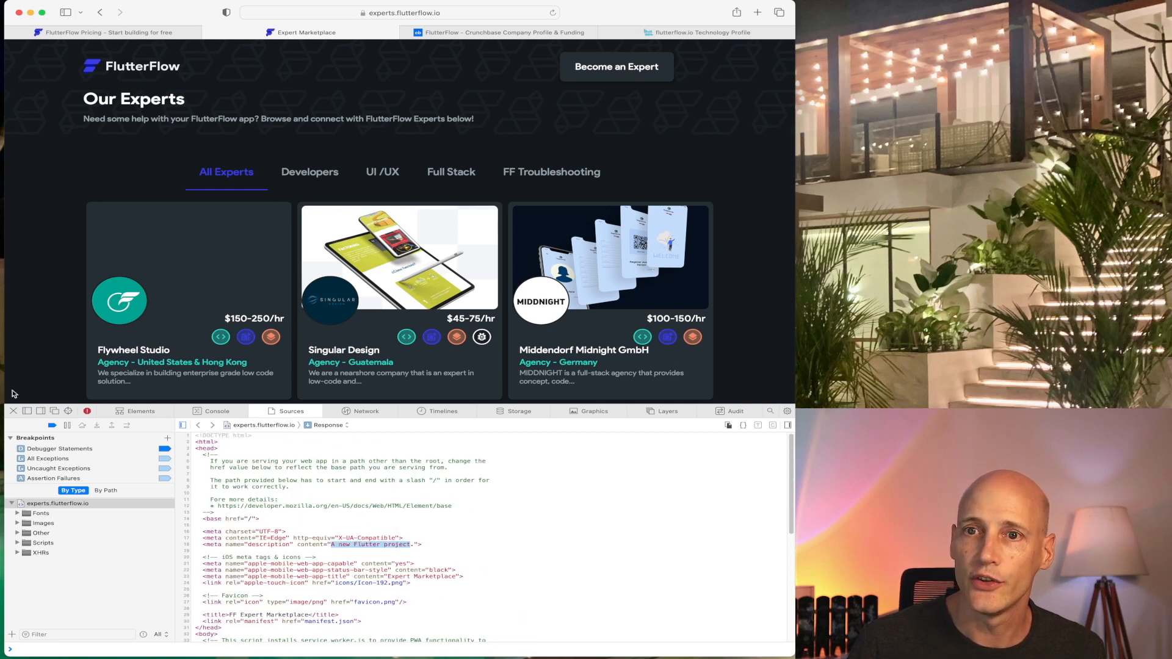
pyautogui.click(14, 412)
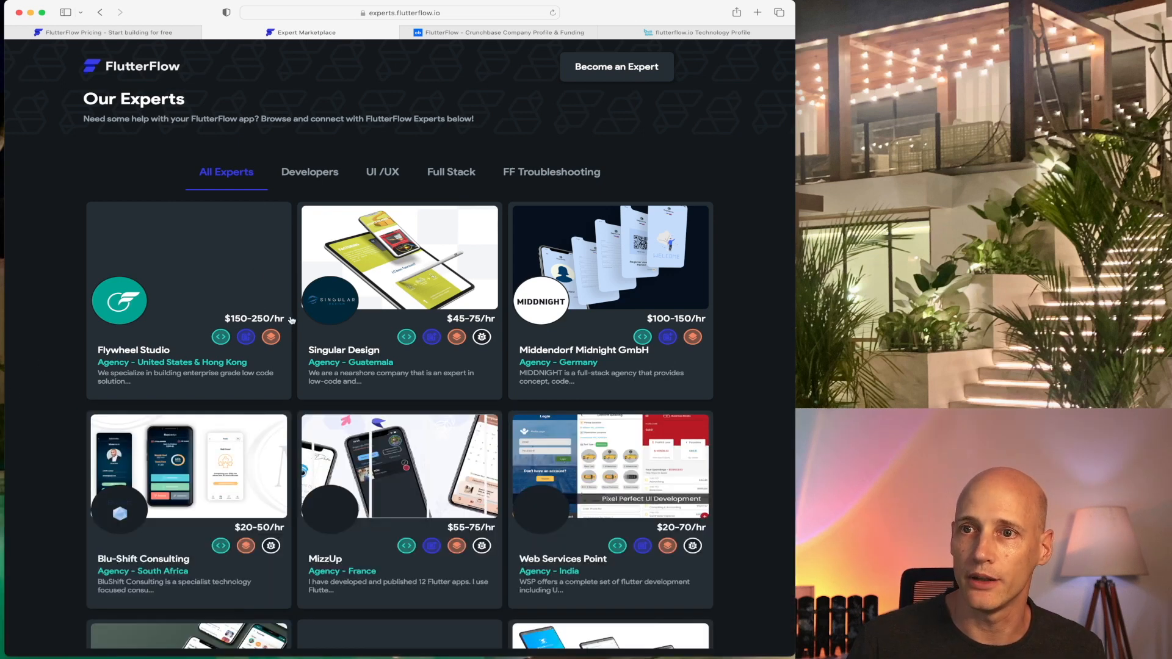
# Browse the agency and individual listings with their hourly rates under All Experts, and return to the first listings.
pyautogui.scroll(-5, 268, 397)
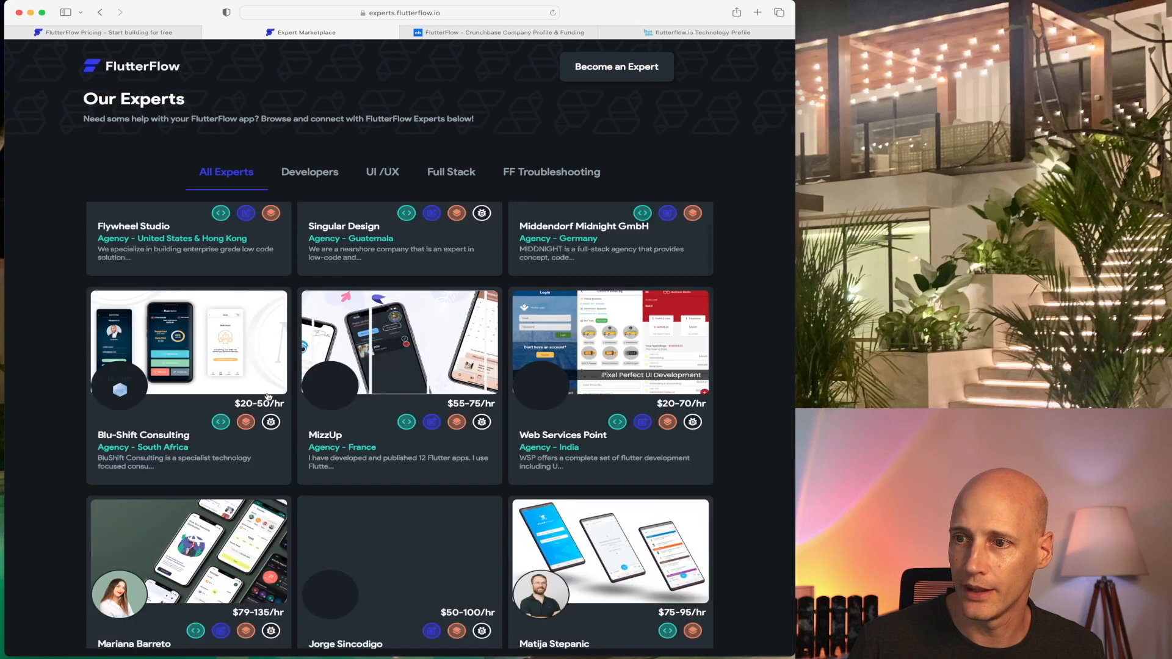
pyautogui.scroll(-5, 268, 396)
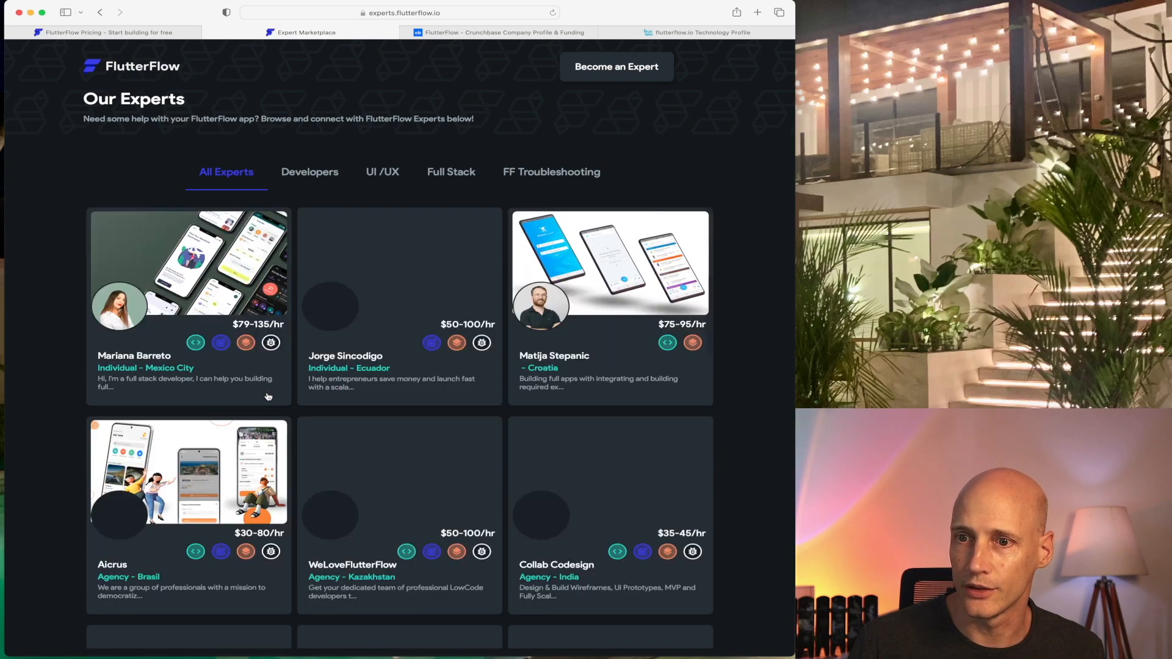
pyautogui.scroll(-8, 552, 475)
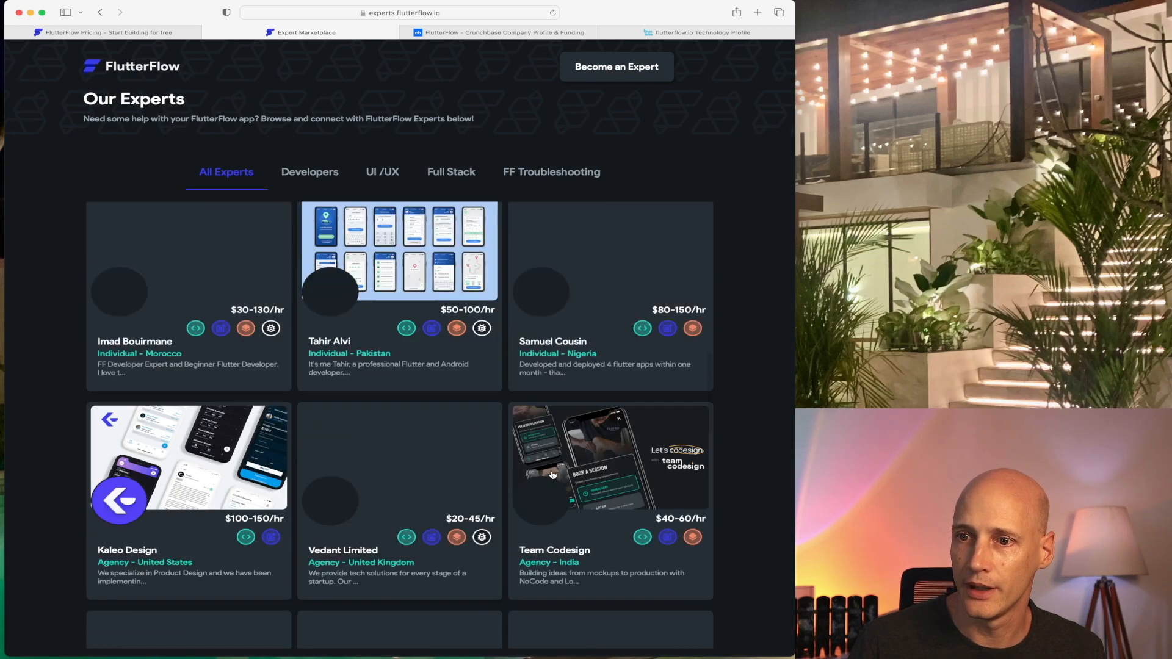
pyautogui.scroll(-2, 549, 470)
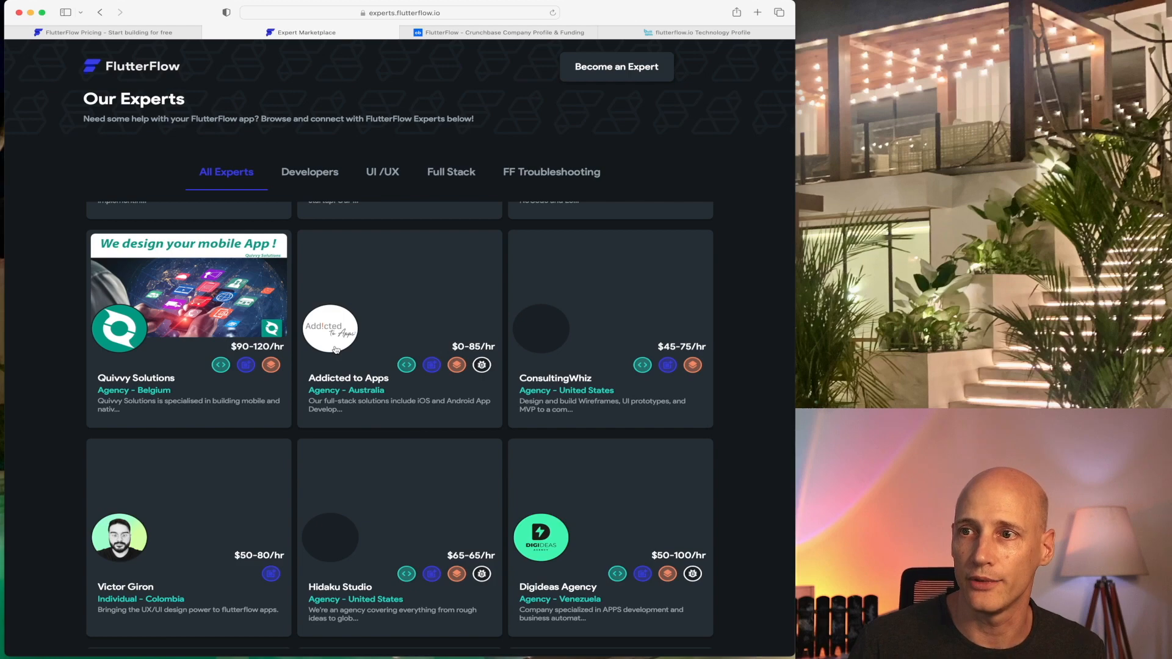
pyautogui.scroll(15, 352, 346)
pyautogui.scroll(3, 340, 360)
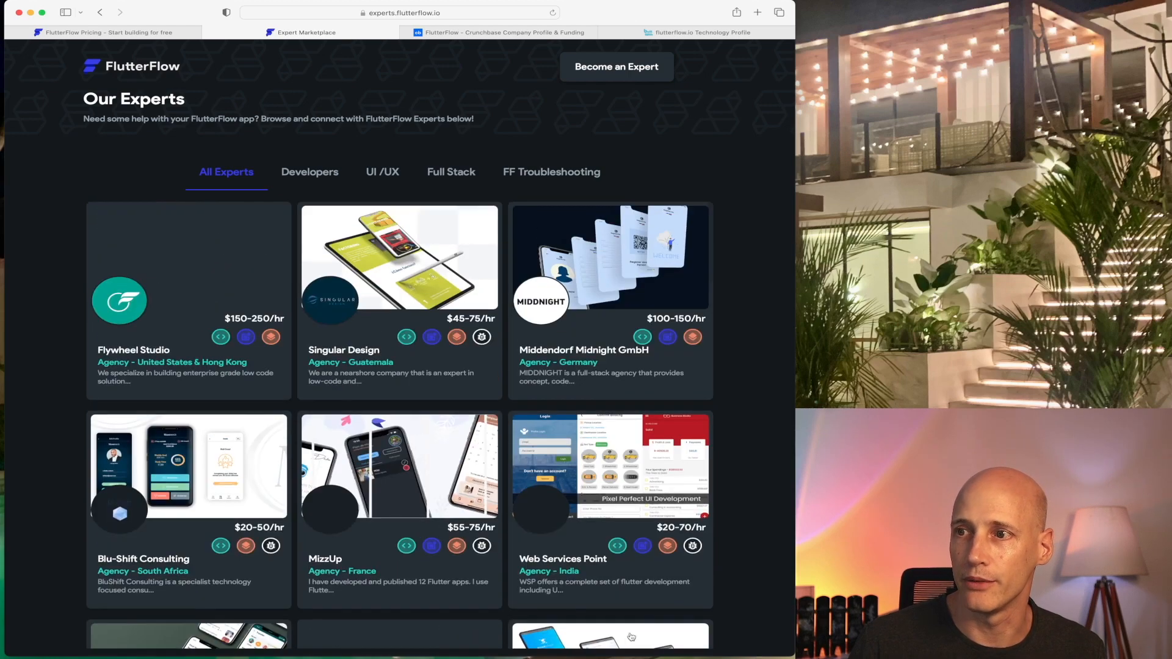
# Resize the browser window to be narrower and shorter.
pyautogui.moveTo(788, 647); pyautogui.dragTo(702, 505)
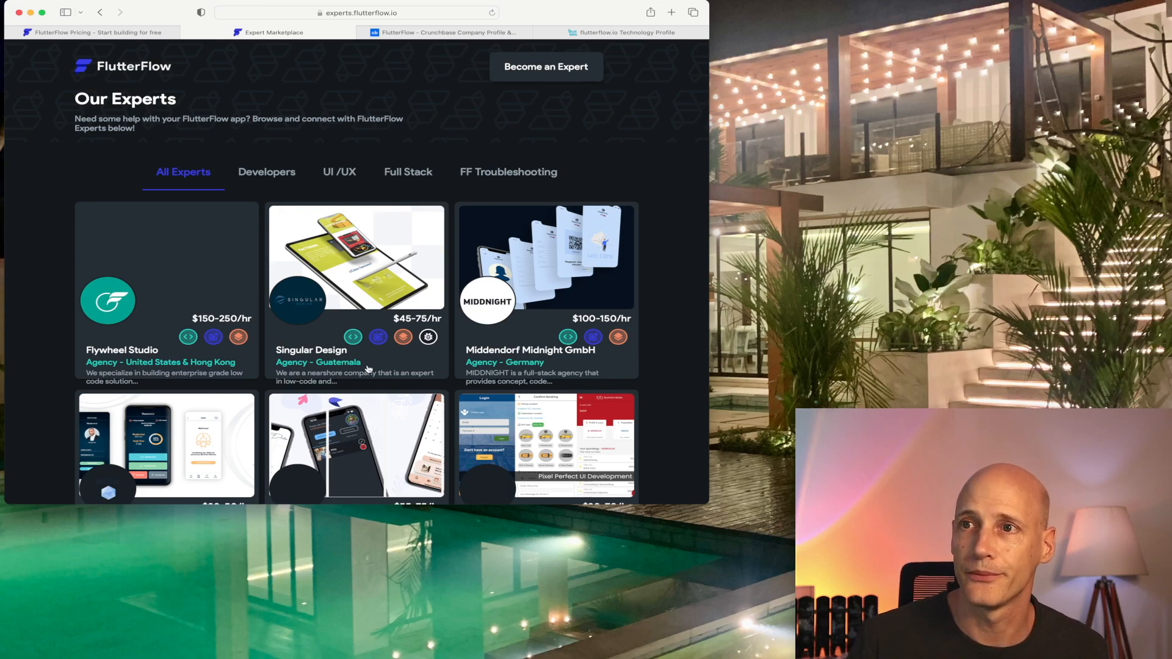
# Enlarge the browser window and sign in to the FlutterFlow account from the pricing page.
pyautogui.moveTo(708, 503); pyautogui.dragTo(797, 650)
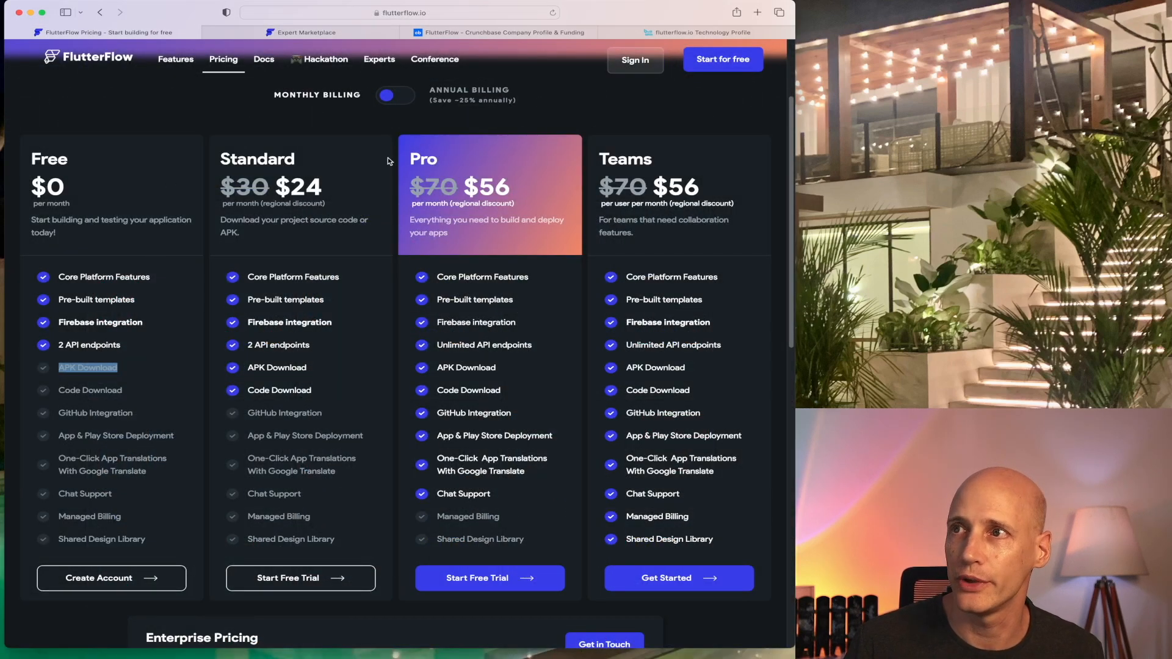
pyautogui.click(636, 61)
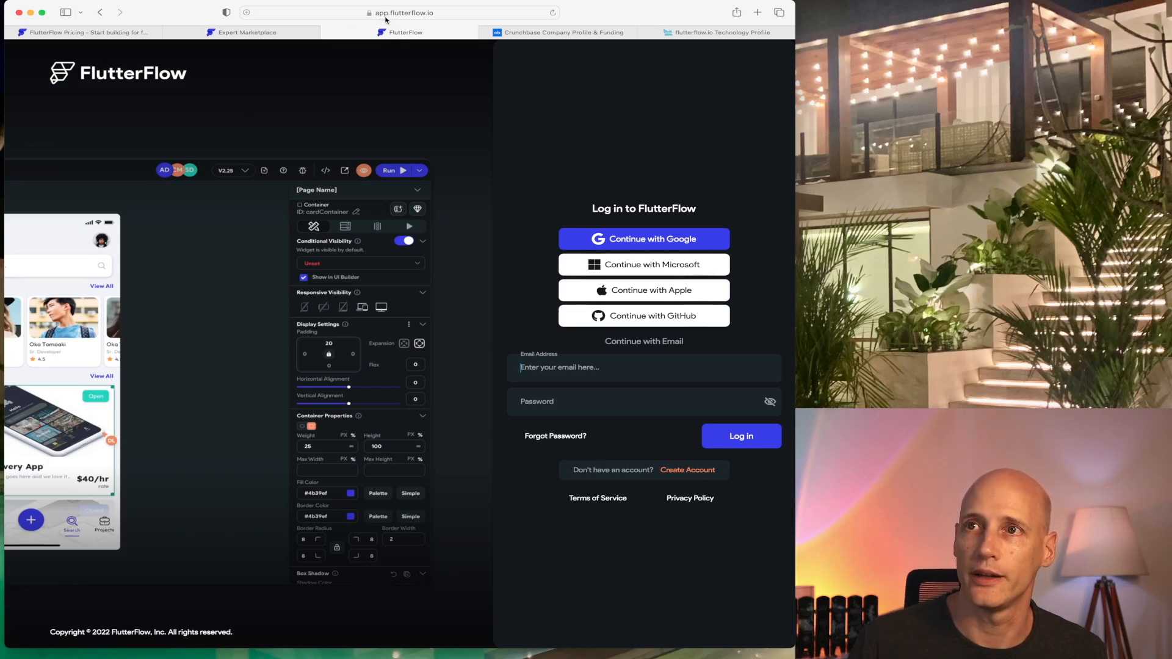
pyautogui.click(651, 240)
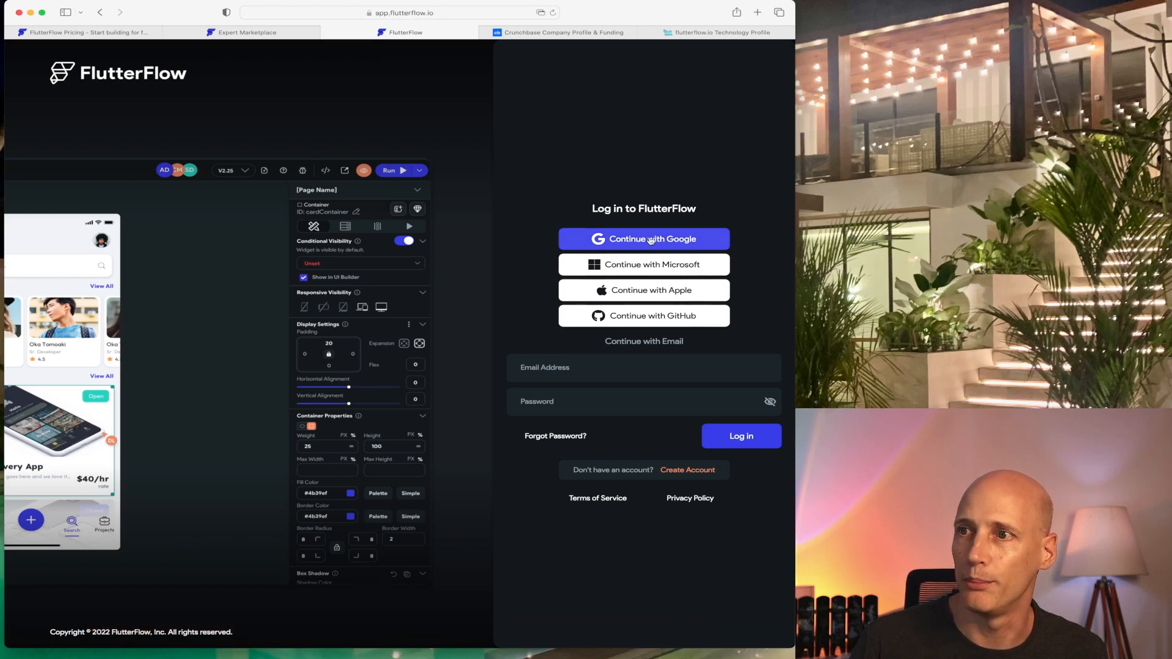
pyautogui.click(591, 369)
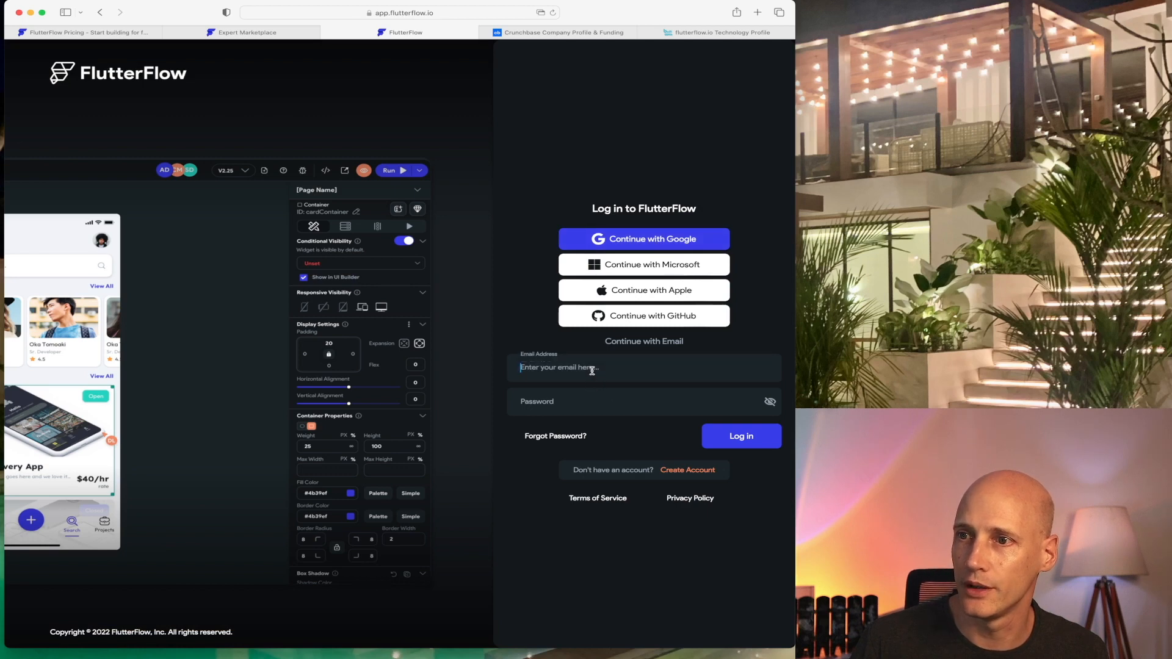
pyautogui.click(653, 317)
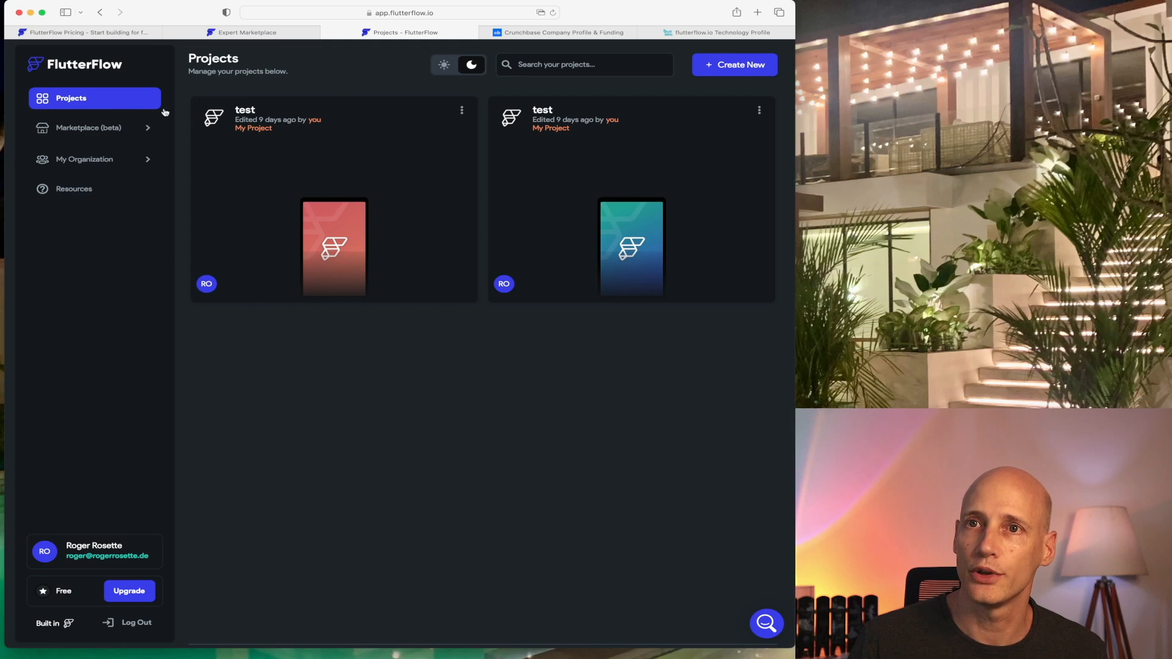
# Create a blank project named test2 and go through the welcome introduction to start building.
pyautogui.click(738, 73)
pyautogui.write('test2')
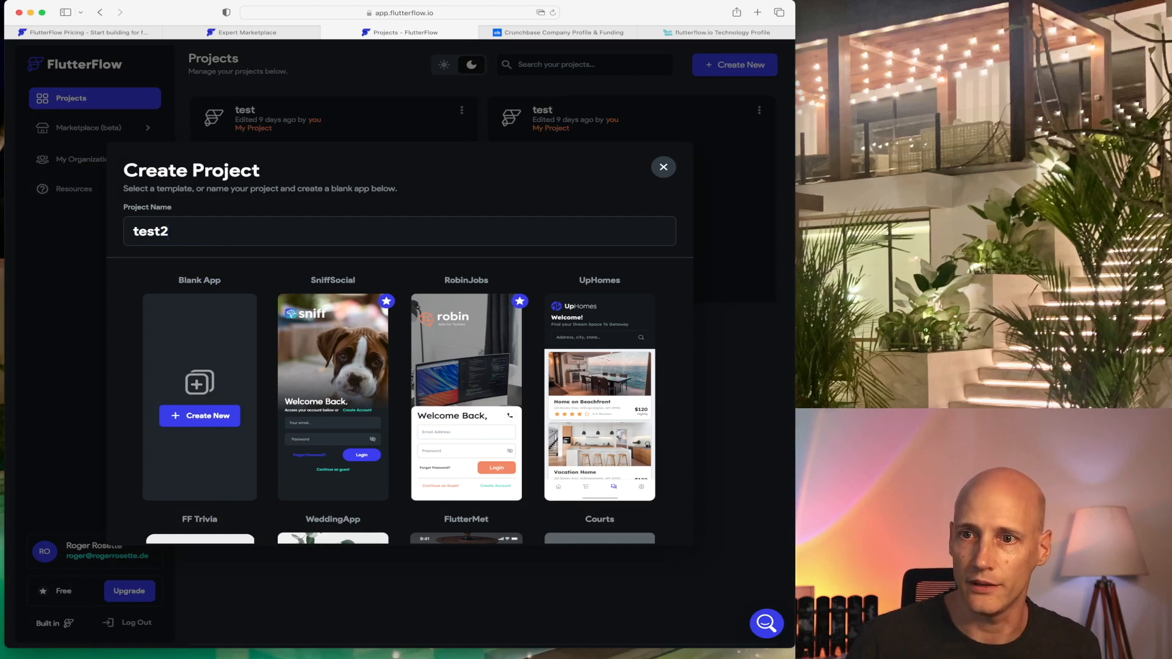
pyautogui.press('Return')
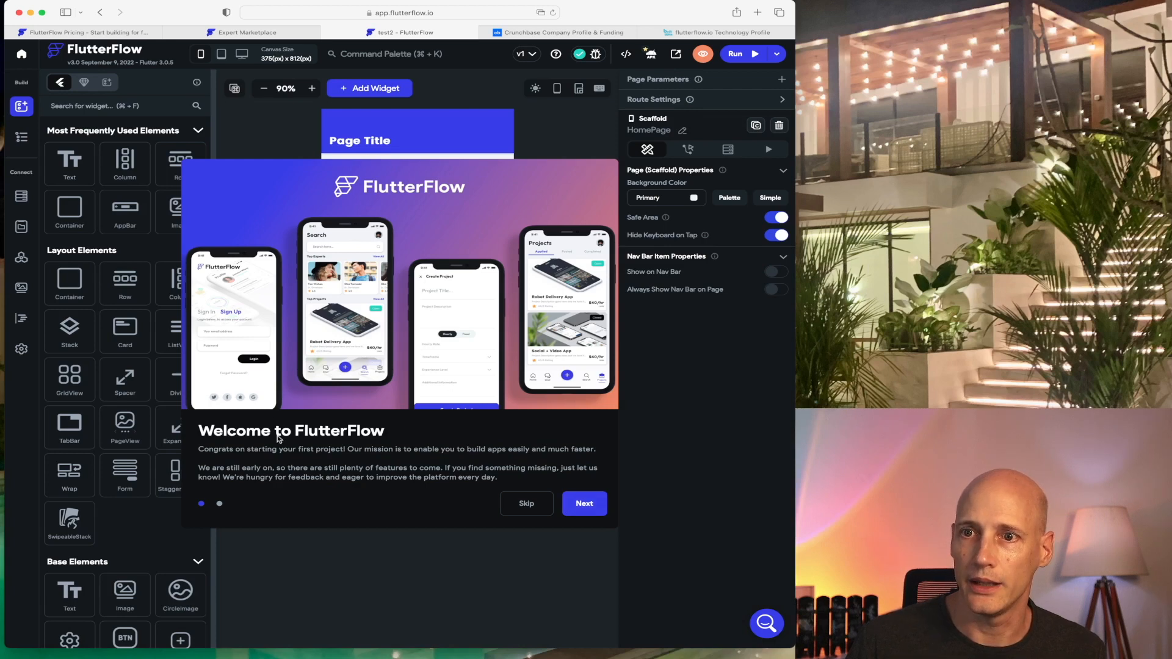
pyautogui.click(221, 505)
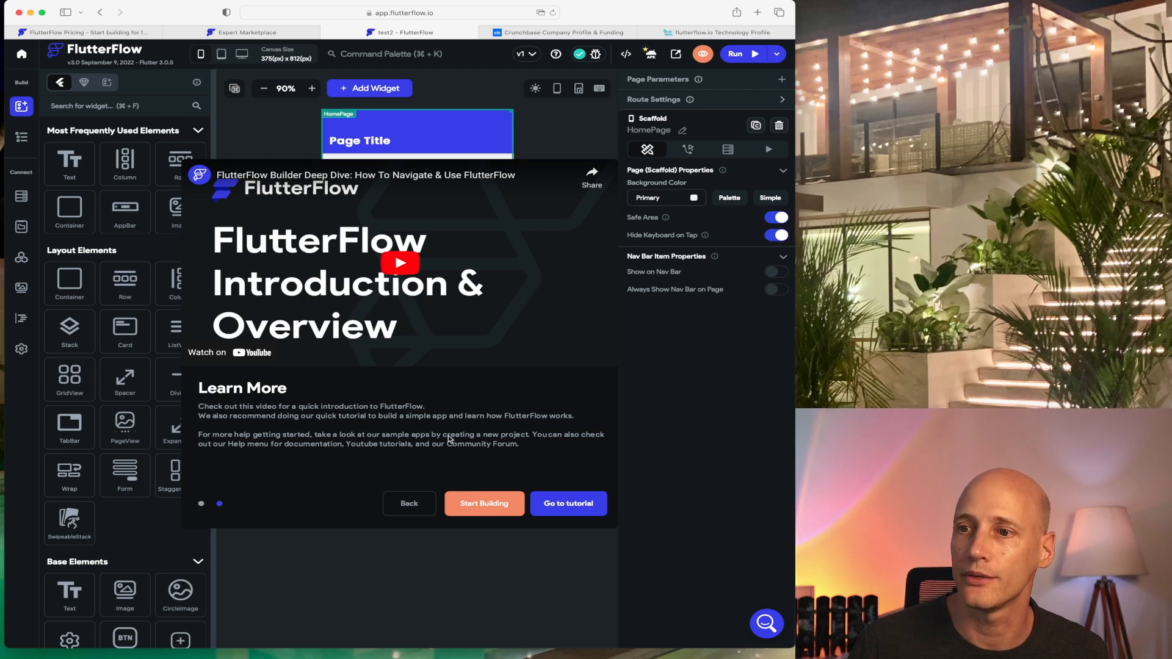
pyautogui.click(485, 504)
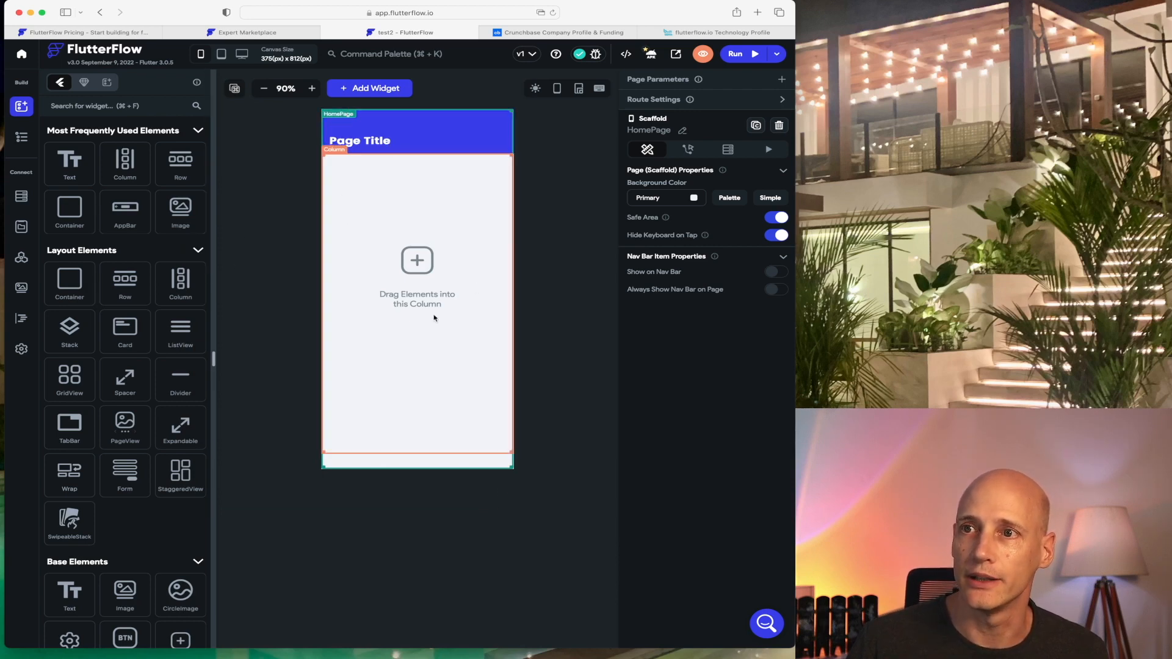
# Set a custom canvas size of 370 px width and 800 px height.
pyautogui.click(308, 61)
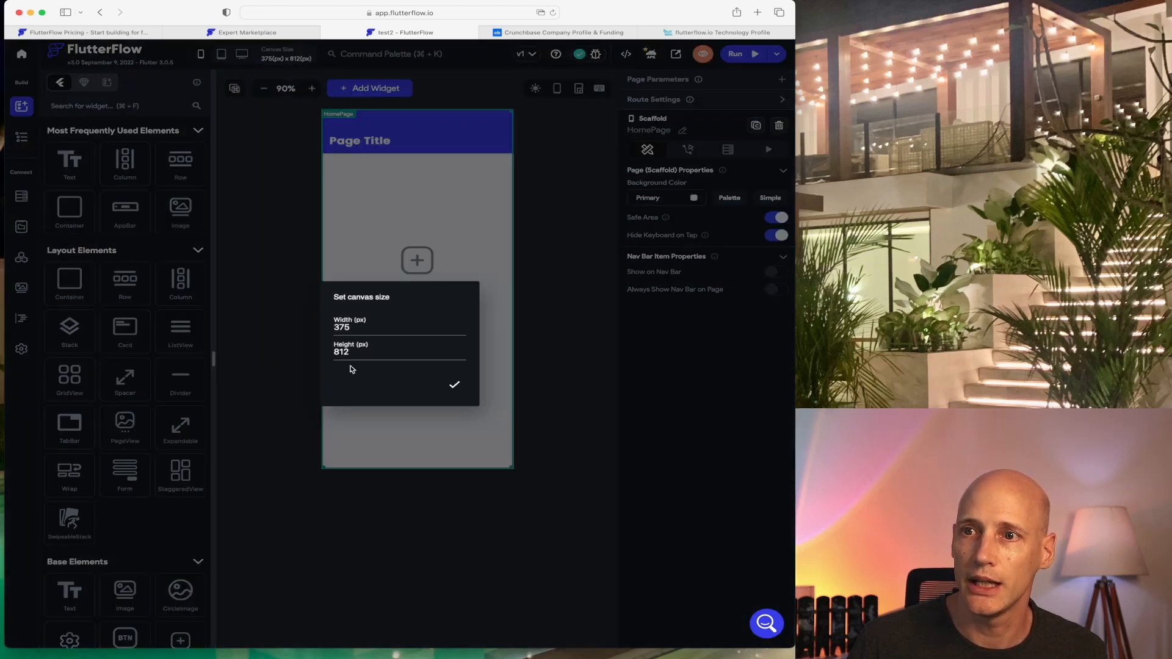
pyautogui.click(348, 325)
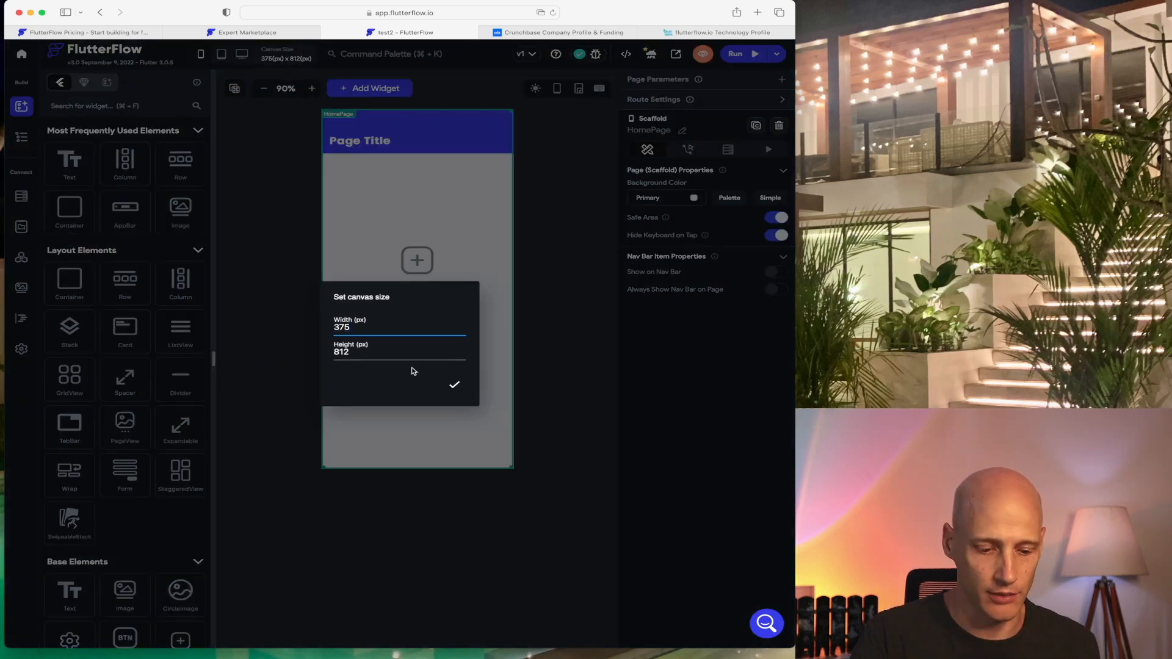
pyautogui.press('Tab')
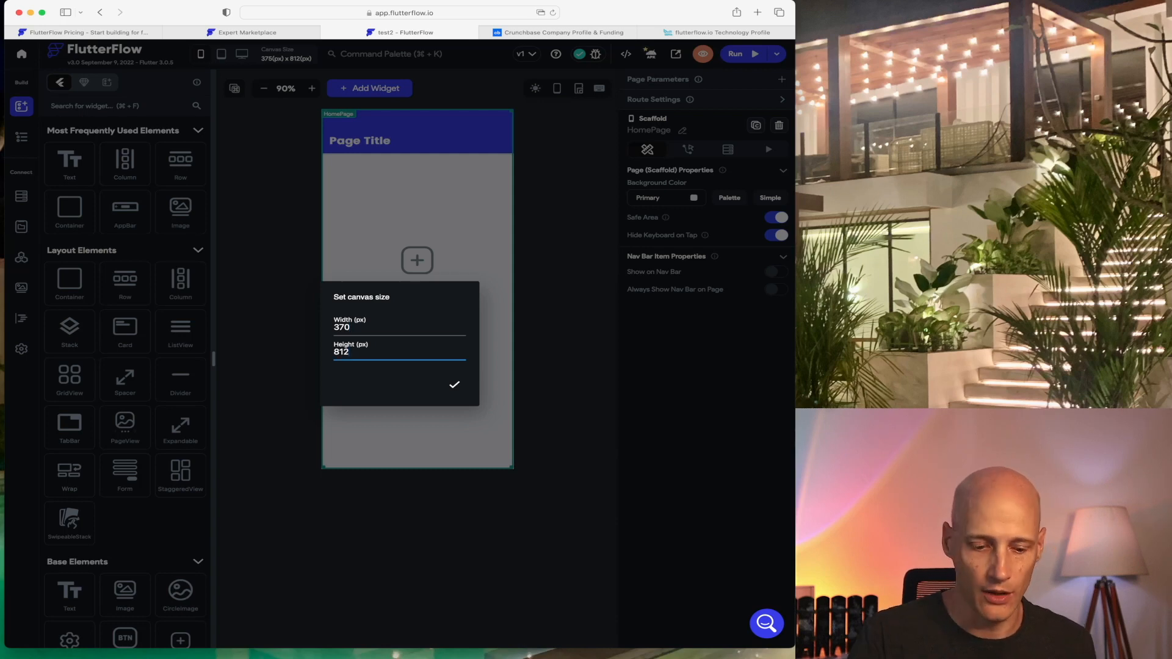
pyautogui.write('00')
pyautogui.press('Return')
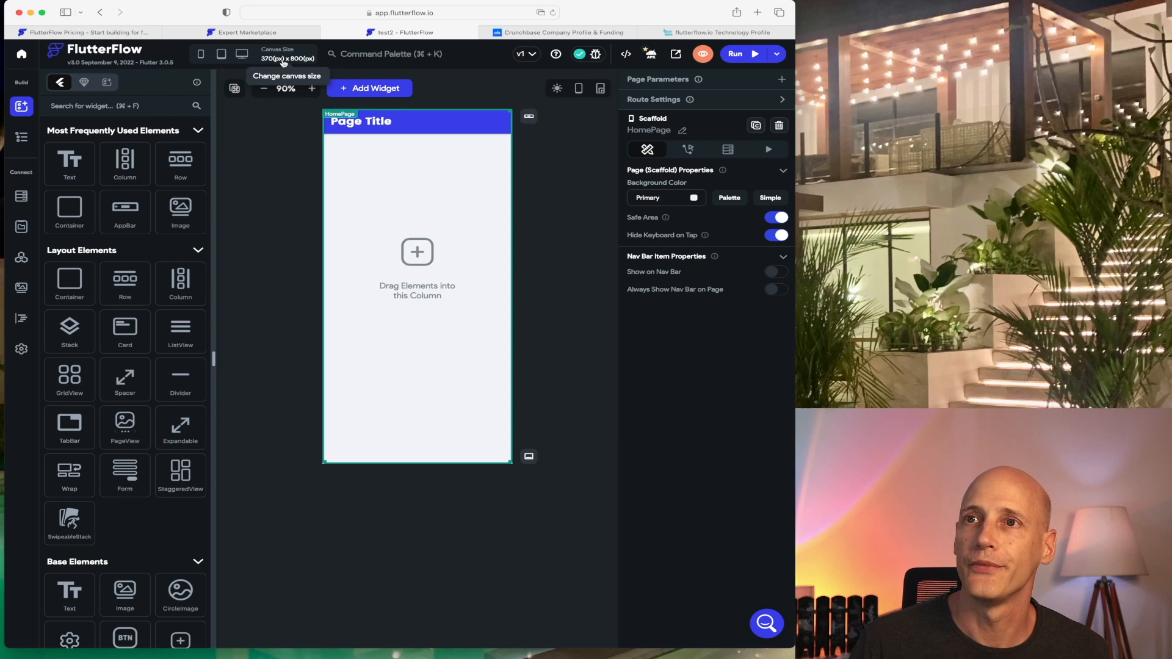
# Check the tablet and phone canvas presets and apply the iPhone 12 Mini size.
pyautogui.click(222, 55)
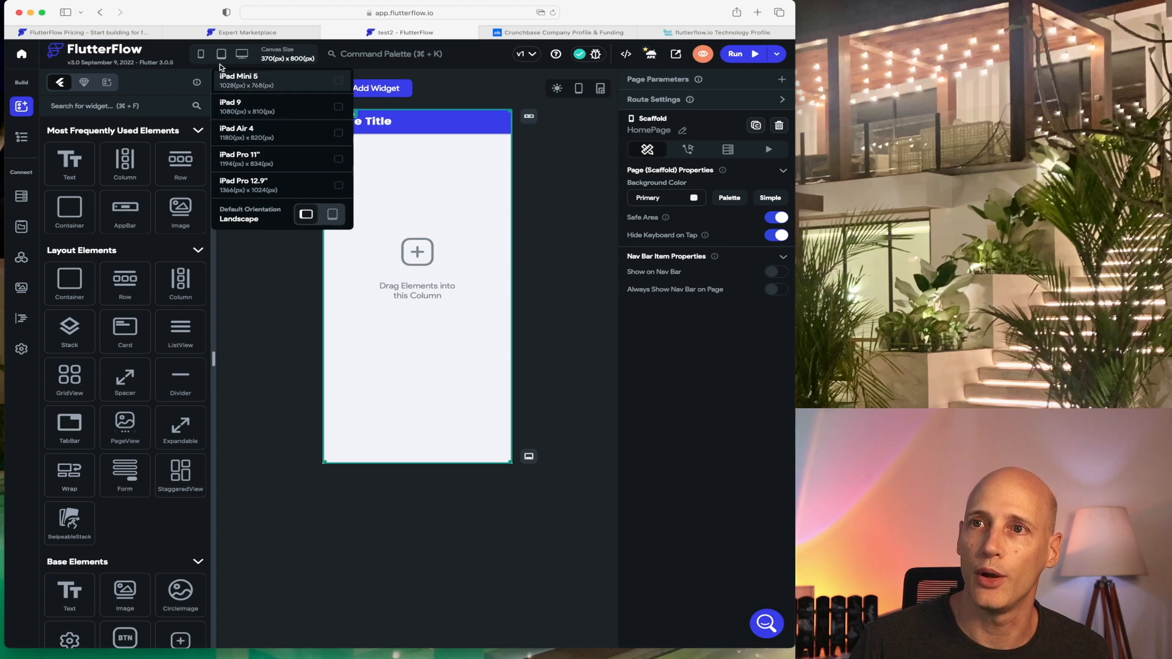
pyautogui.click(201, 55)
pyautogui.click(202, 55)
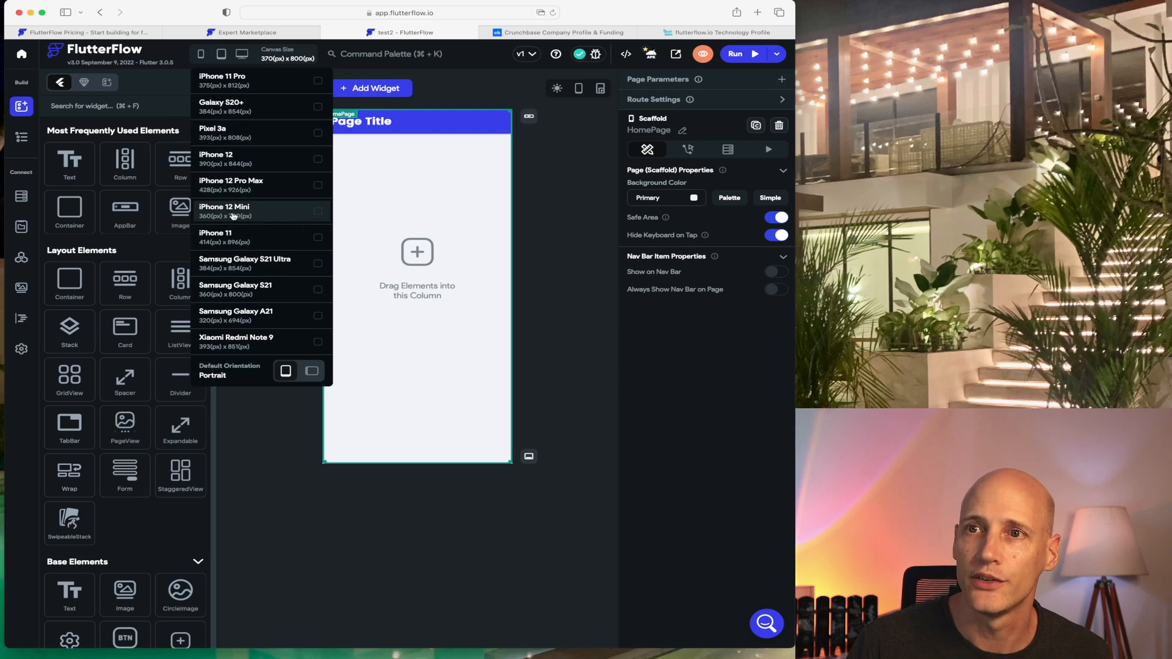
pyautogui.click(323, 216)
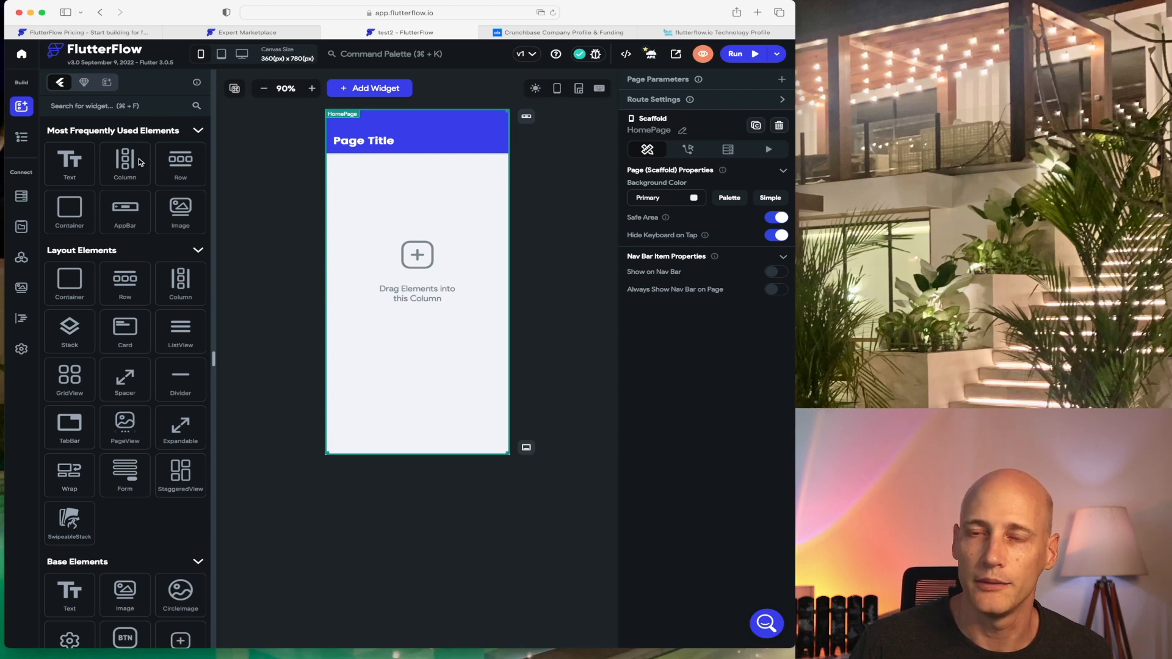
# Build a column on the HomePage containing a row with two text widgets side by side.
pyautogui.moveTo(124, 164); pyautogui.dragTo(412, 275)
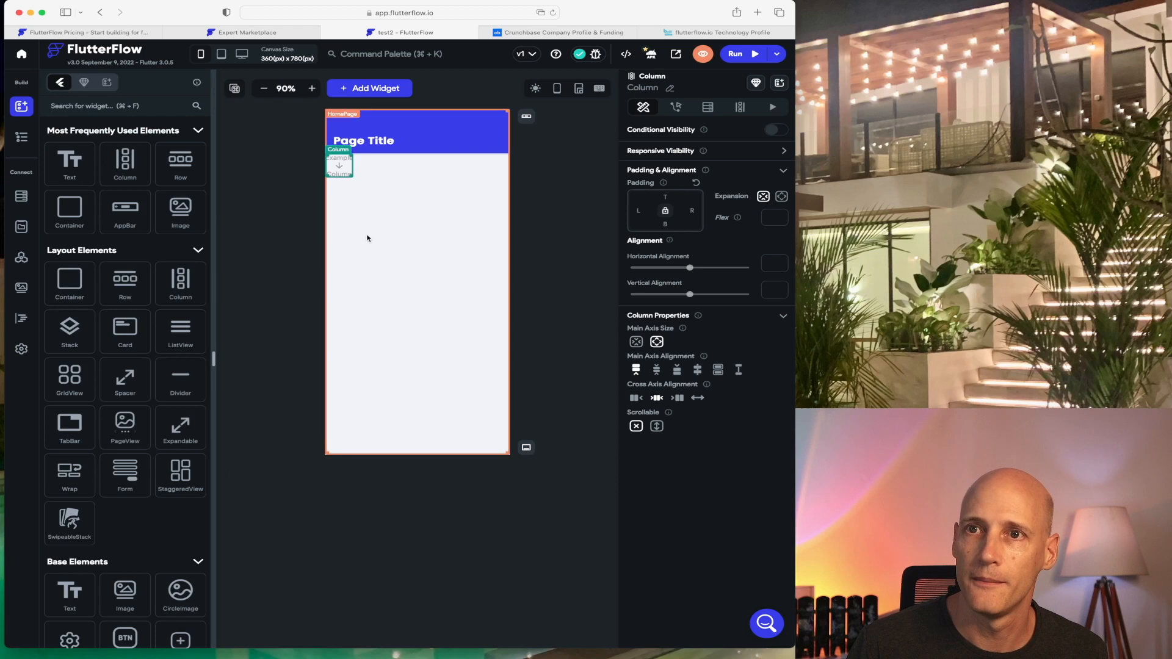
pyautogui.moveTo(187, 161); pyautogui.dragTo(344, 168)
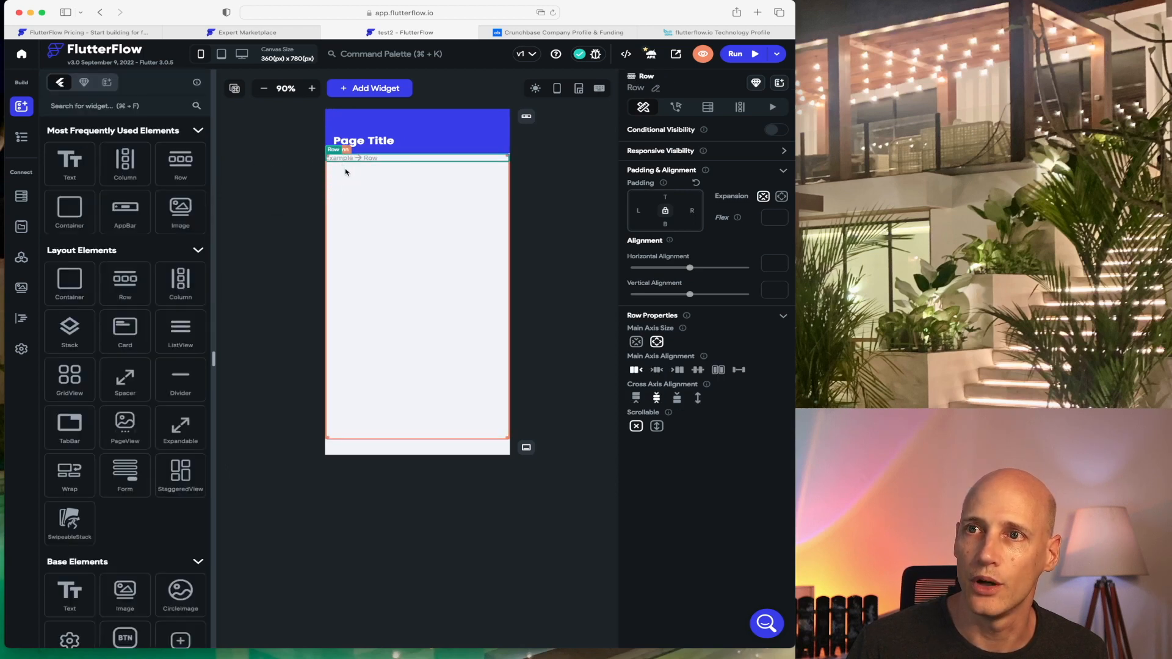
pyautogui.moveTo(72, 161); pyautogui.dragTo(354, 160)
pyautogui.moveTo(70, 158); pyautogui.dragTo(387, 168)
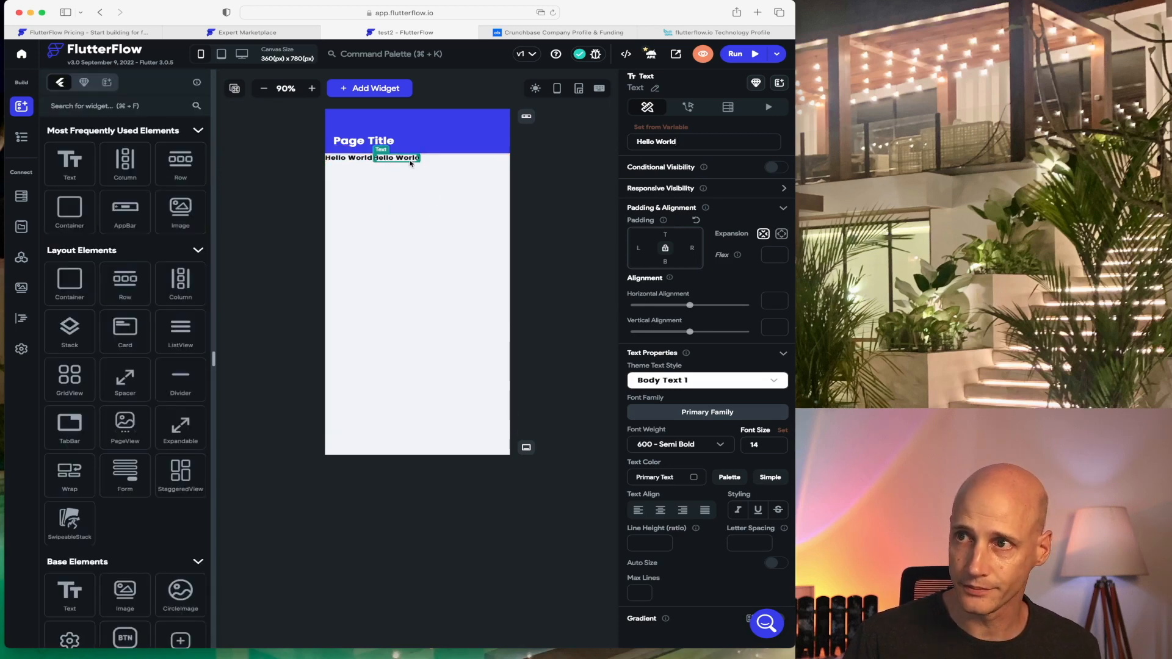
# Shorten the second text widget to "World" and the first one to "Hello".
pyautogui.doubleClick(651, 141)
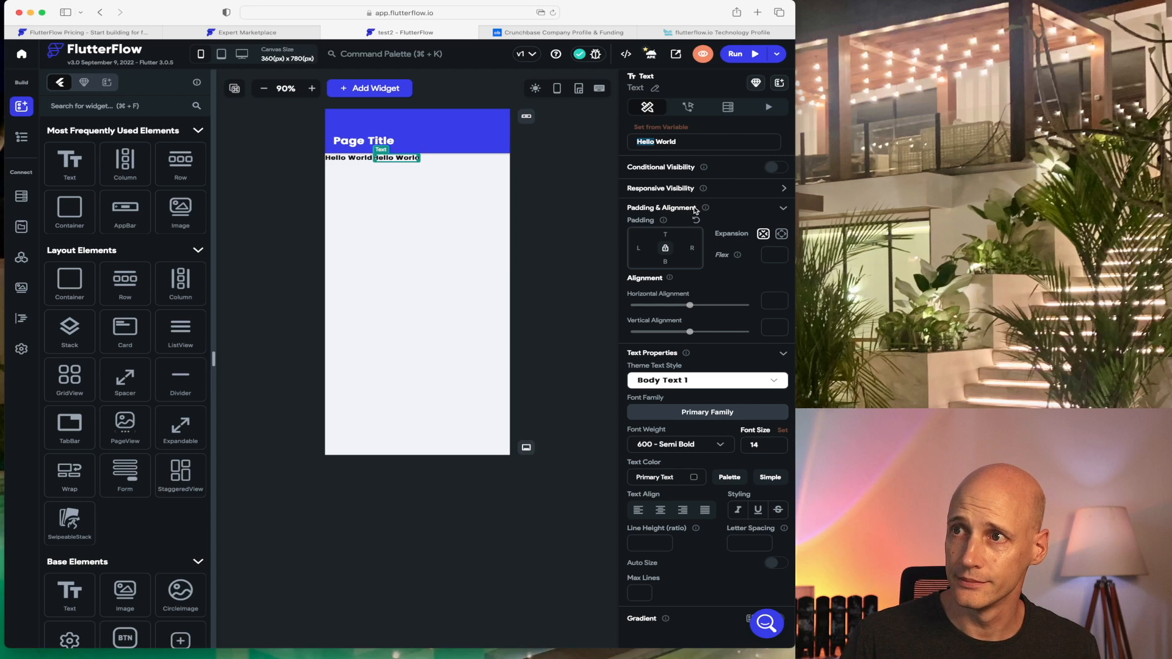
pyautogui.press('BackSpace')
pyautogui.click(350, 161)
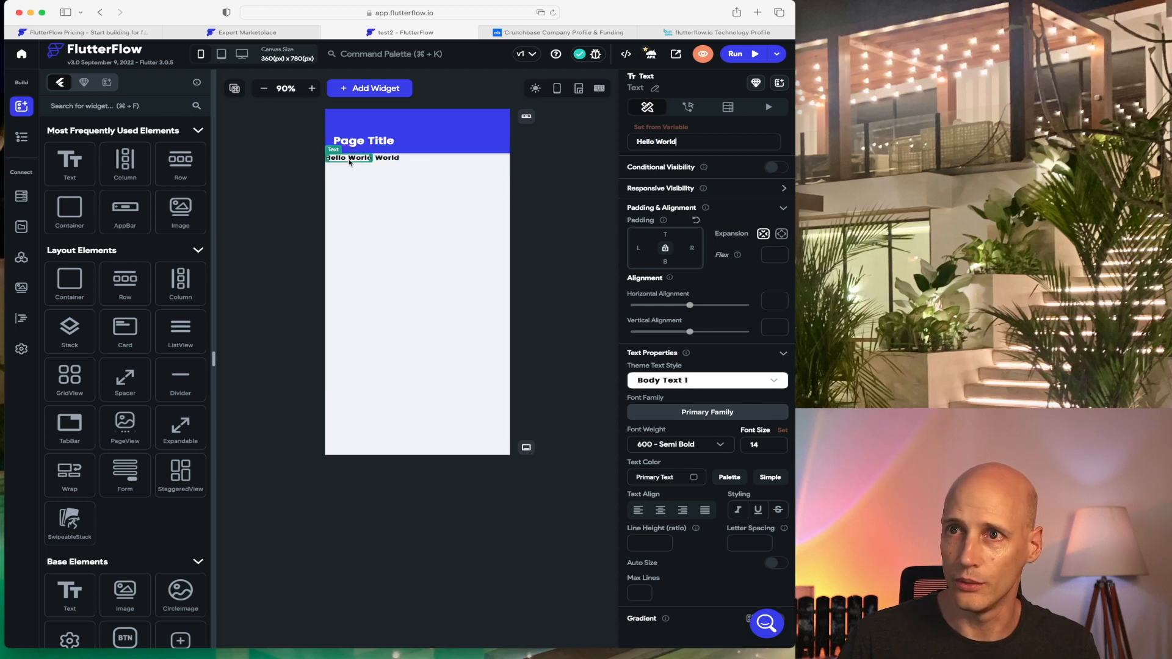
pyautogui.press('BackSpace')
pyautogui.press('BackSpace')
pyautogui.press('BackSpace')
pyautogui.press('BackSpace')
pyautogui.press('BackSpace')
pyautogui.press('BackSpace')
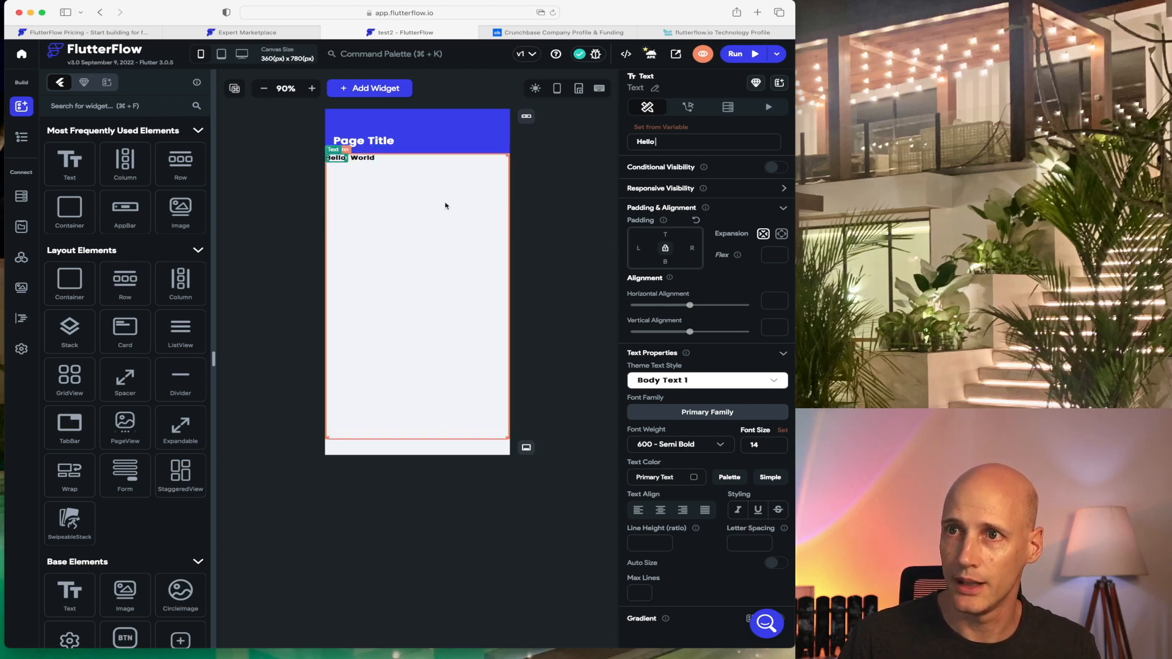
pyautogui.click(406, 196)
pyautogui.click(362, 157)
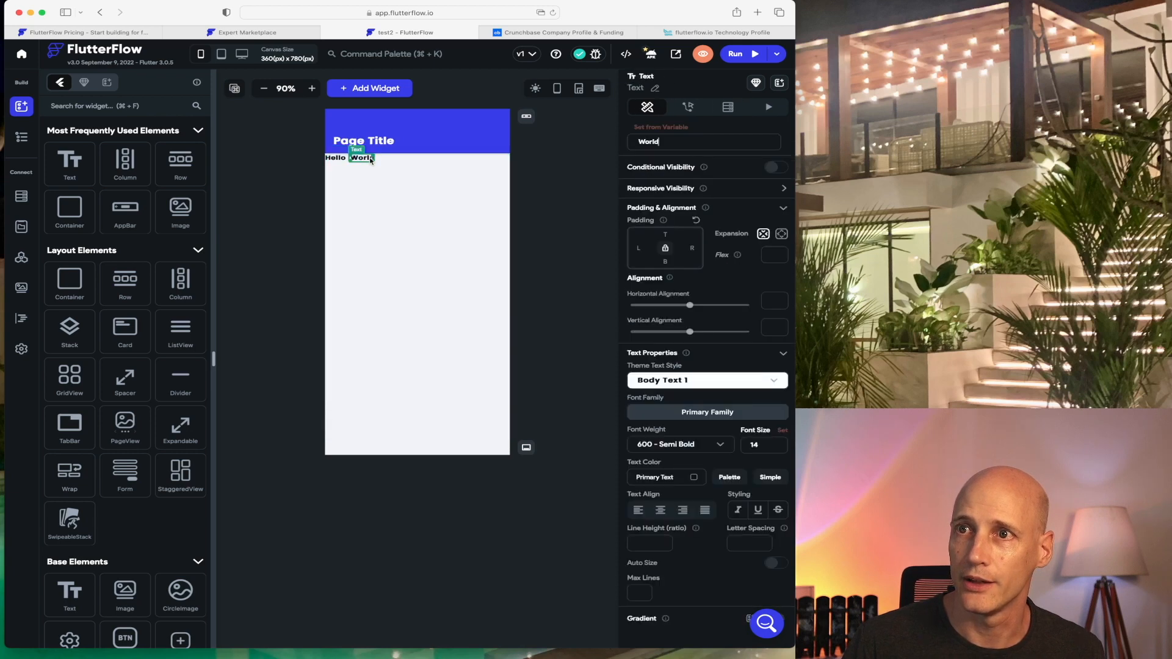
# Add an image widget to the column below the row of texts.
pyautogui.click(376, 205)
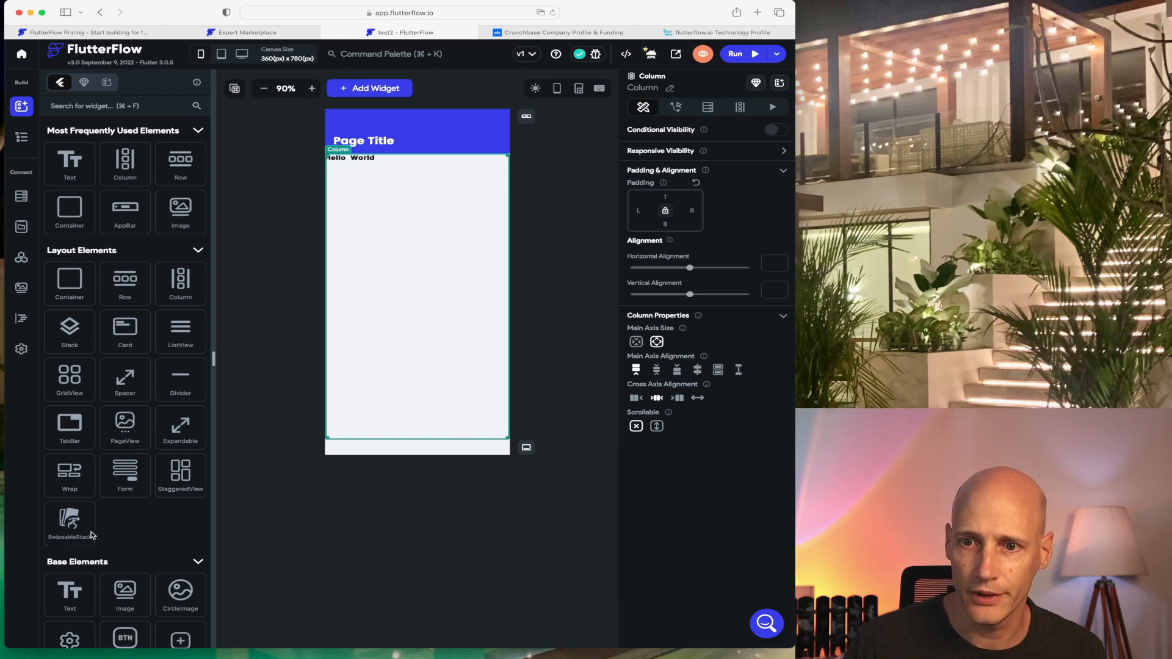
pyautogui.moveTo(127, 596); pyautogui.dragTo(386, 245)
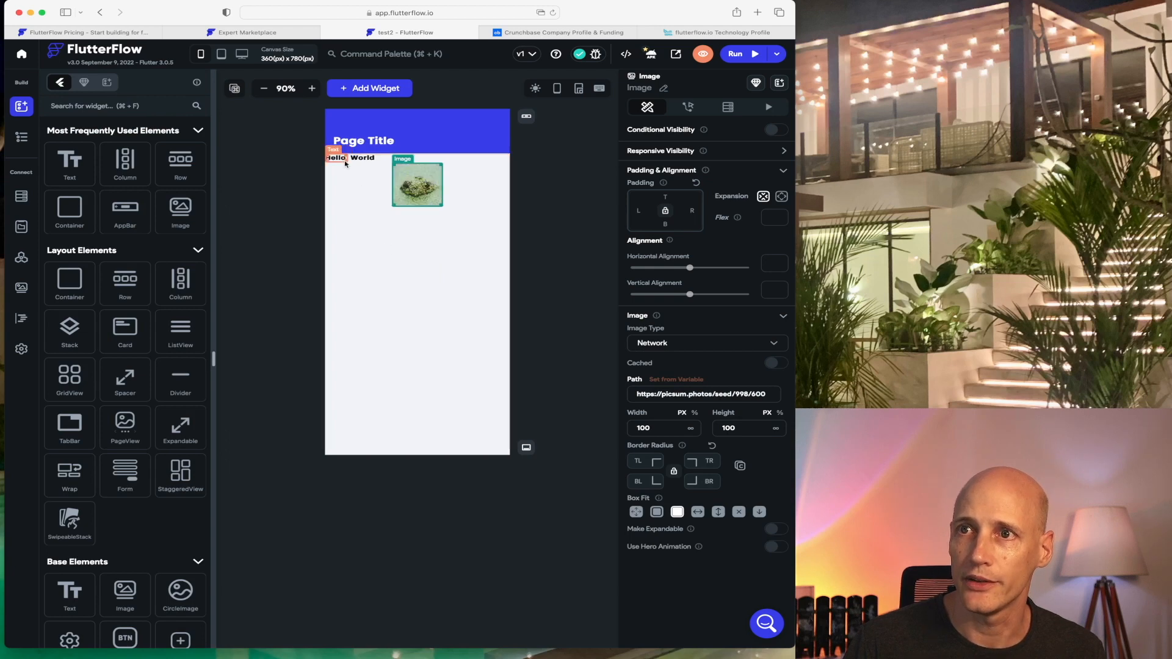
# Try the different main axis alignments on the Hello World row and leave it on Space Evenly.
pyautogui.click(439, 162)
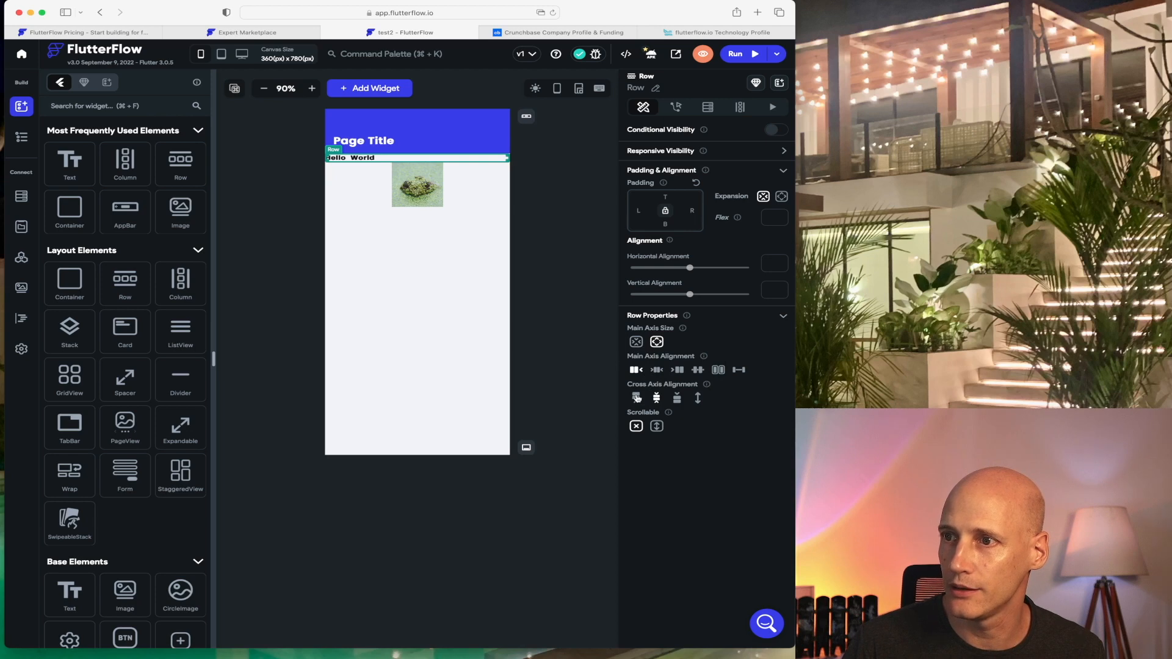
pyautogui.click(657, 370)
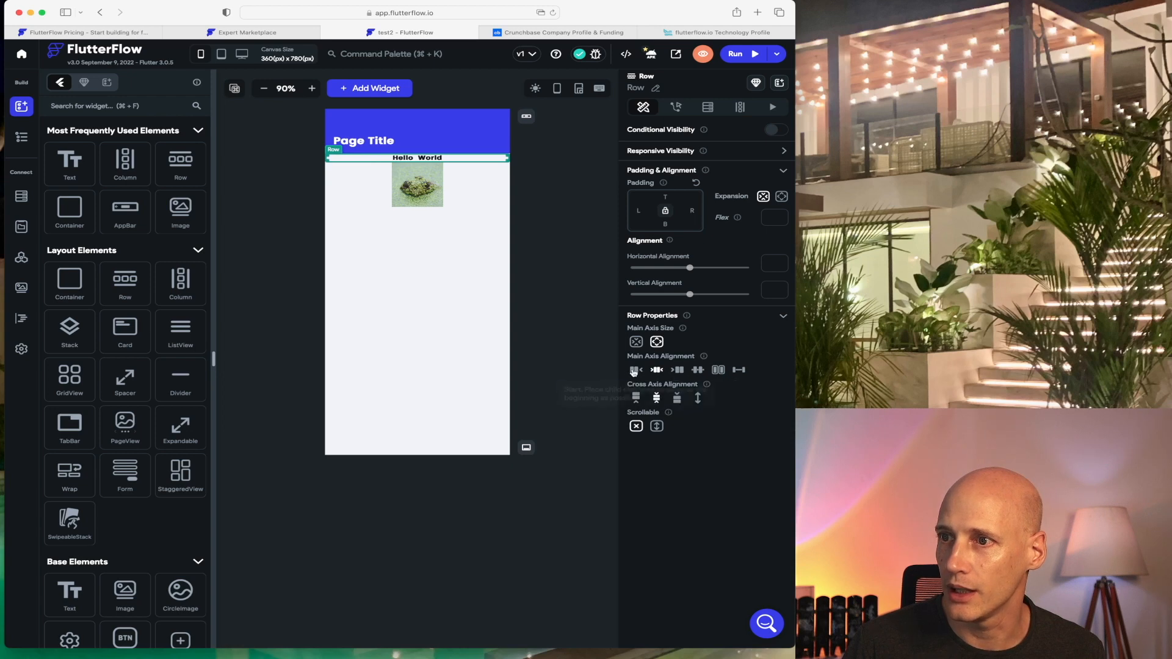
pyautogui.click(634, 370)
pyautogui.click(677, 370)
pyautogui.click(697, 370)
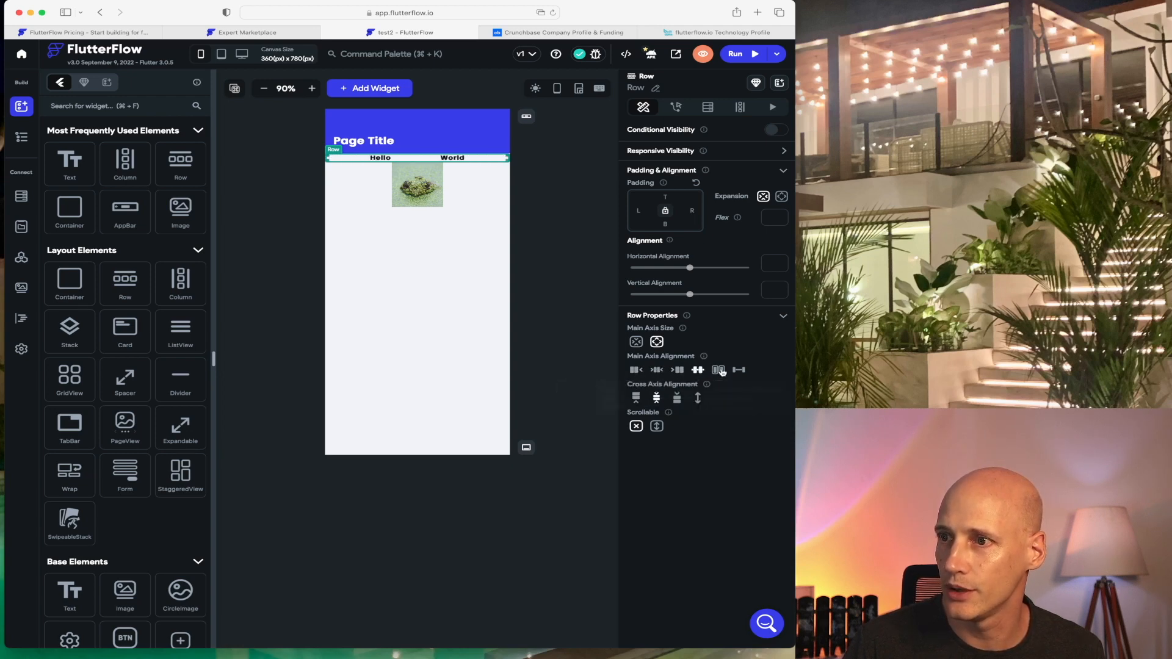
pyautogui.click(721, 370)
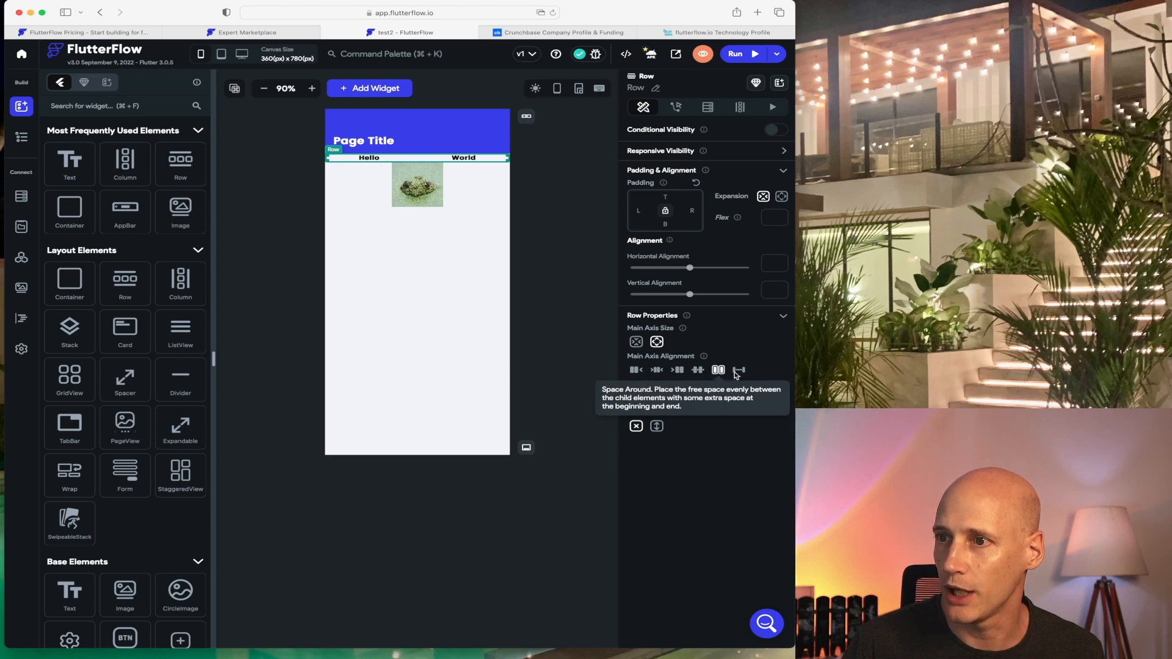
pyautogui.click(740, 371)
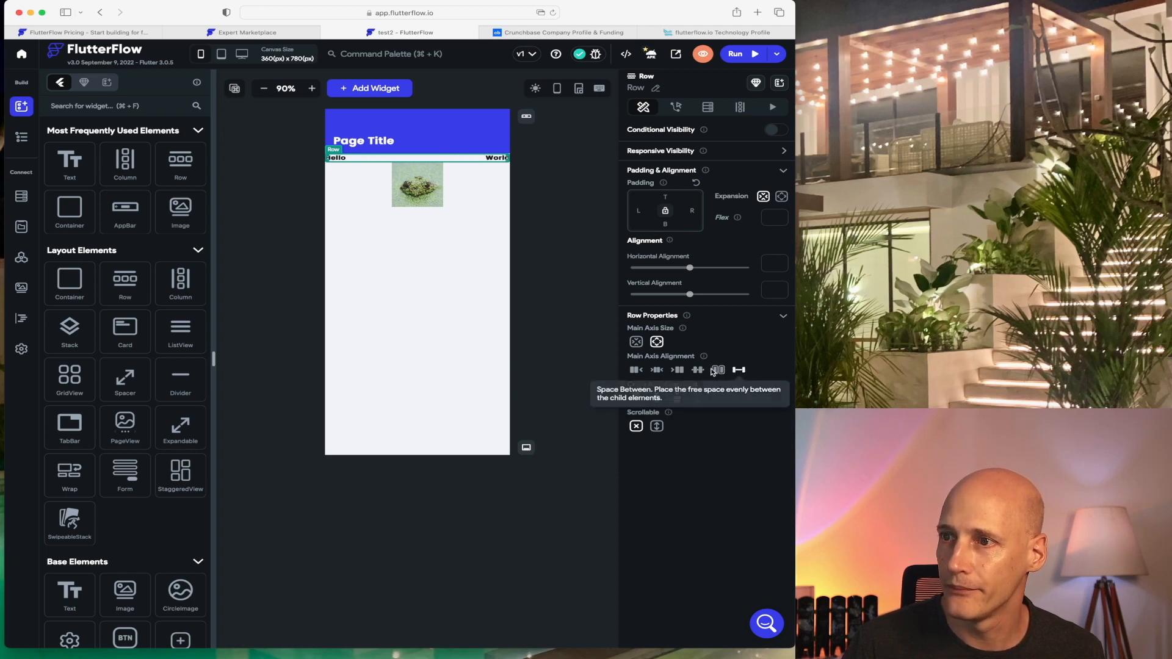
pyautogui.click(718, 371)
pyautogui.click(698, 370)
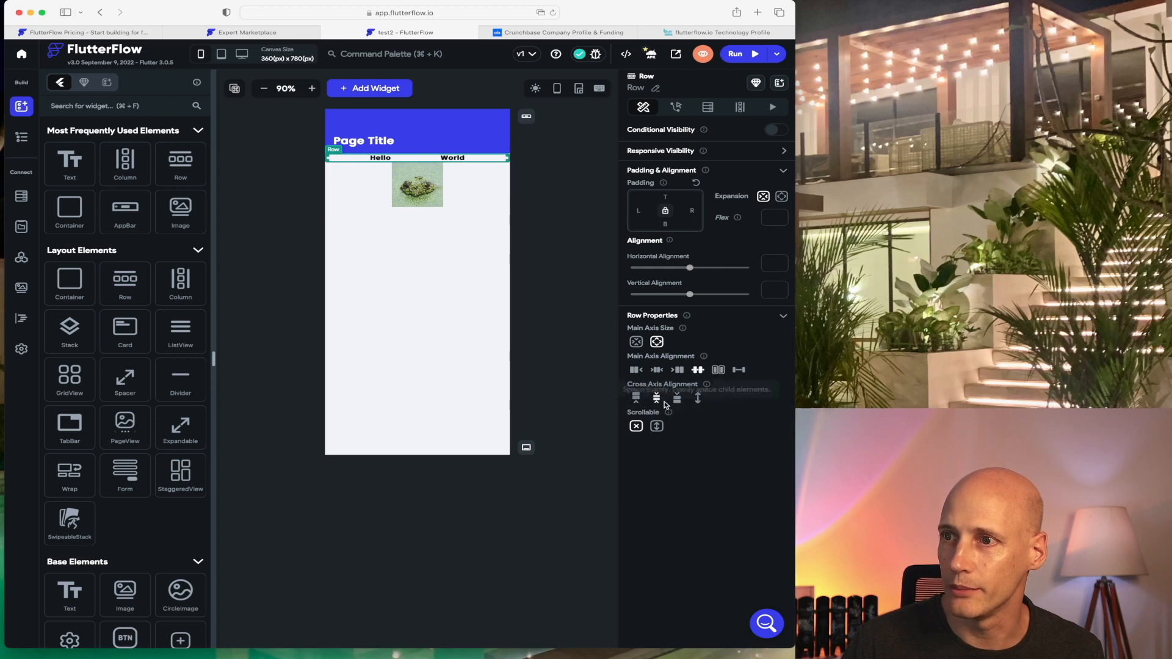
# Try centering the column's children along its main axis, and set its main axis alignment to Space Evenly.
pyautogui.click(366, 247)
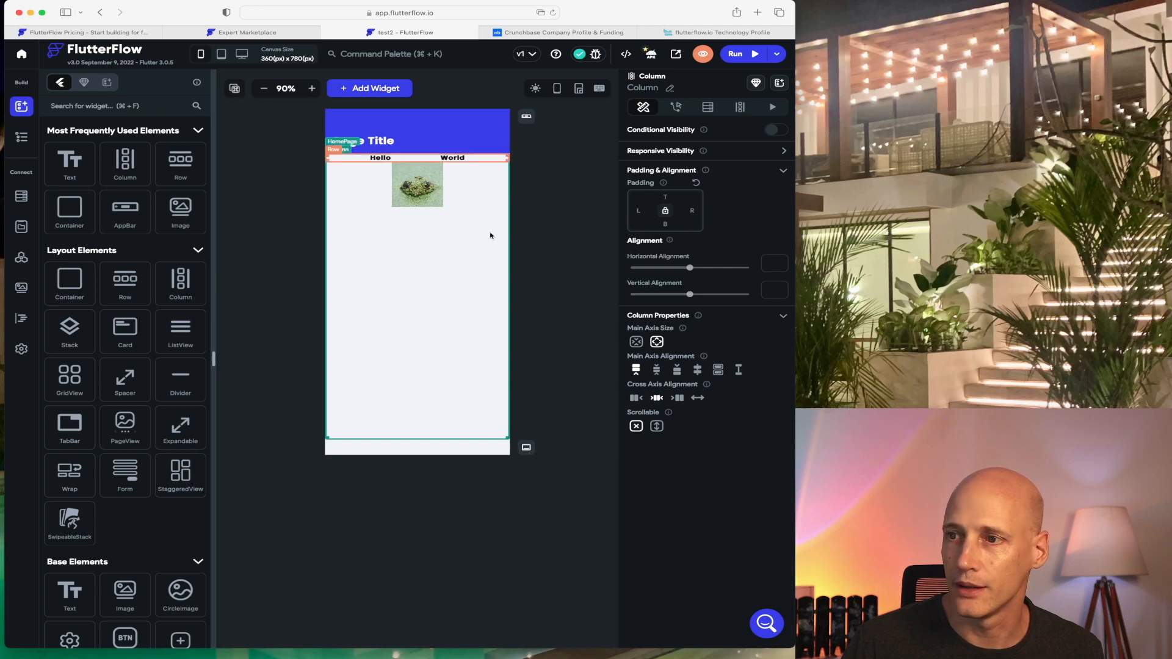
pyautogui.click(656, 372)
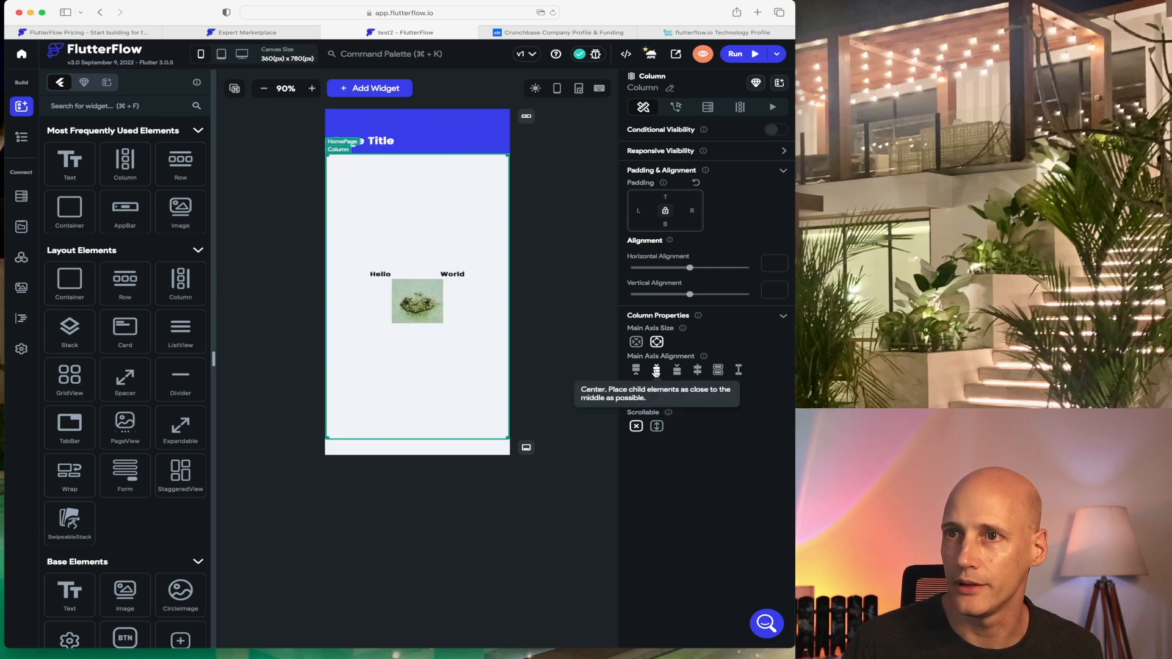
pyautogui.click(697, 370)
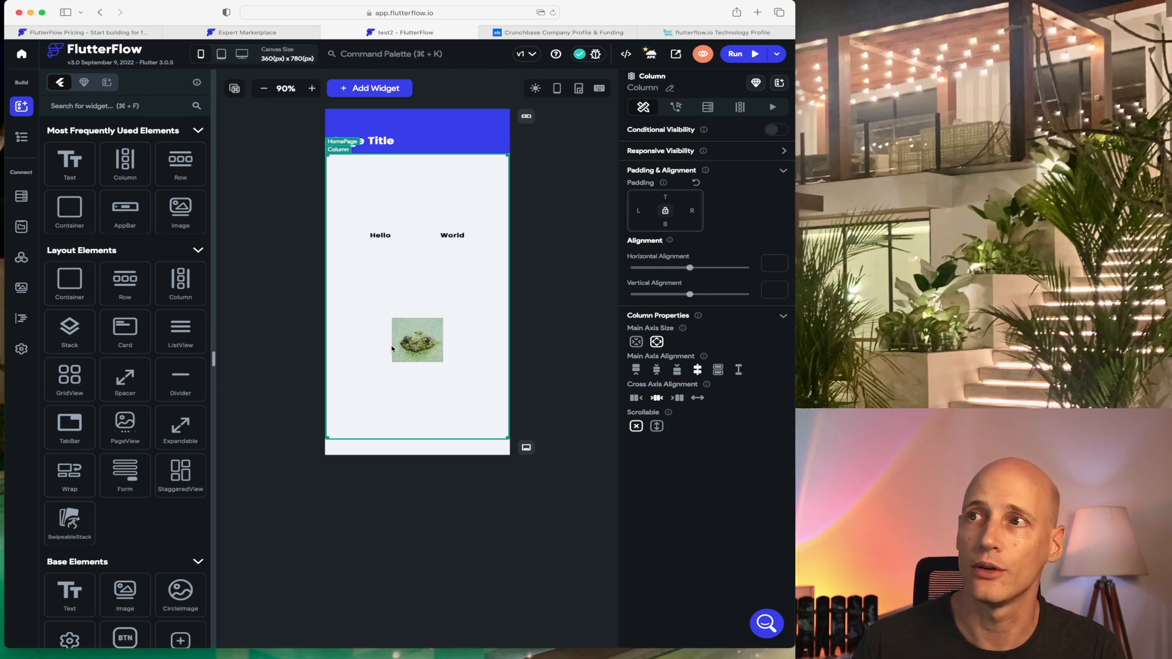
# View the project's generated code and inspect the code of the HomePage's outer column, inner column and row.
pyautogui.click(627, 55)
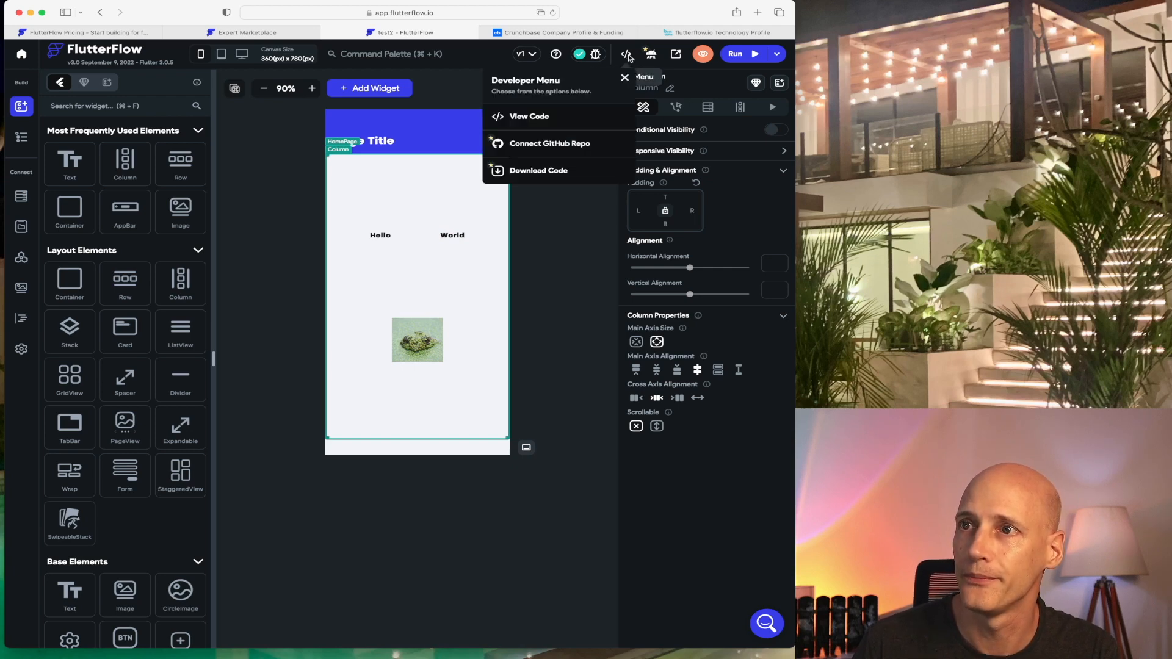
pyautogui.click(528, 117)
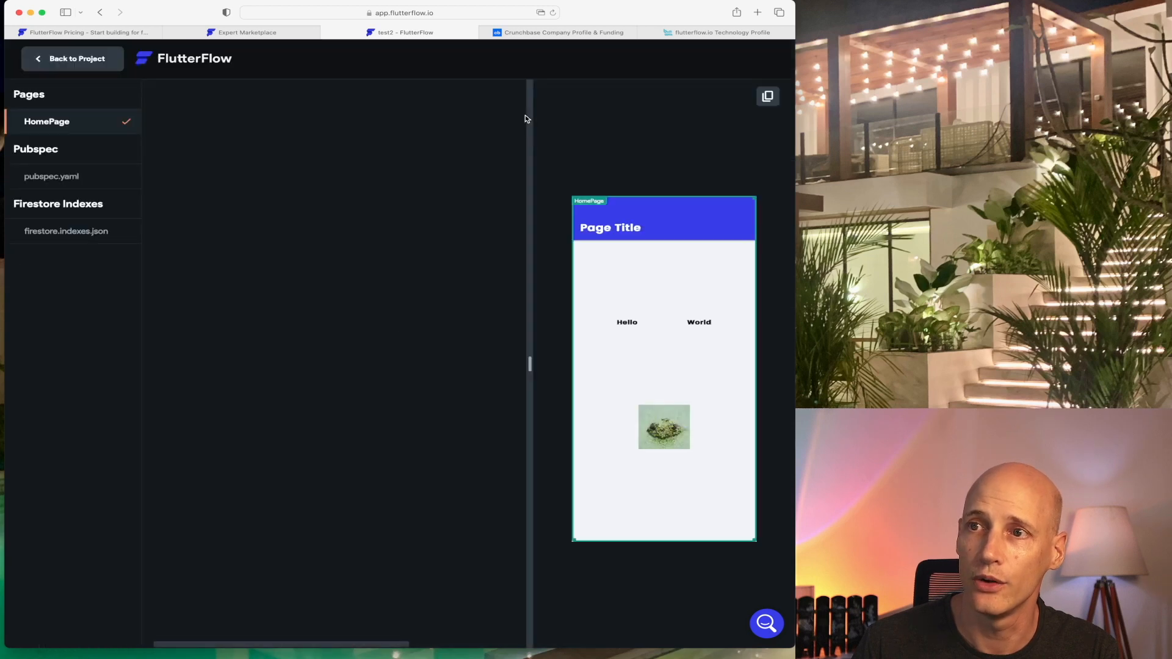
pyautogui.click(124, 122)
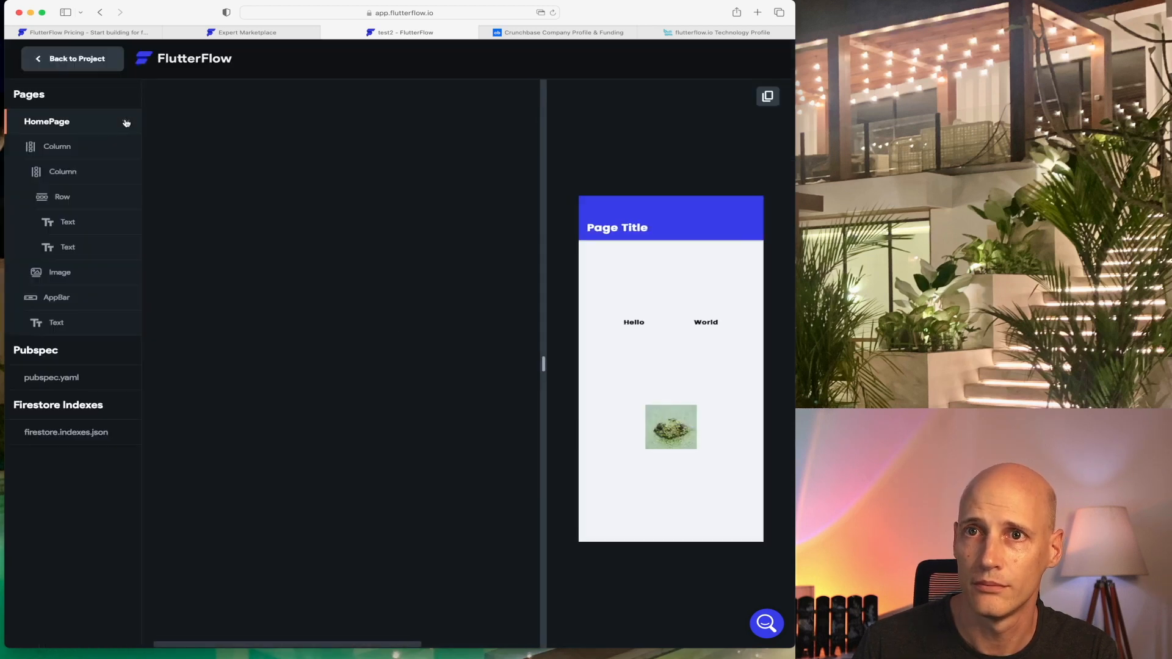
pyautogui.click(67, 153)
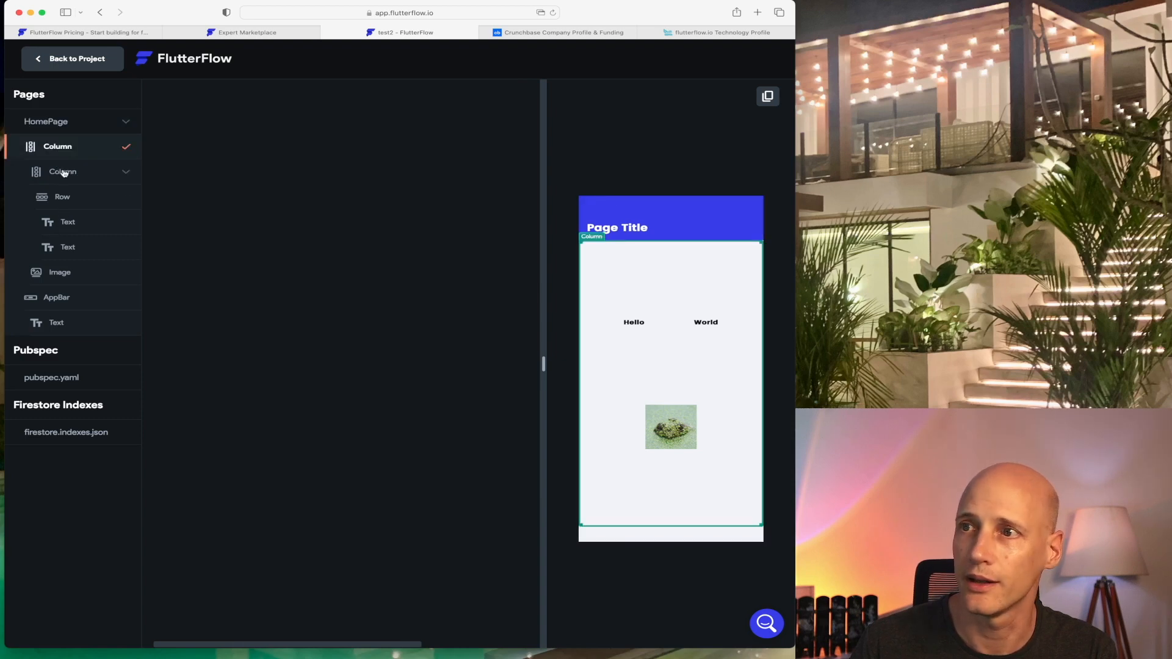
pyautogui.click(65, 173)
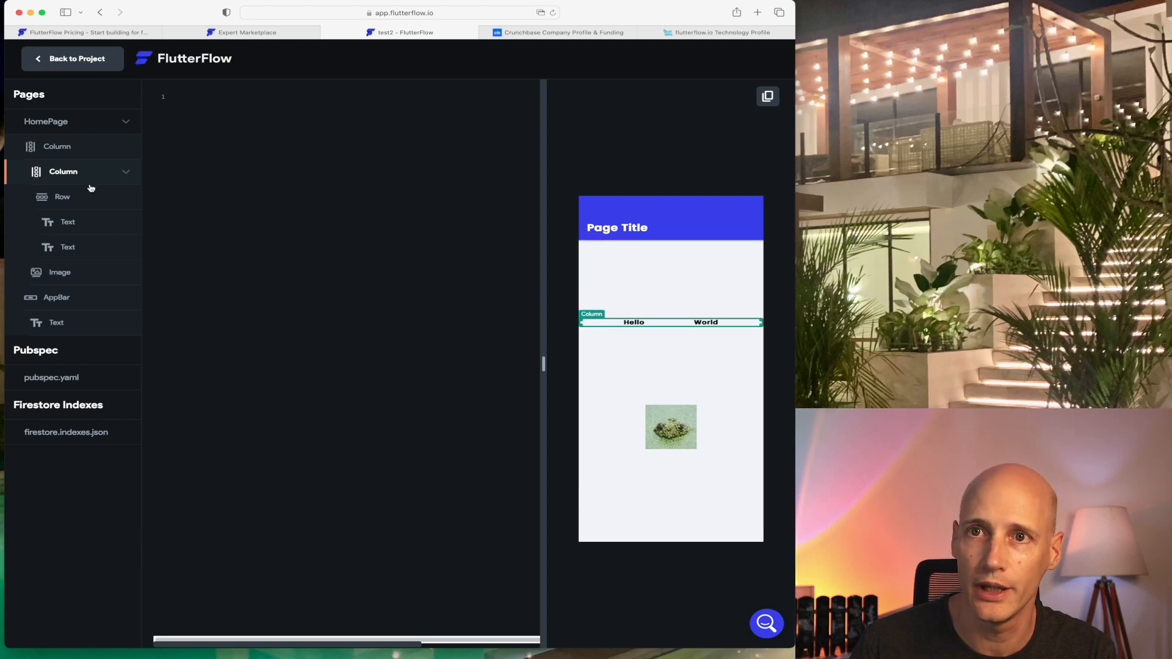
pyautogui.click(73, 198)
pyautogui.click(68, 173)
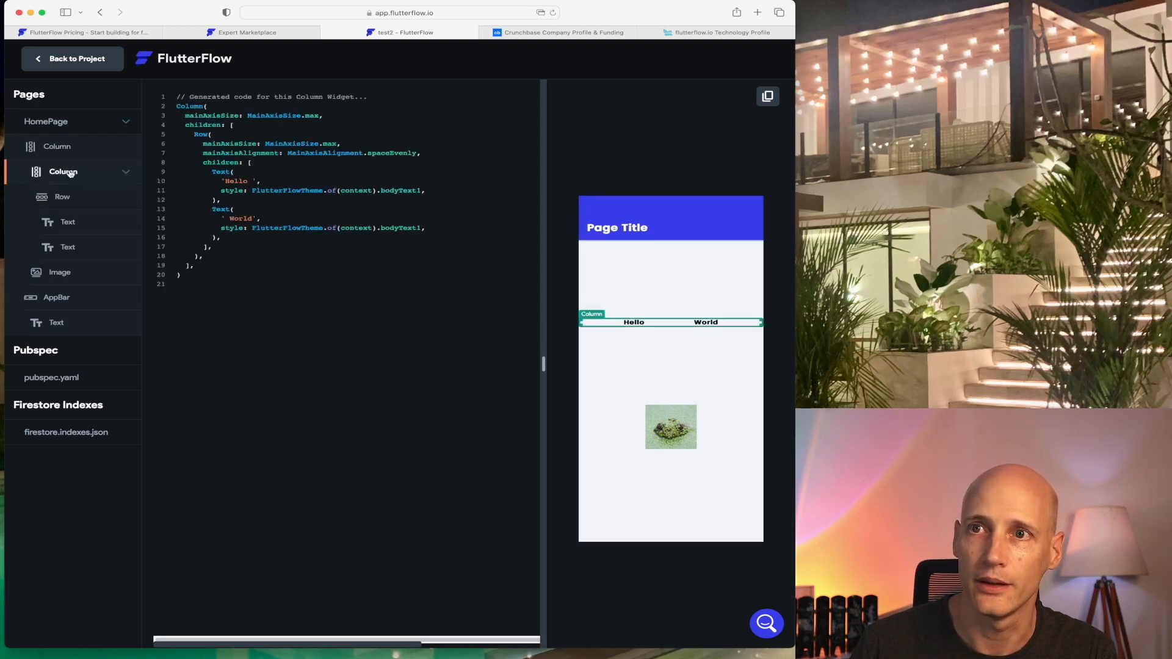
pyautogui.click(77, 197)
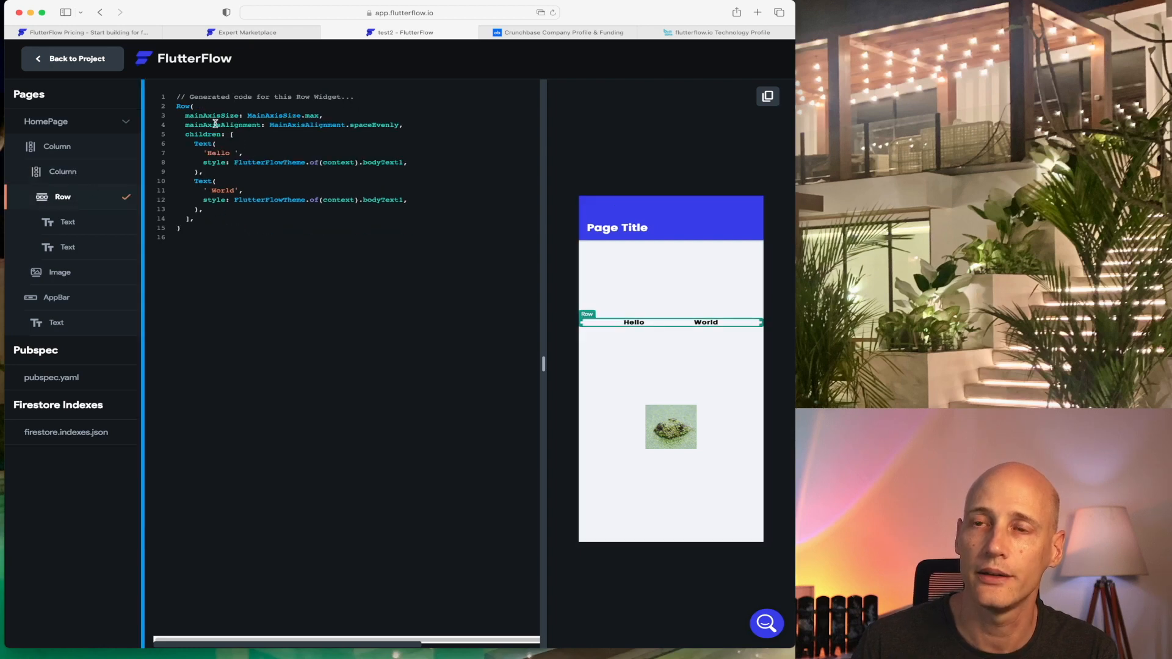
# Copy the Row widget's entire generated code and return to the project editor.
pyautogui.click(181, 227)
pyautogui.moveTo(181, 227); pyautogui.dragTo(177, 96)
pyautogui.rightClick(209, 120)
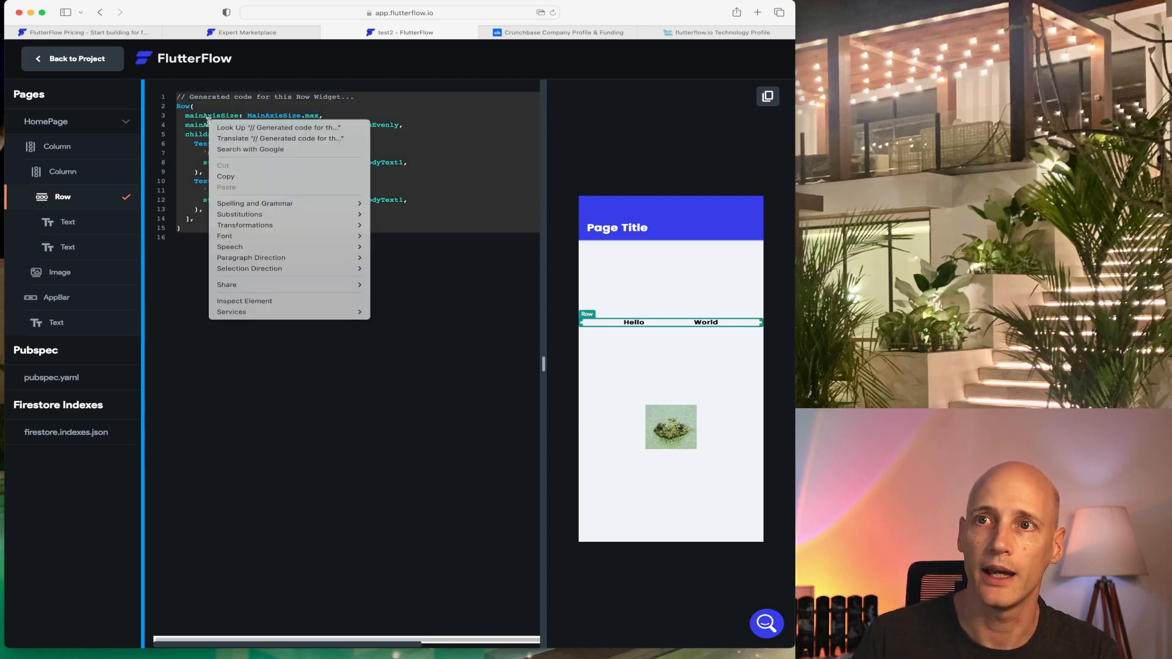
pyautogui.click(225, 177)
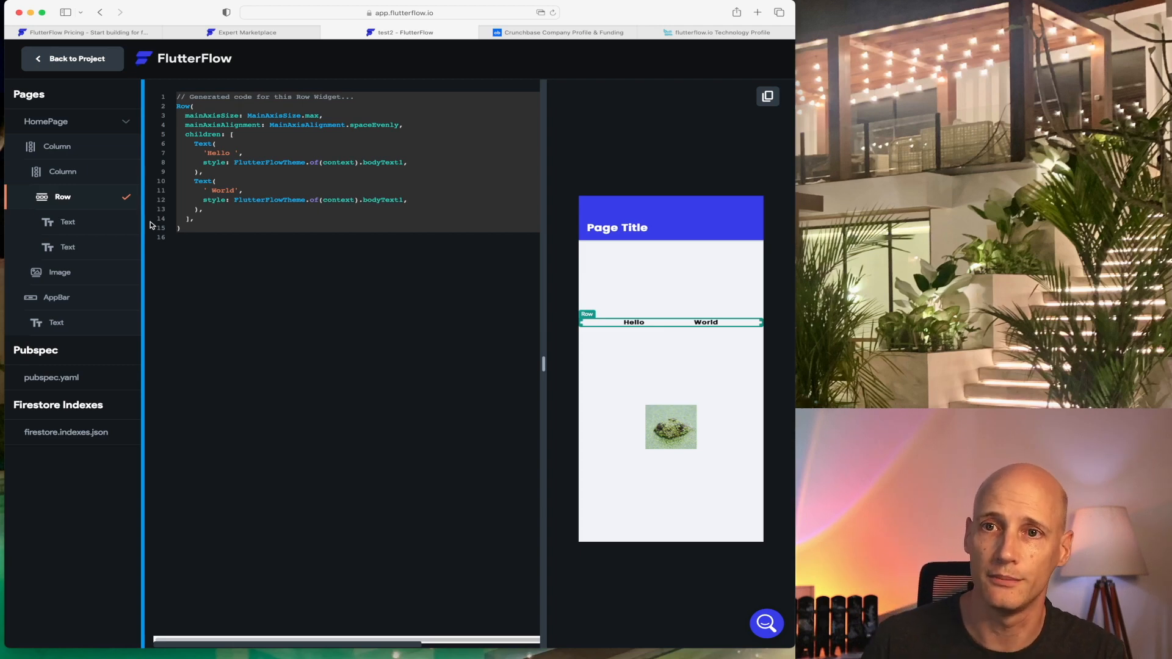
pyautogui.click(70, 59)
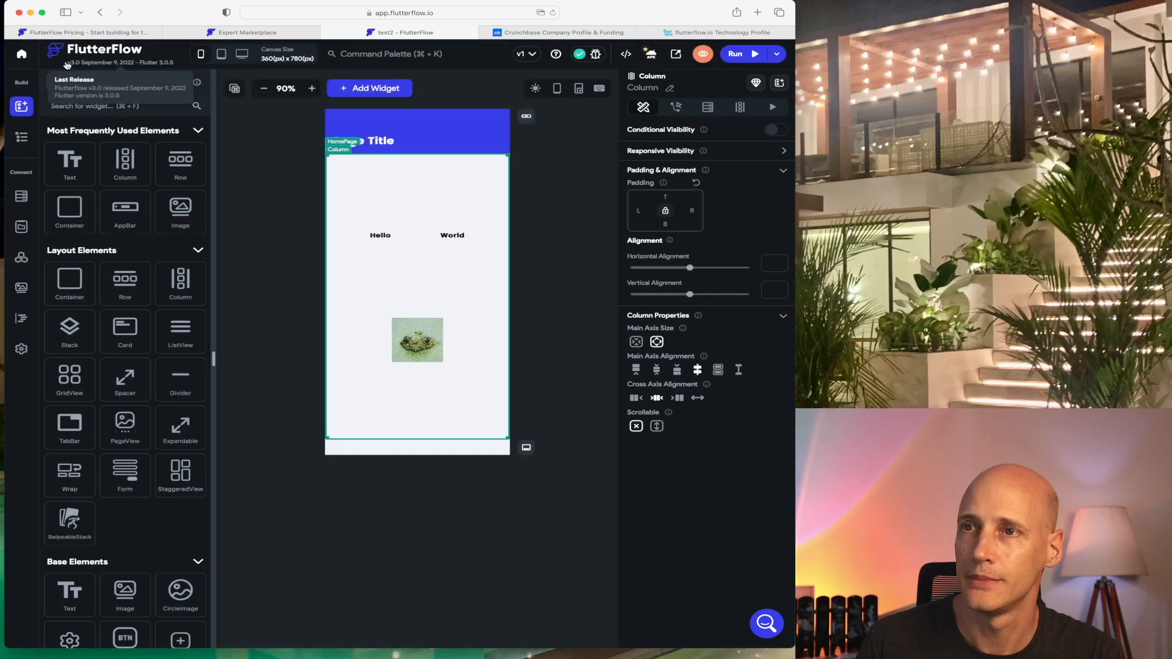
# Add a text widget between Hello and World in the row and set its text to "This text is very long".
pyautogui.click(542, 265)
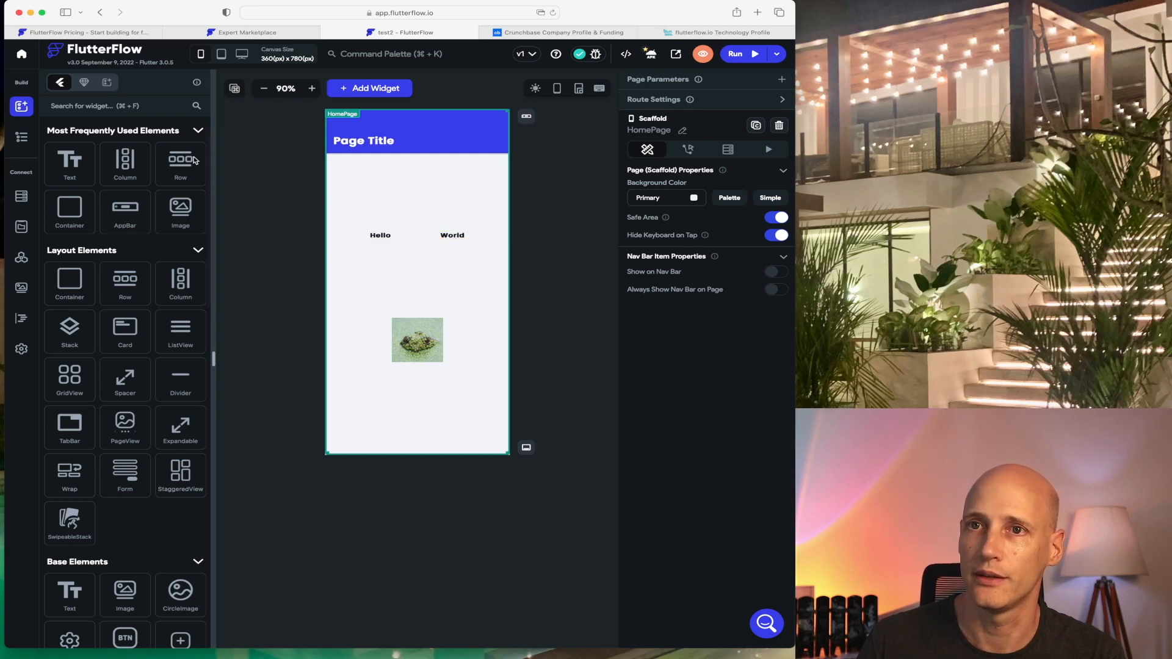
pyautogui.moveTo(62, 168); pyautogui.dragTo(413, 239)
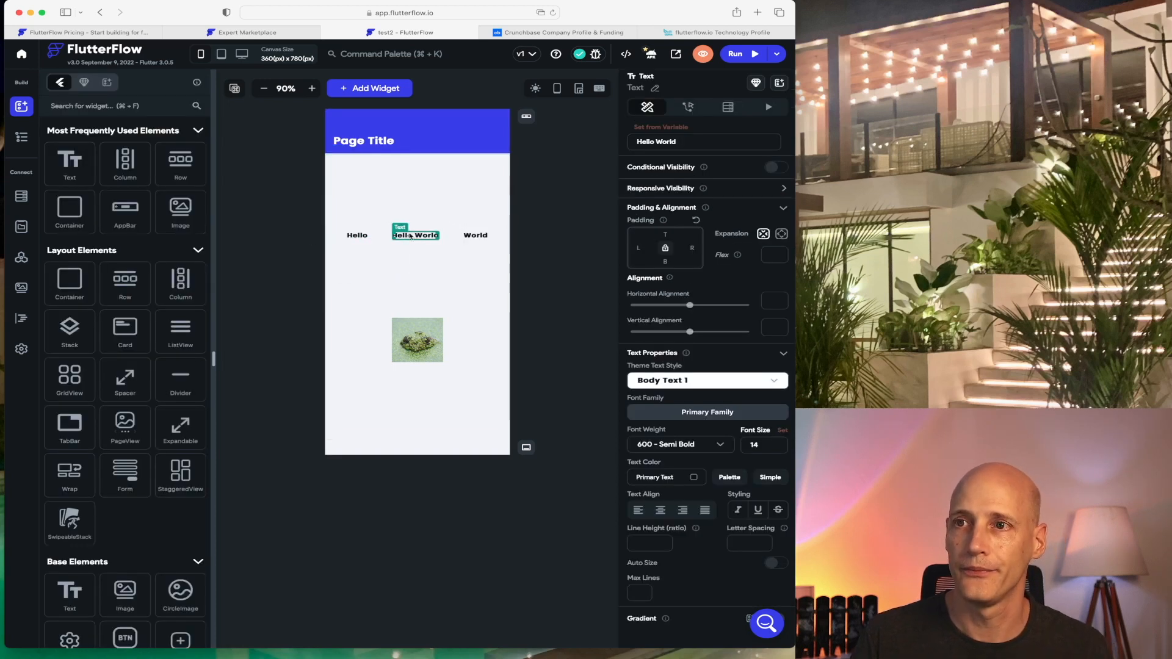
pyautogui.click(646, 142)
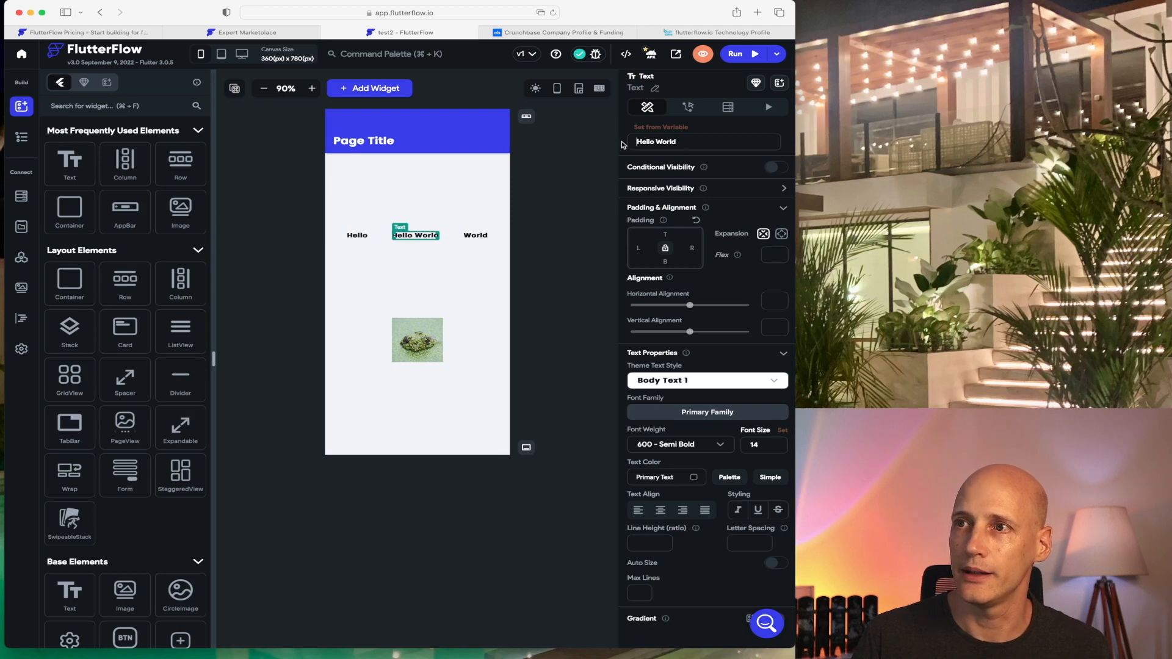
pyautogui.click(653, 141)
pyautogui.press('BackSpace')
pyautogui.press('BackSpace')
pyautogui.press('BackSpace')
pyautogui.press('BackSpace')
pyautogui.press('BackSpace')
pyautogui.press('BackSpace')
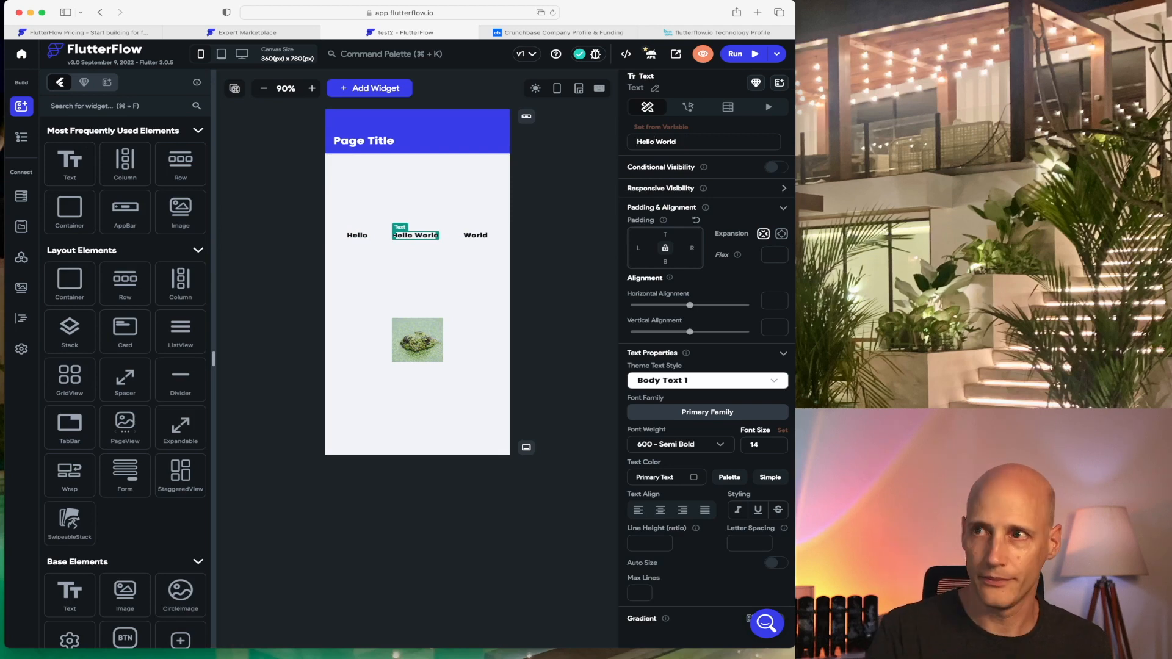
pyautogui.press('Delete')
pyautogui.press('Delete')
pyautogui.press('Delete')
pyautogui.press('Delete')
pyautogui.press('Delete')
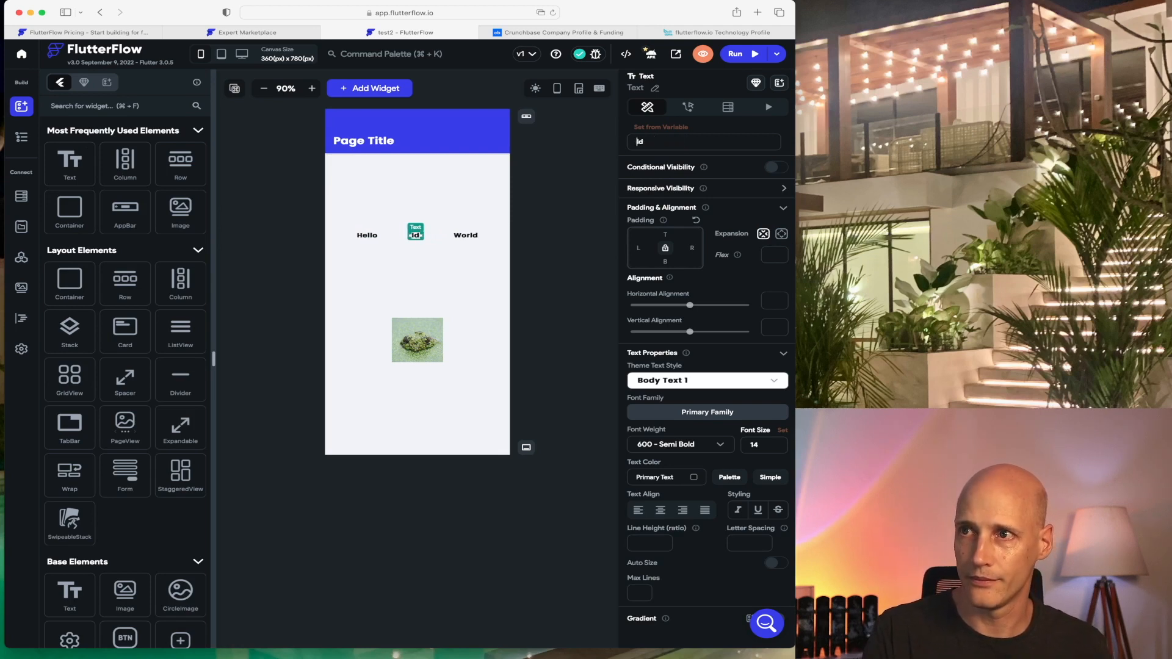
pyautogui.write('This')
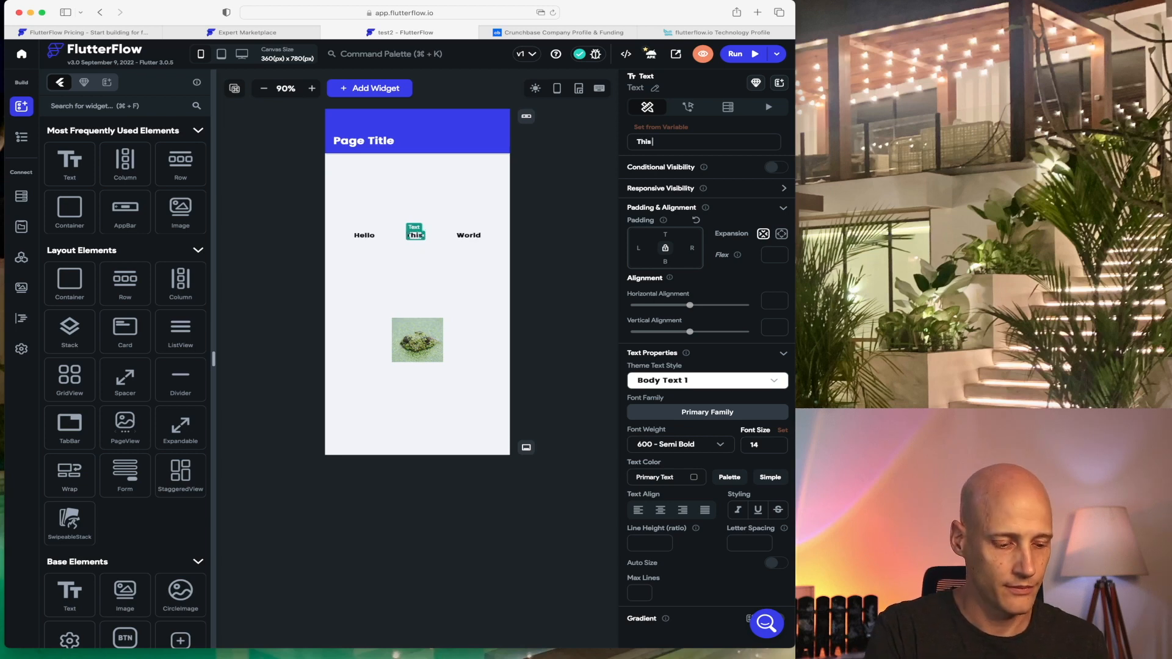
pyautogui.write(' text is vry long')
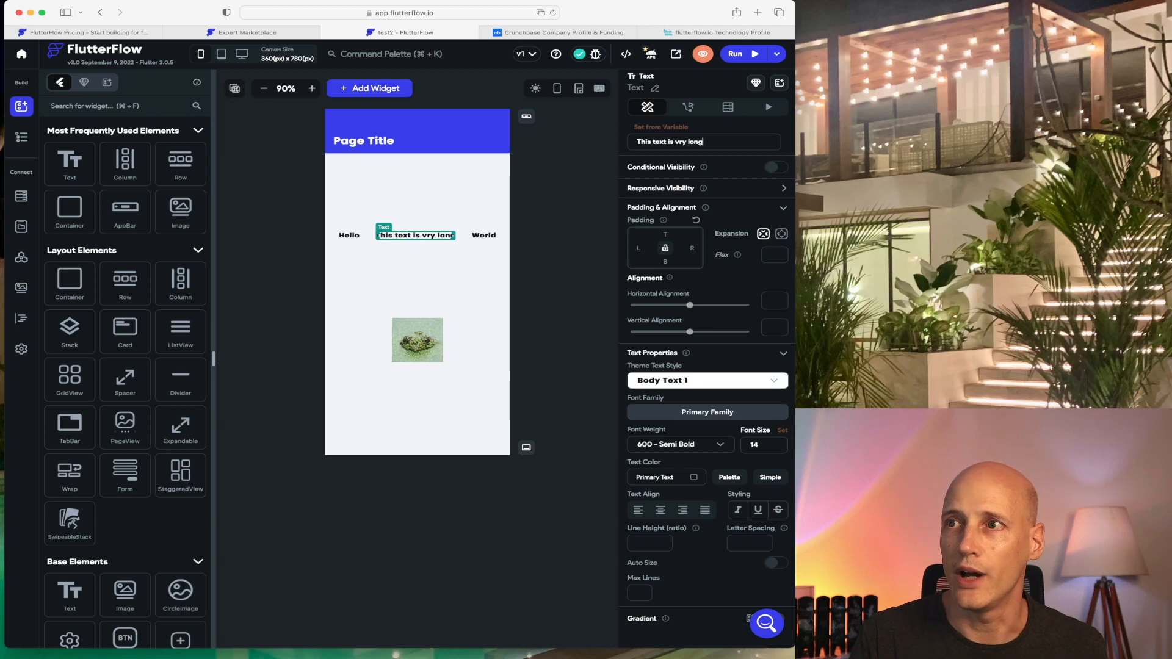
pyautogui.click(680, 142)
pyautogui.write('e')
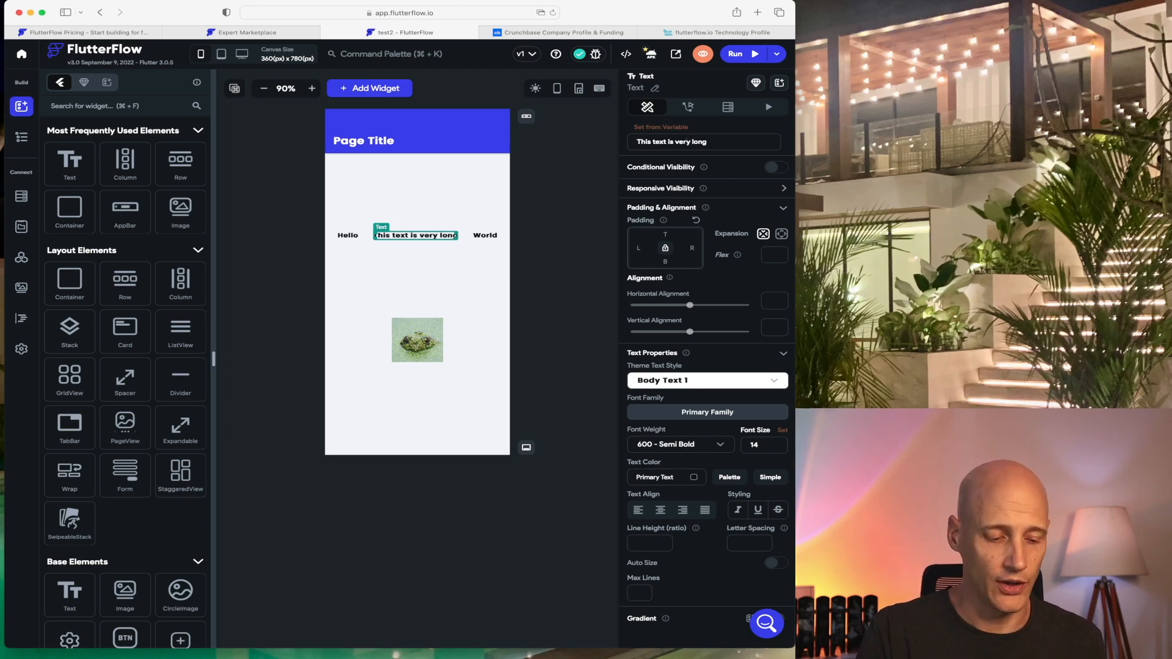
# Stretch the word "very" in the middle text with about thirty extra y's until the text wraps onto a second line.
pyautogui.write('yyyyyyyyyyyyyyyyyyyyyyyyyyyyyy')
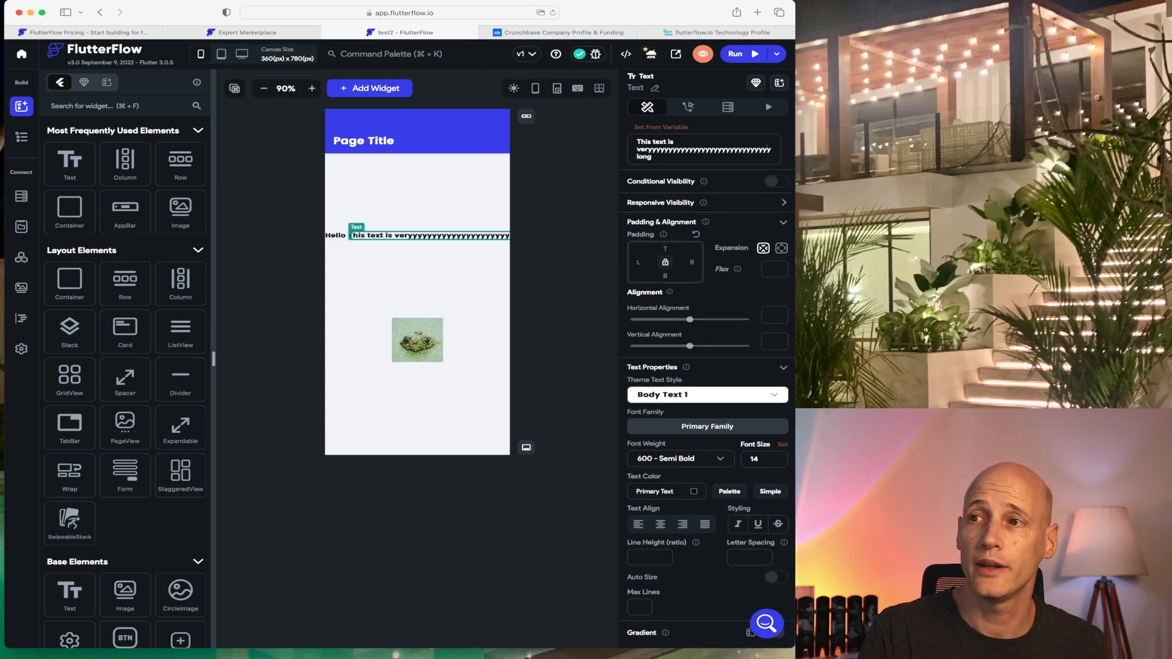
pyautogui.write('y')
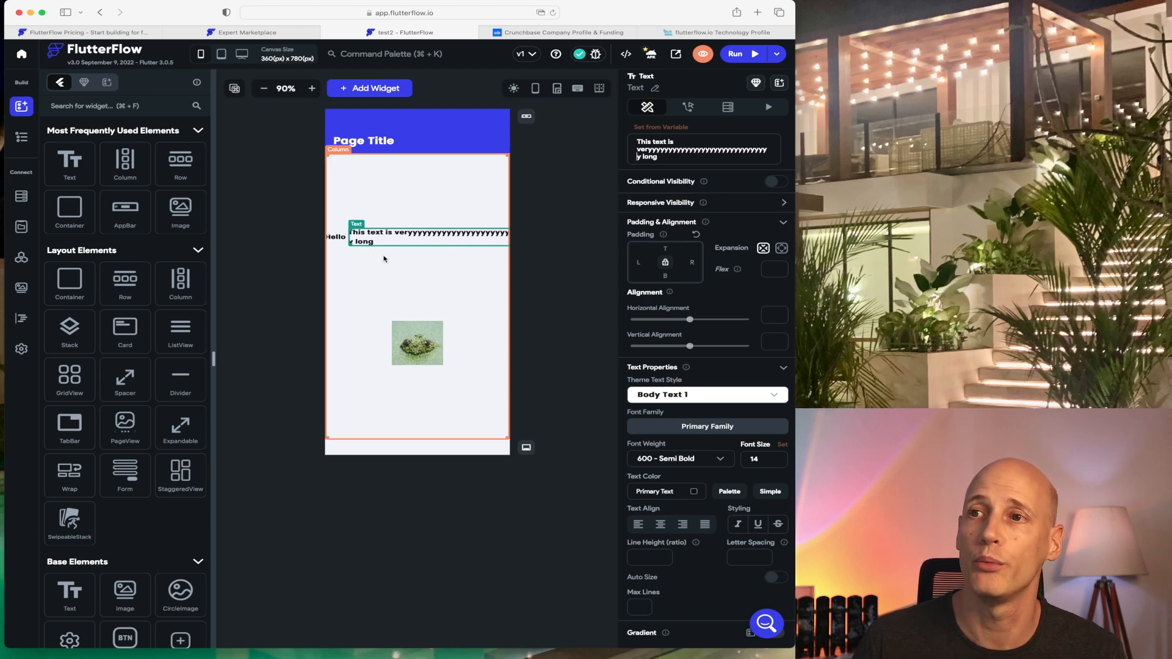
pyautogui.click(343, 240)
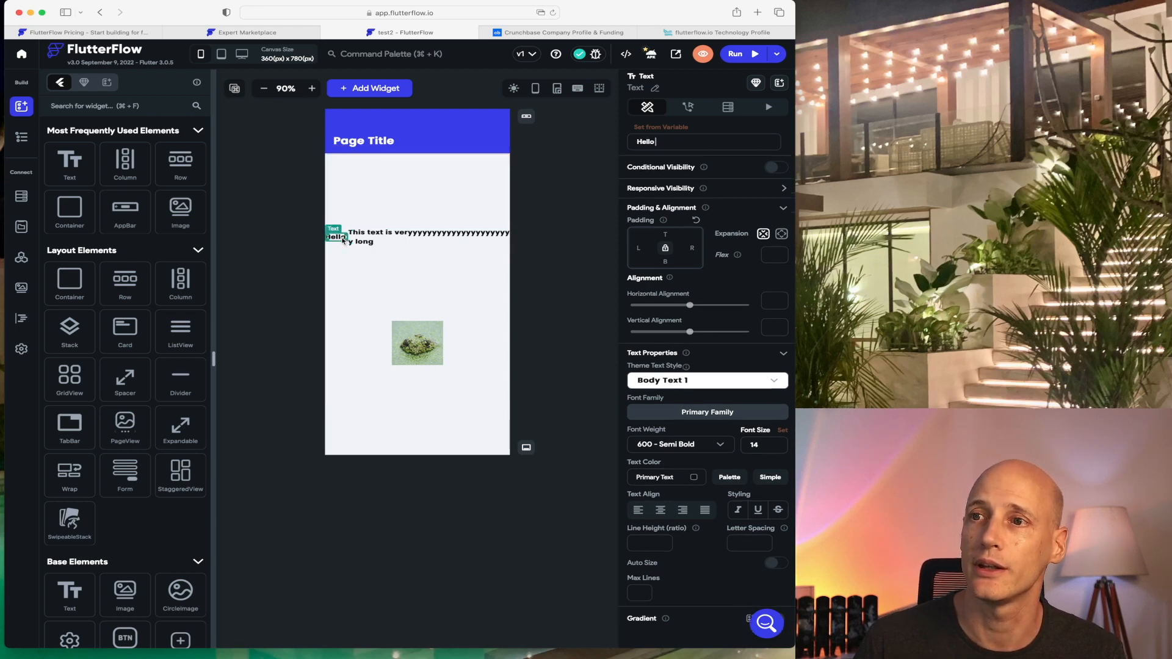
pyautogui.click(482, 239)
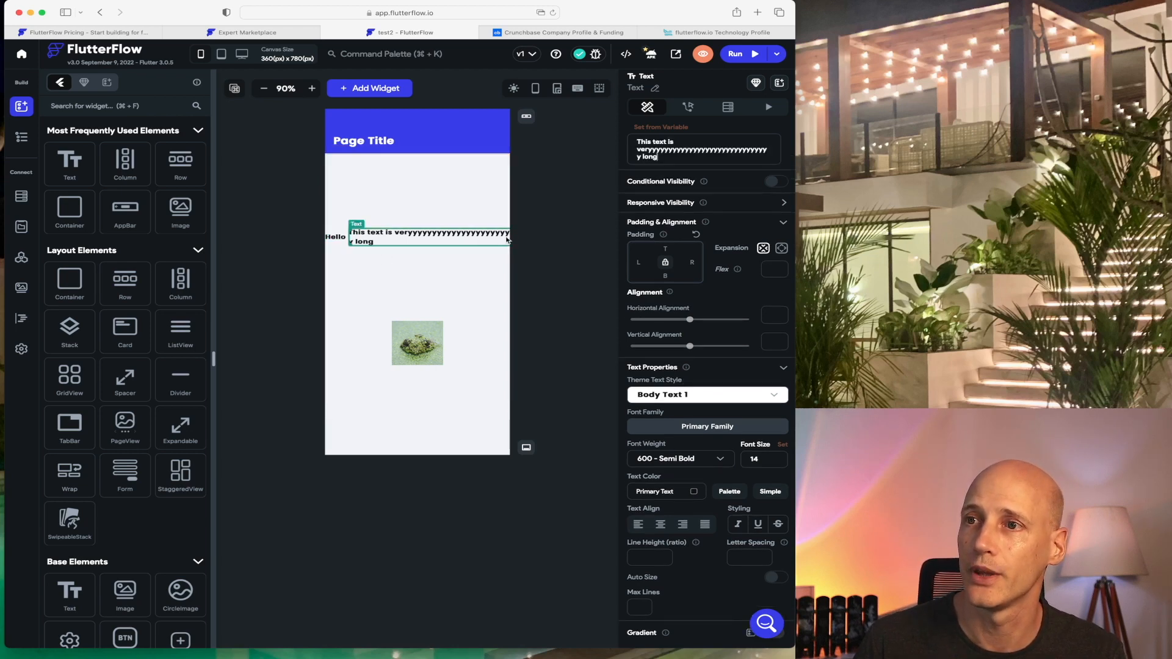
# Run the page in test mode to check how the overlong row renders, and go back to the editor.
pyautogui.click(756, 55)
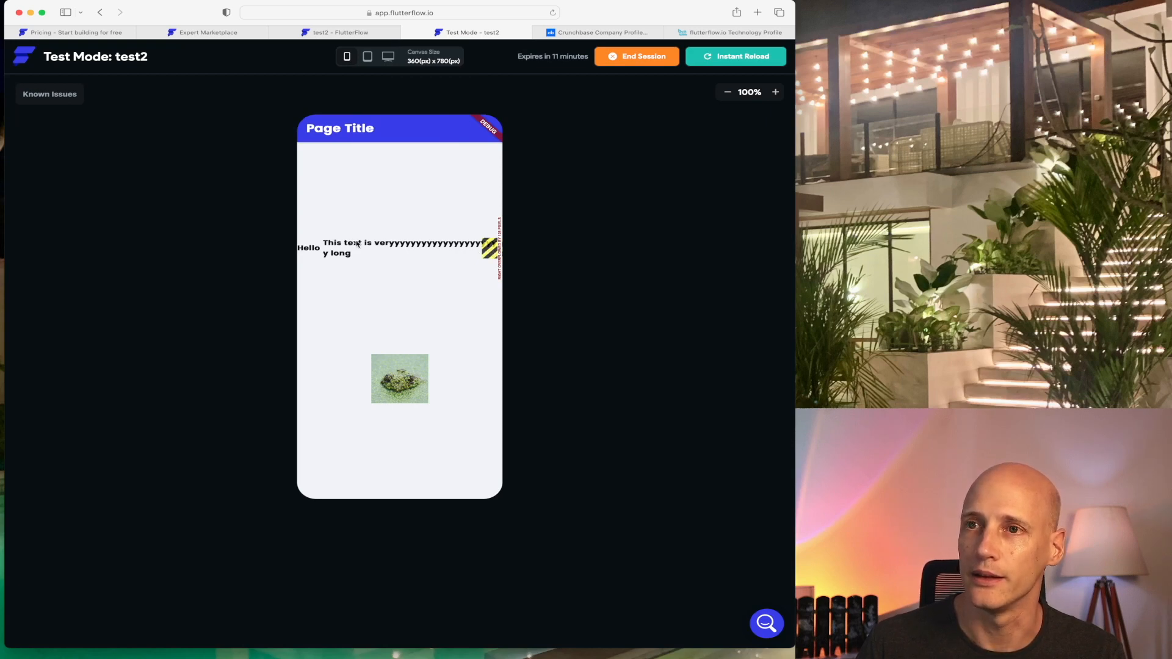
pyautogui.moveTo(340, 33)
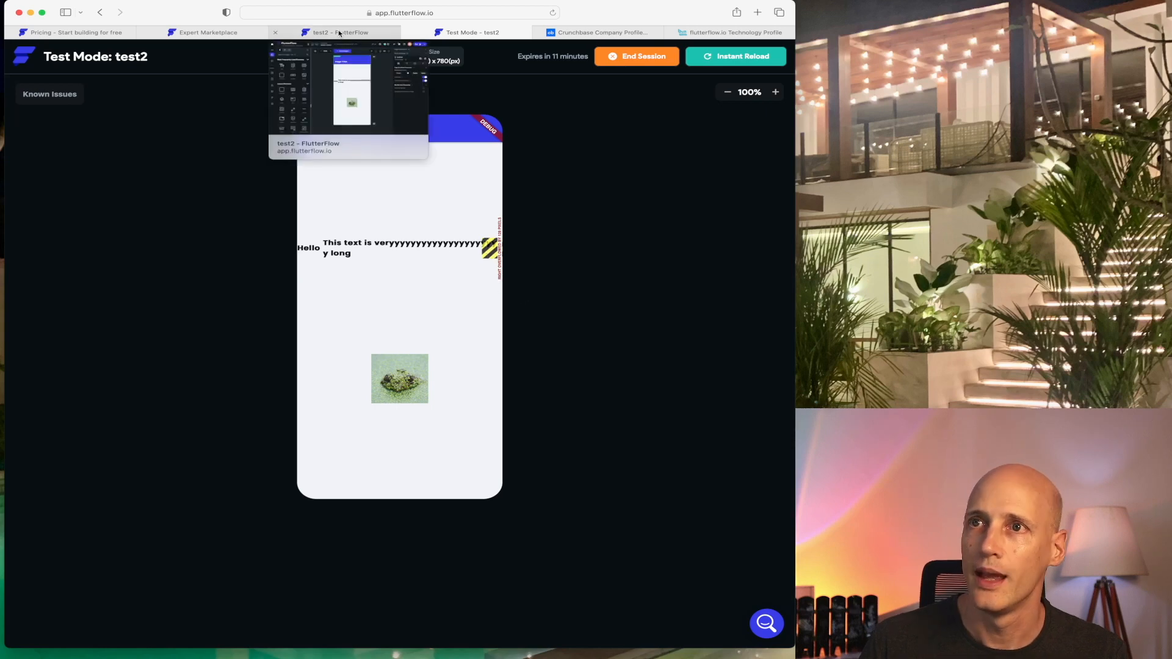
pyautogui.click(339, 33)
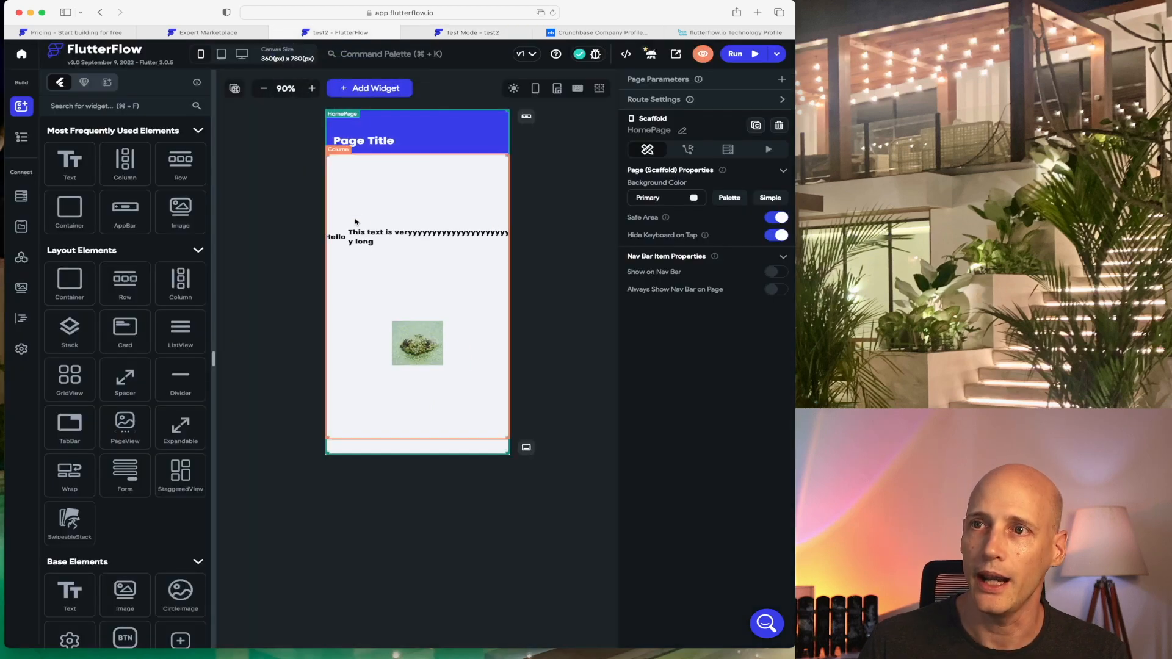
# Try to wrap the long text widget in a ListView.
pyautogui.click(423, 237)
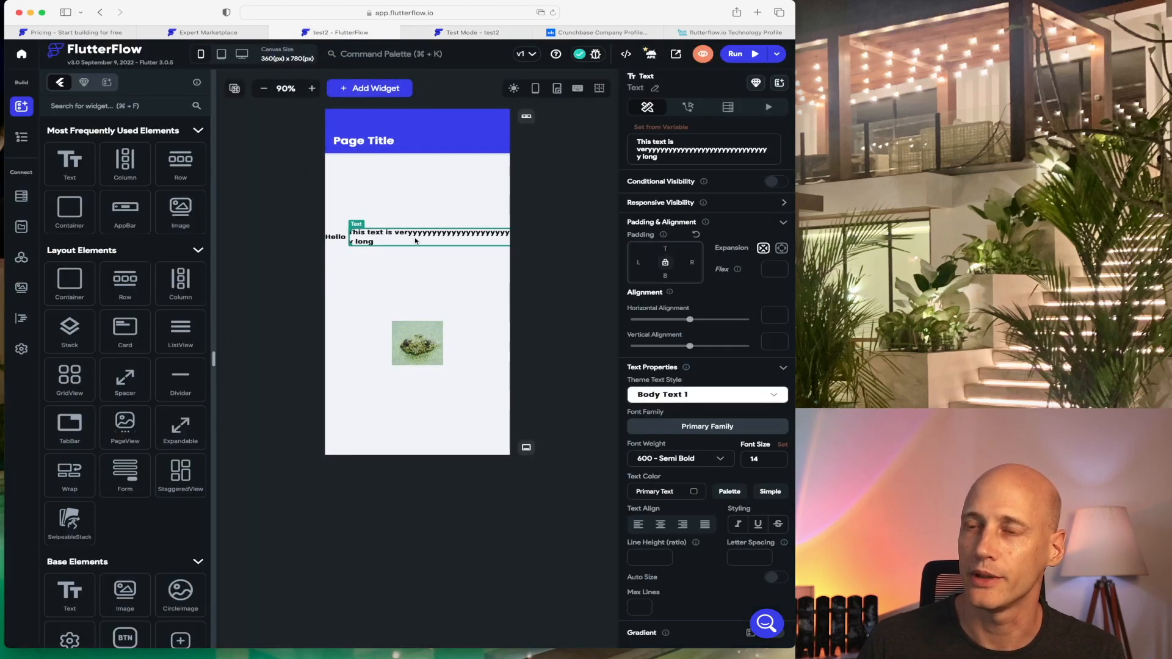
pyautogui.rightClick(374, 243)
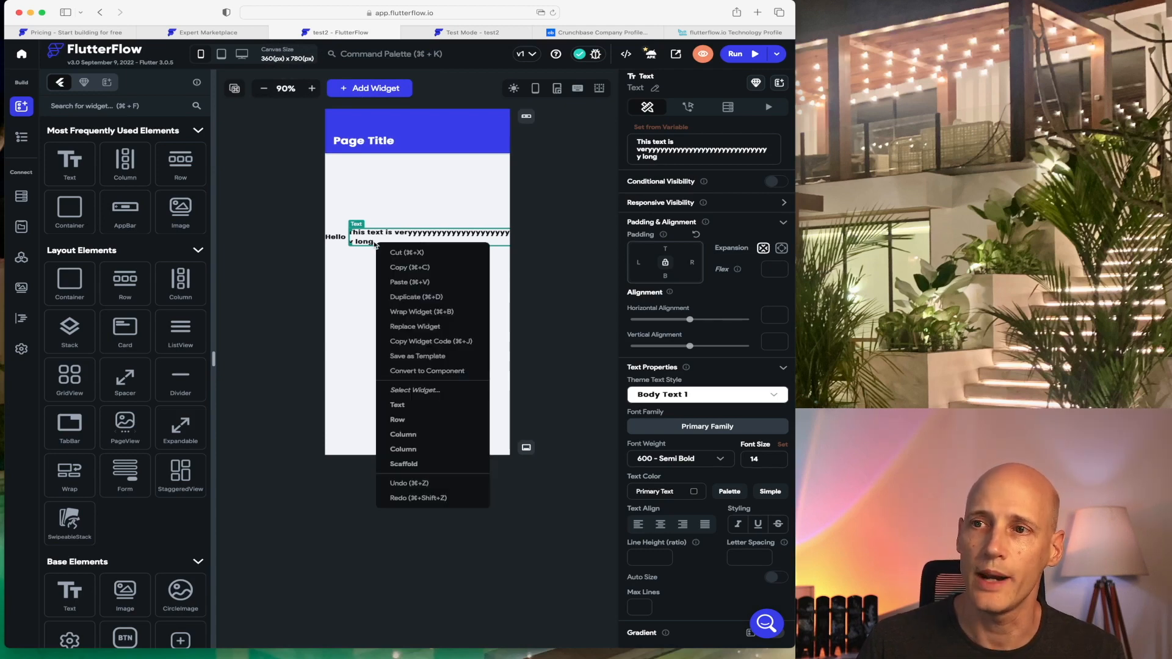
pyautogui.click(412, 313)
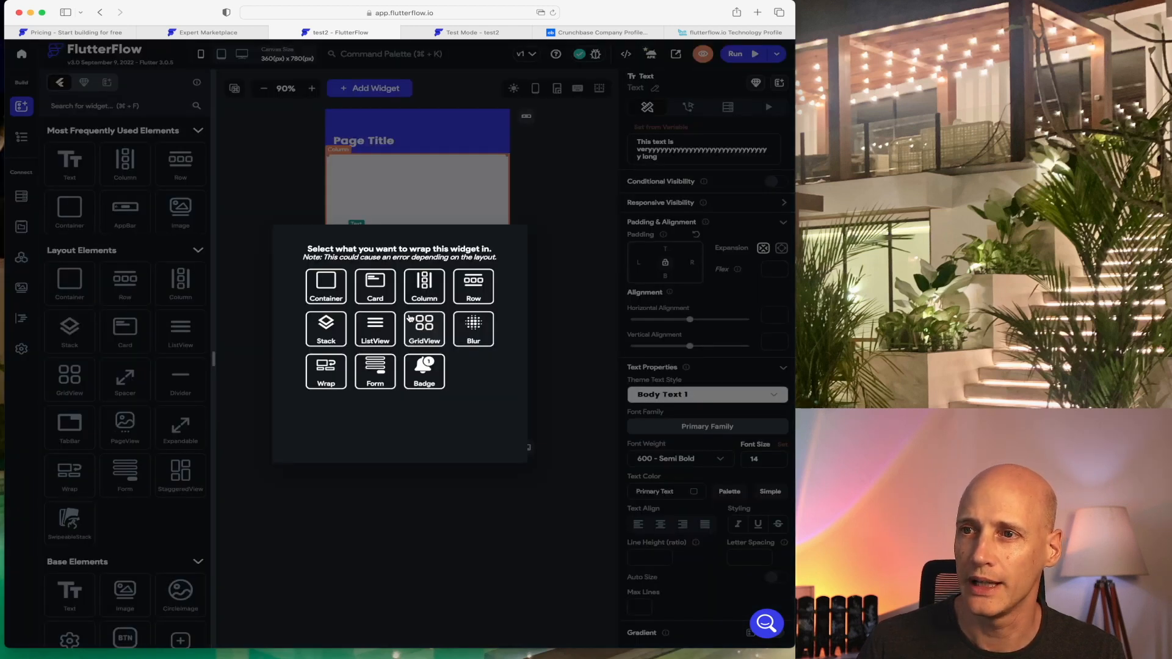
pyautogui.click(379, 328)
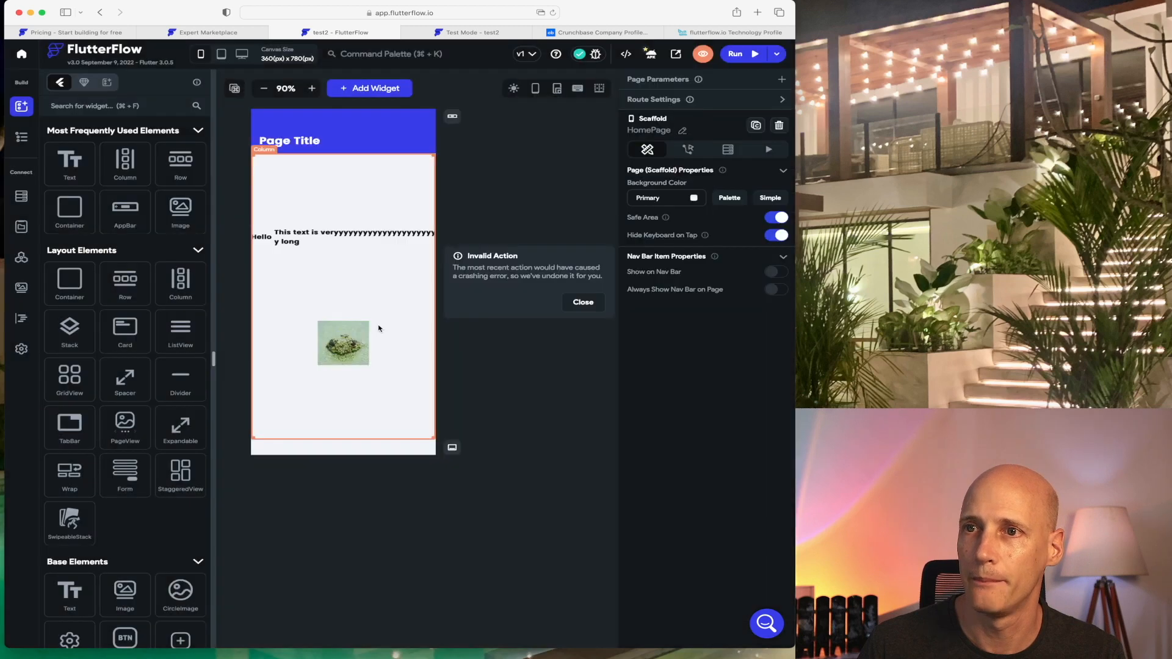
# Select the row holding the three texts in the widget tree and allow scrolling on it.
pyautogui.click(22, 137)
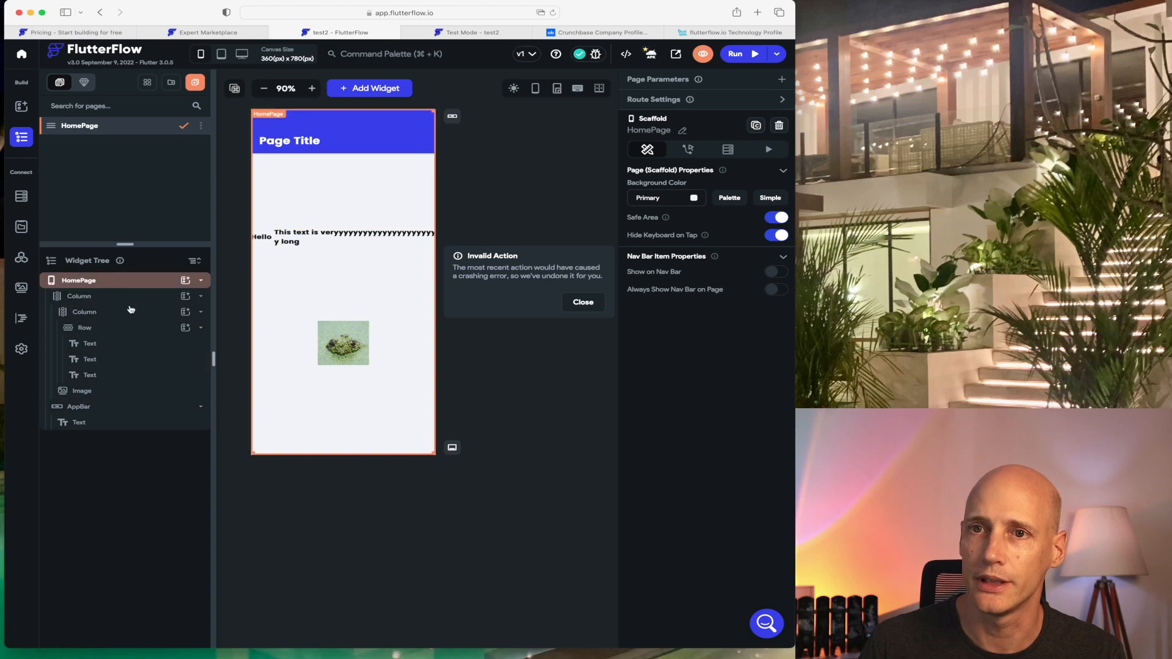
pyautogui.click(82, 330)
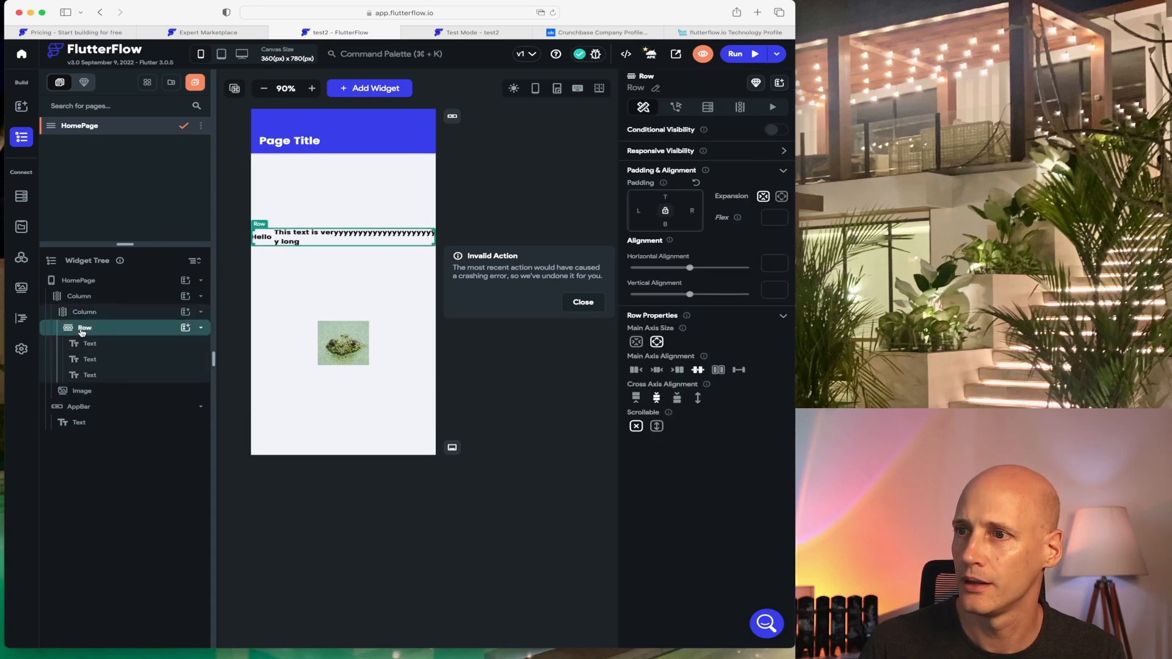
pyautogui.click(656, 427)
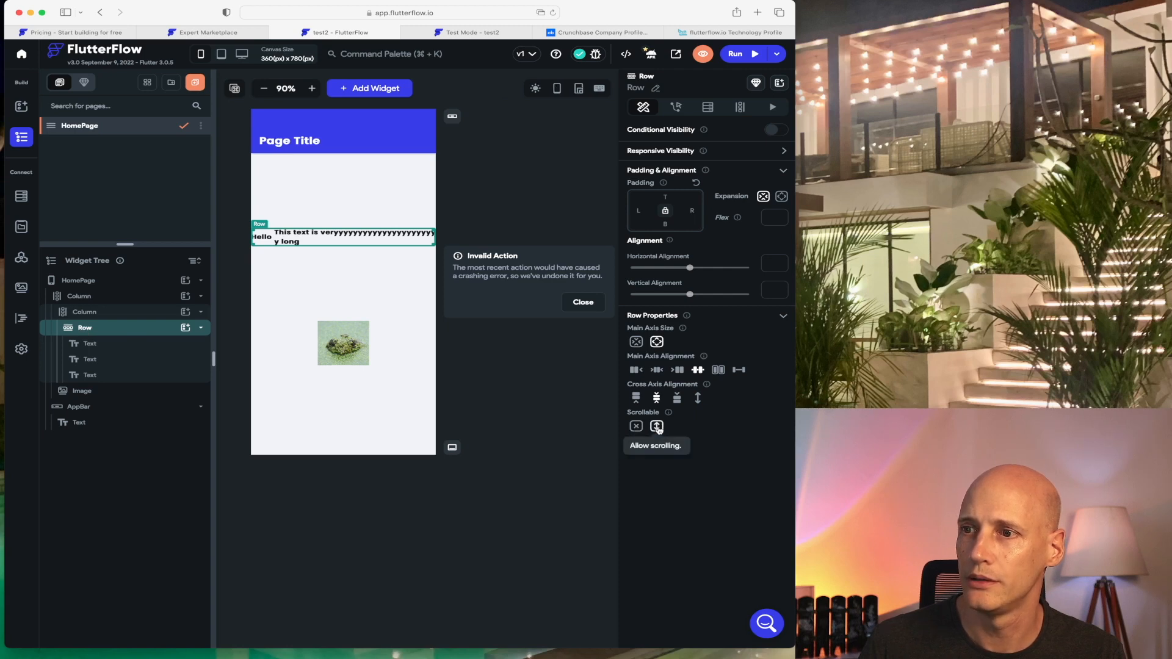
# Reload the running page in test mode, try scrolling the long text row, and go back to the editor.
pyautogui.click(337, 237)
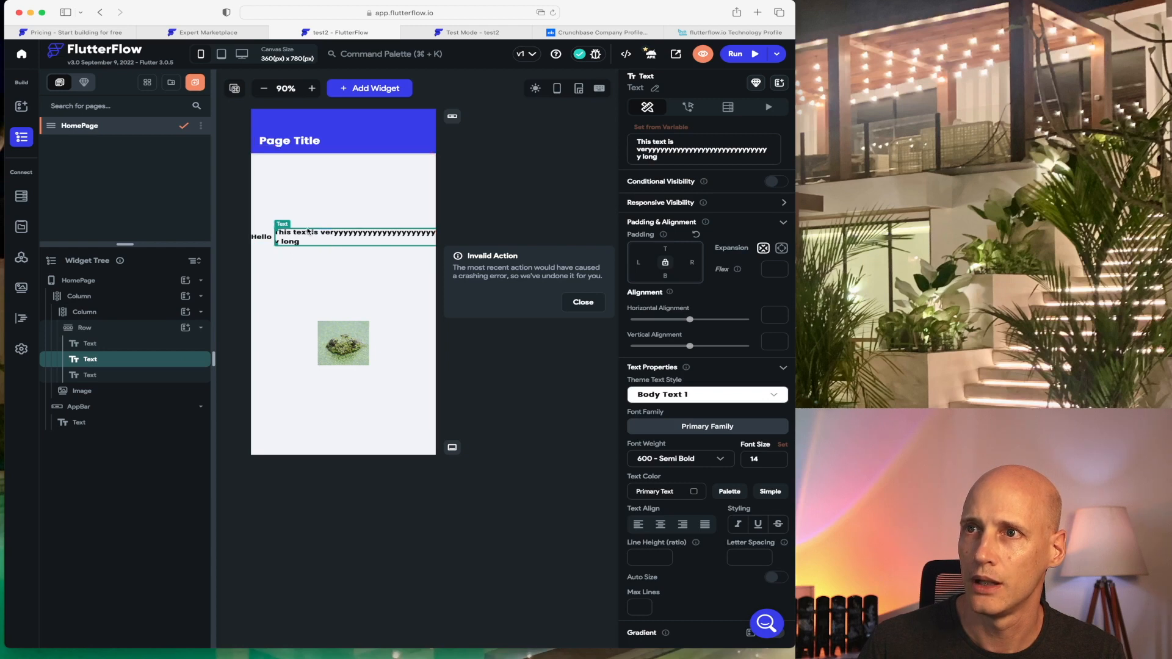
pyautogui.click(755, 56)
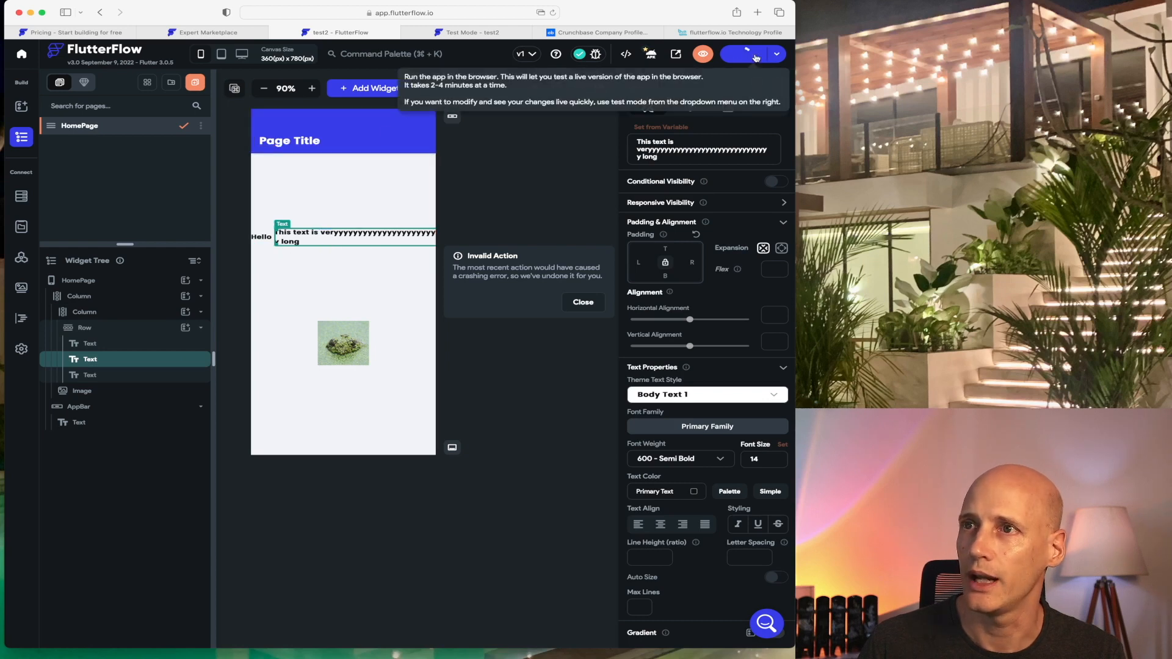
pyautogui.moveTo(491, 32)
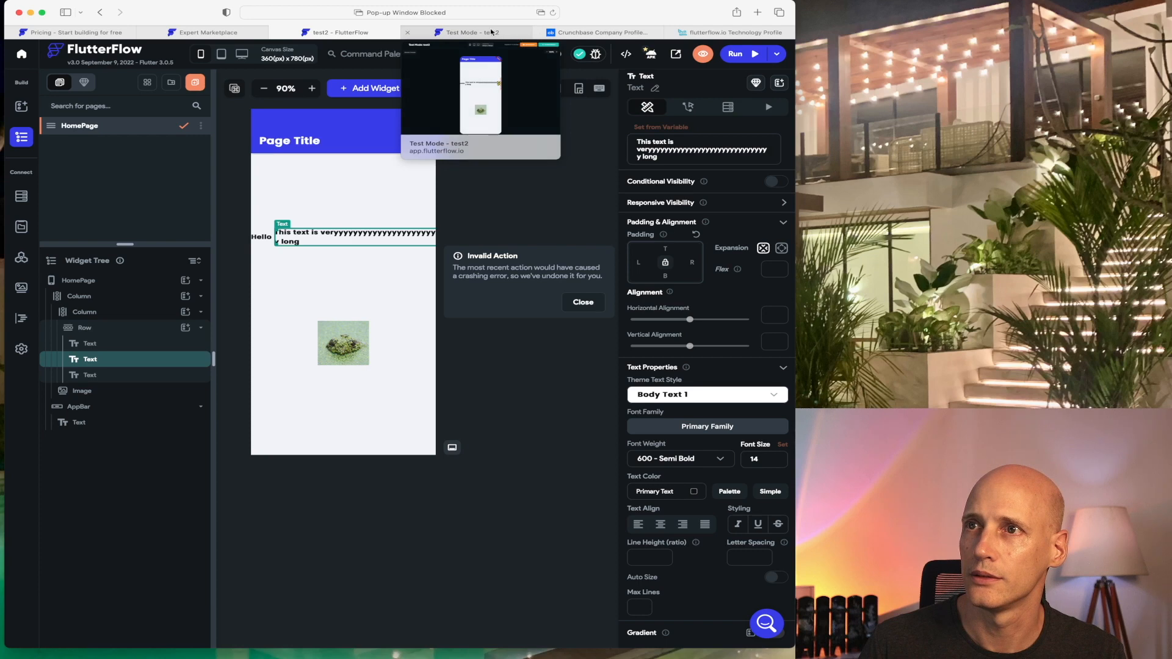
pyautogui.click(495, 33)
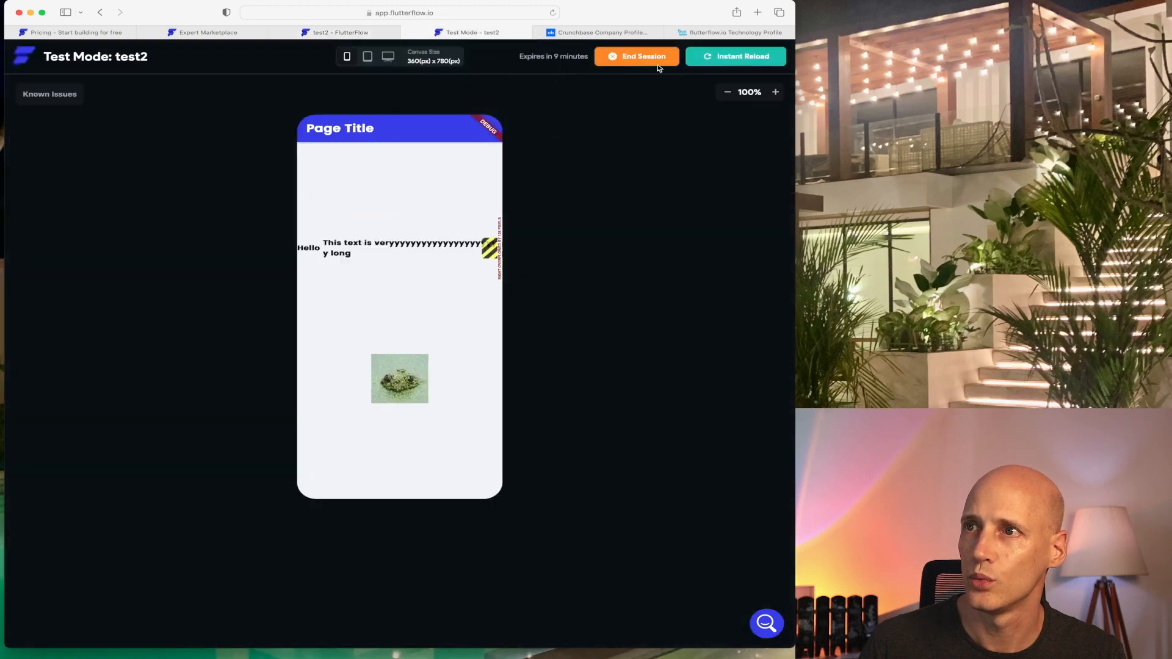
pyautogui.click(732, 59)
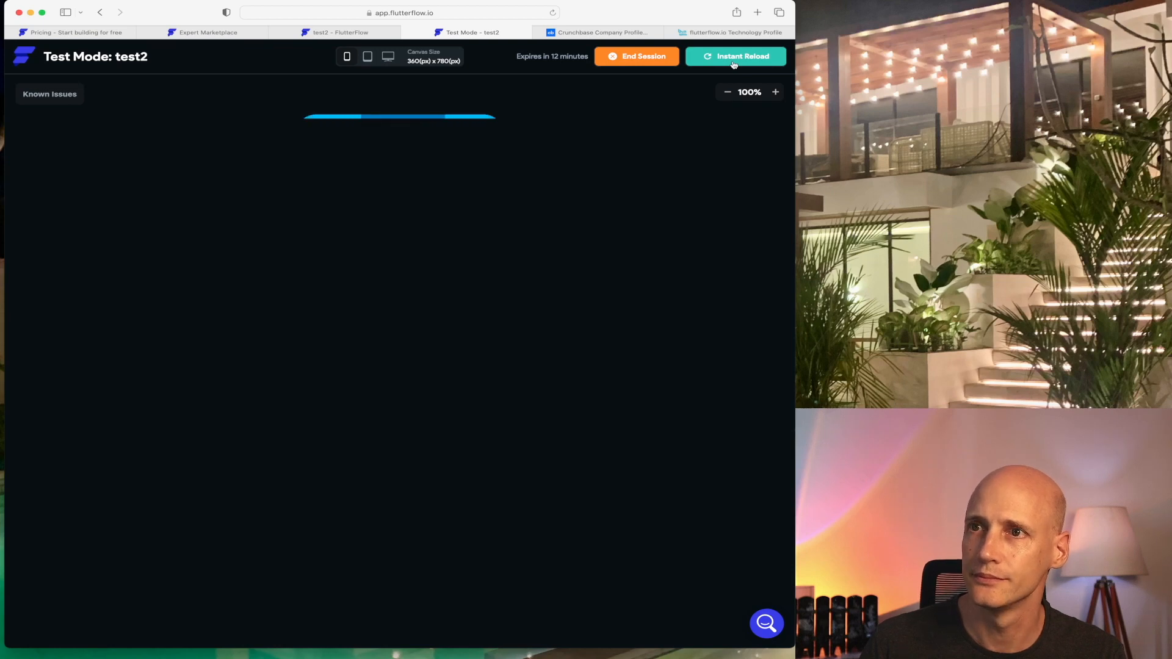
pyautogui.moveTo(368, 254); pyautogui.dragTo(377, 287)
pyautogui.click(335, 32)
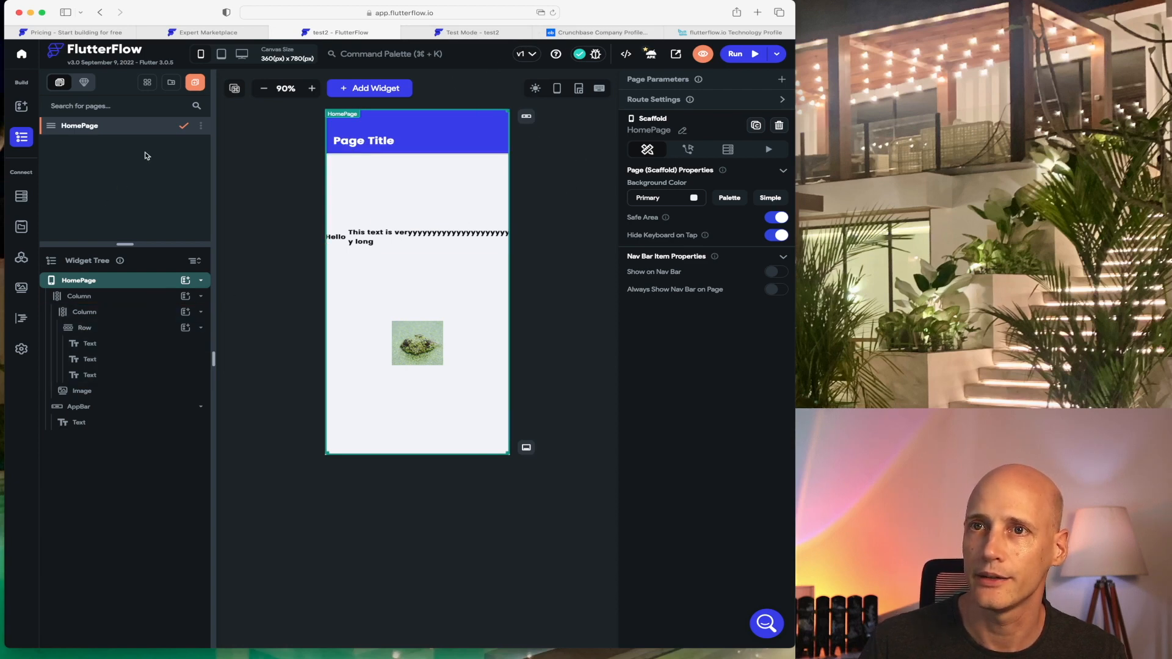
# Browse the project components and the FlutterFlow templates, from UI elements through to the card views.
pyautogui.click(82, 87)
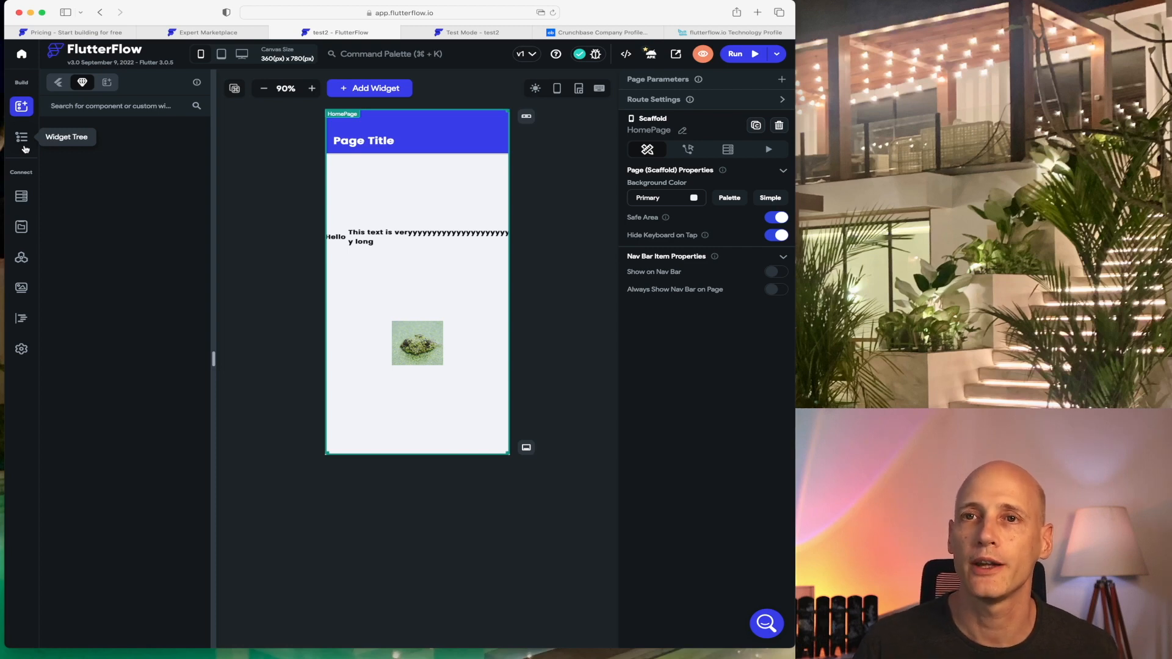
pyautogui.click(107, 85)
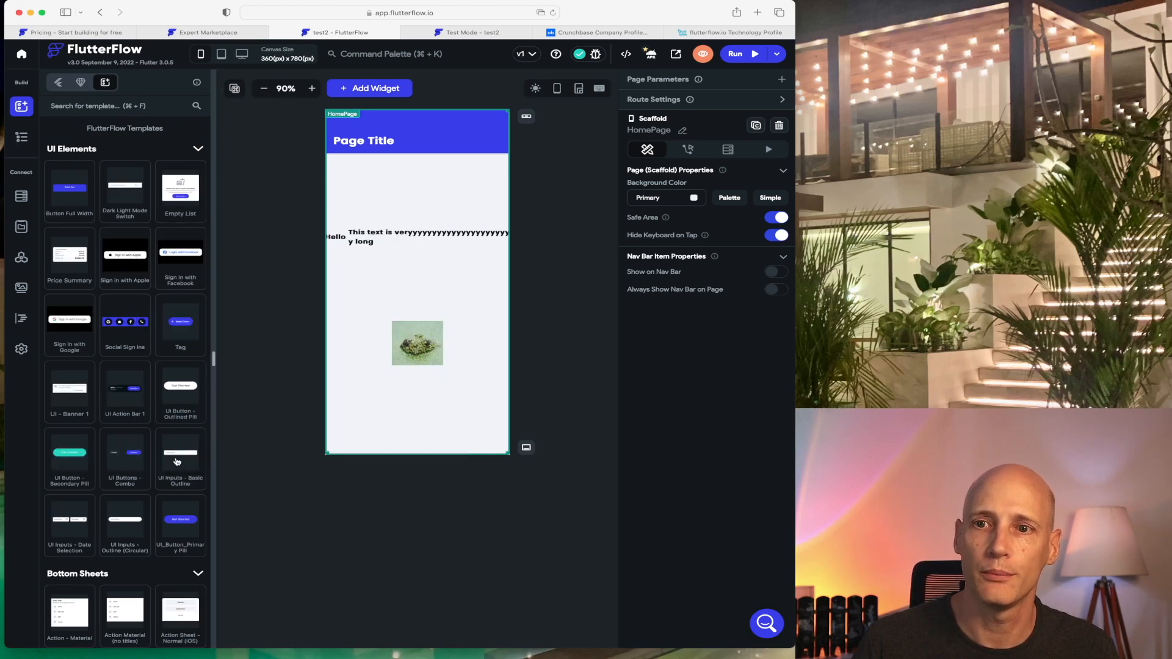
pyautogui.scroll(-15, 110, 484)
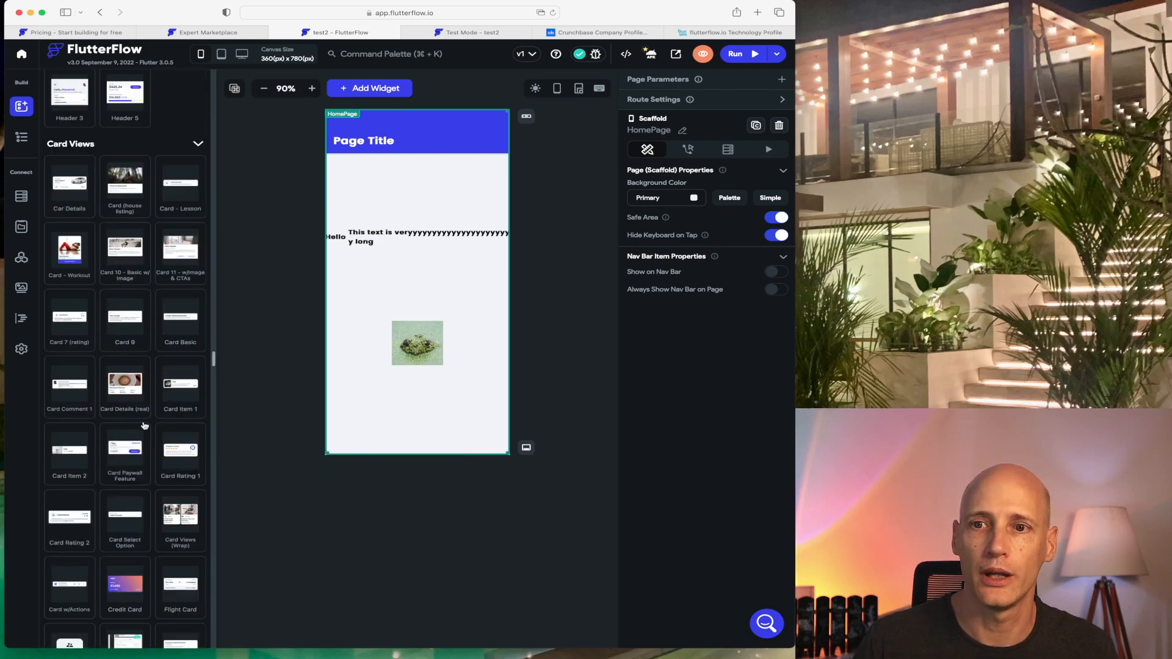
pyautogui.moveTo(148, 478)
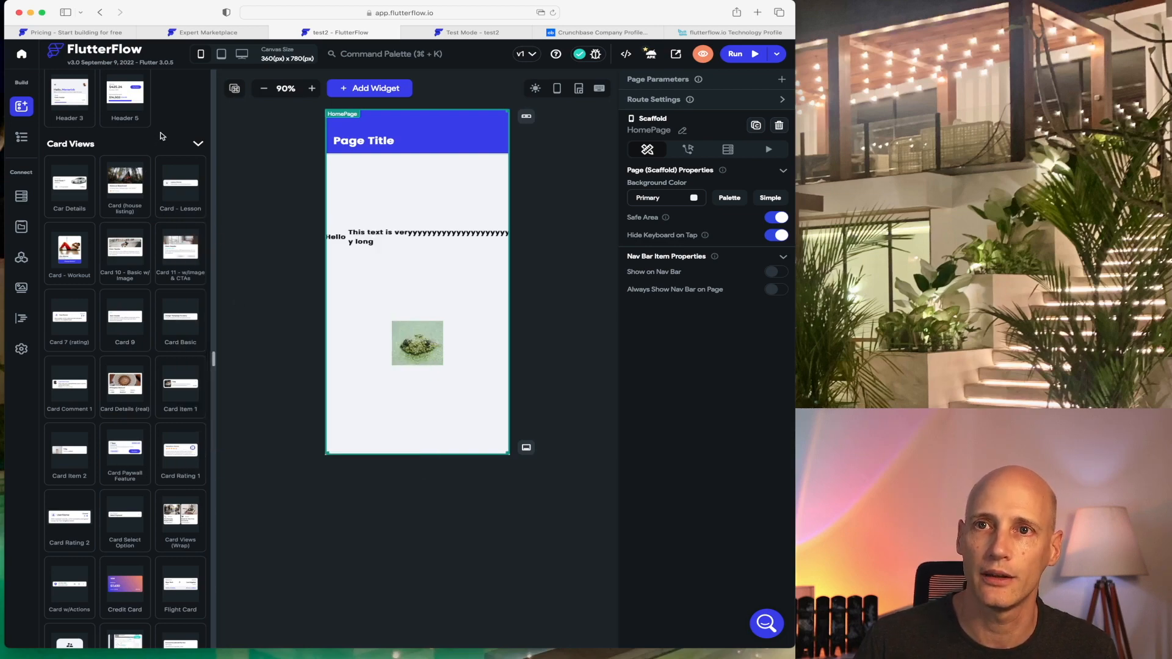
pyautogui.scroll(15, 155, 139)
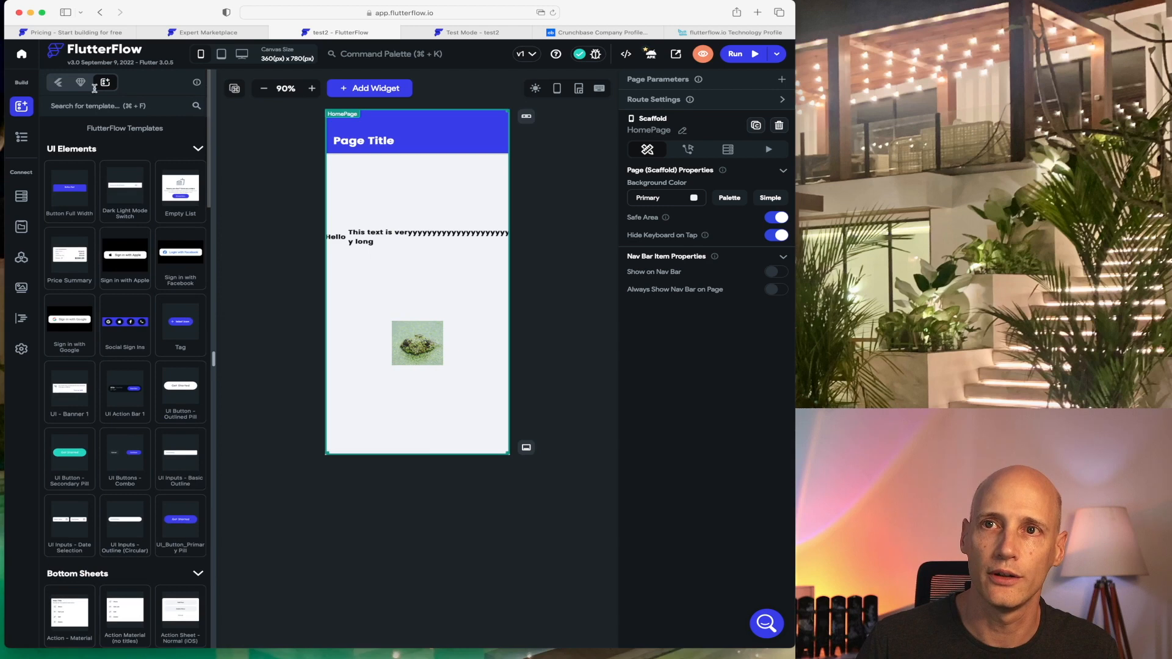
# Review the project's data and code areas: Firestore database, local state, API calls, project media and custom code.
pyautogui.click(21, 198)
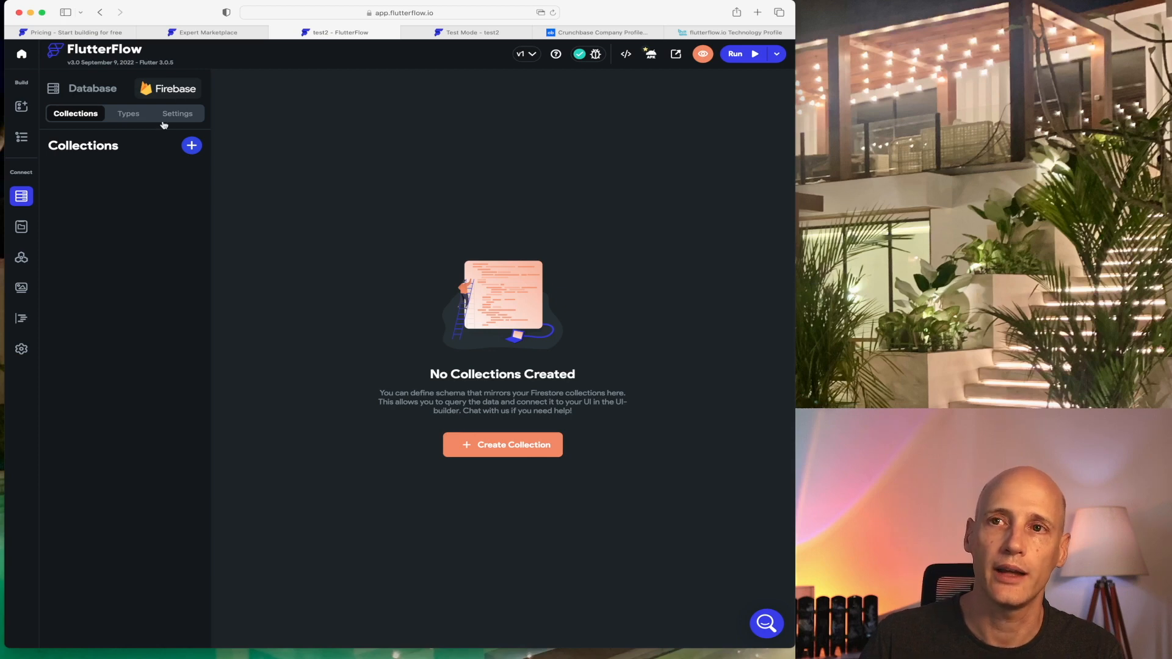
pyautogui.click(127, 114)
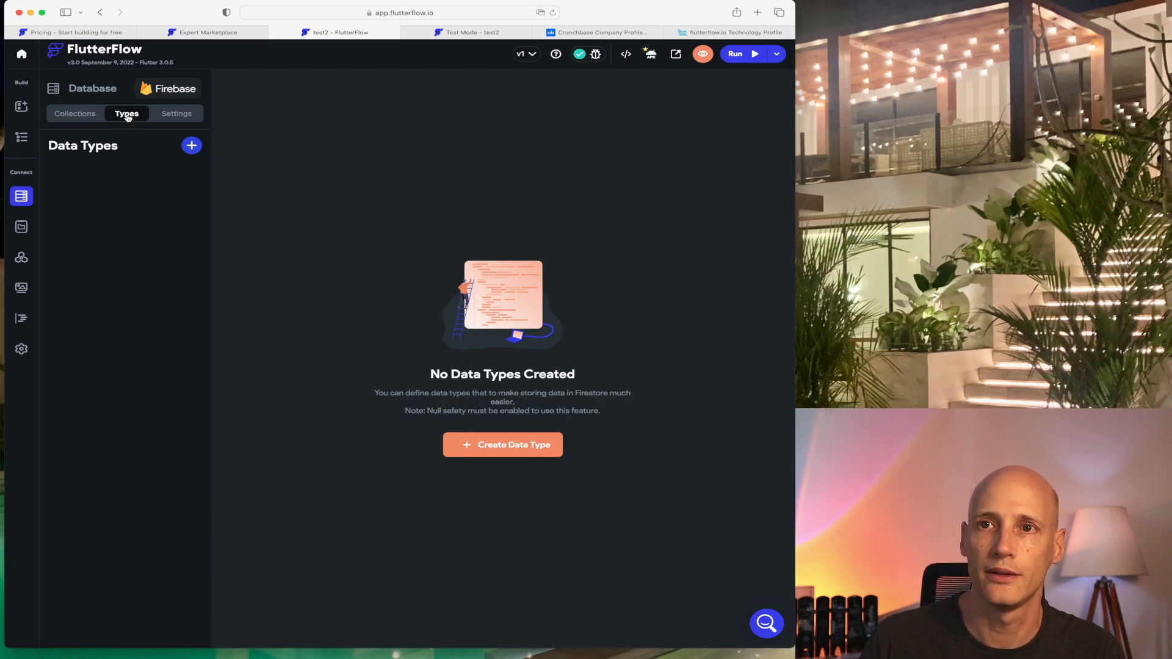
pyautogui.click(176, 116)
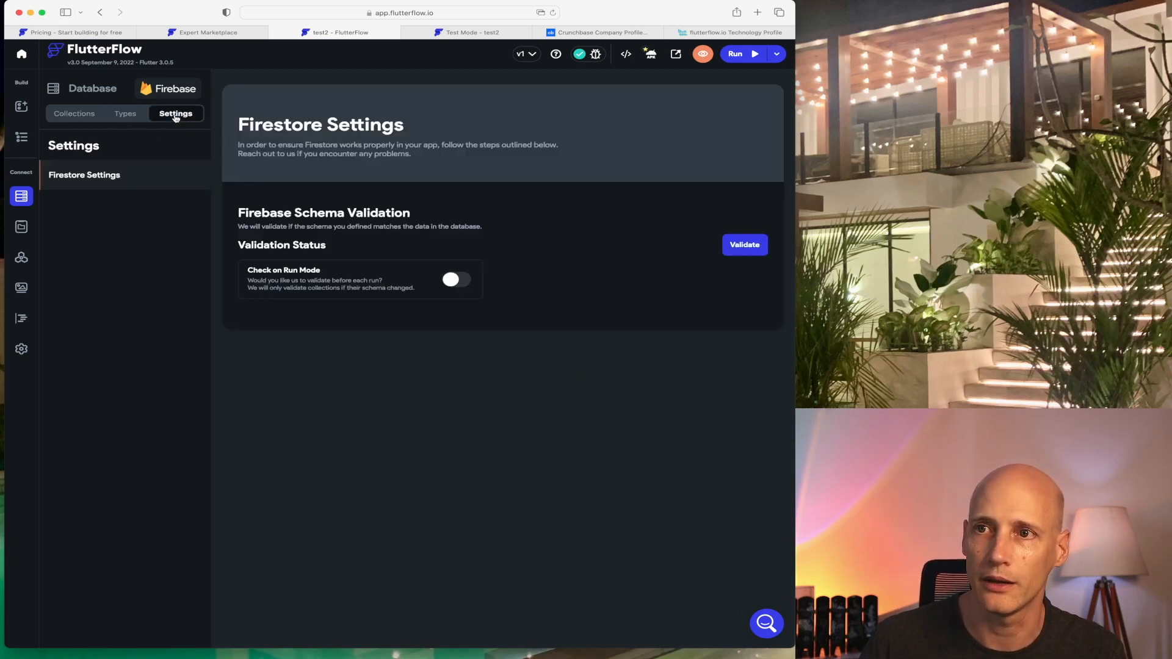
pyautogui.click(21, 226)
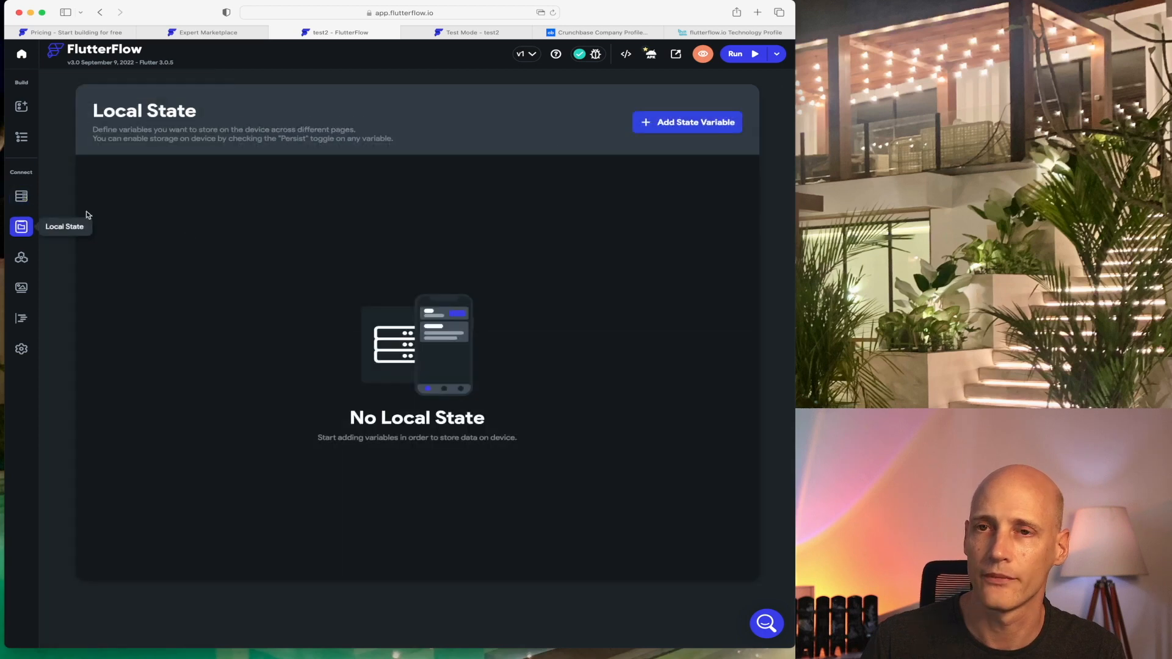
pyautogui.click(22, 260)
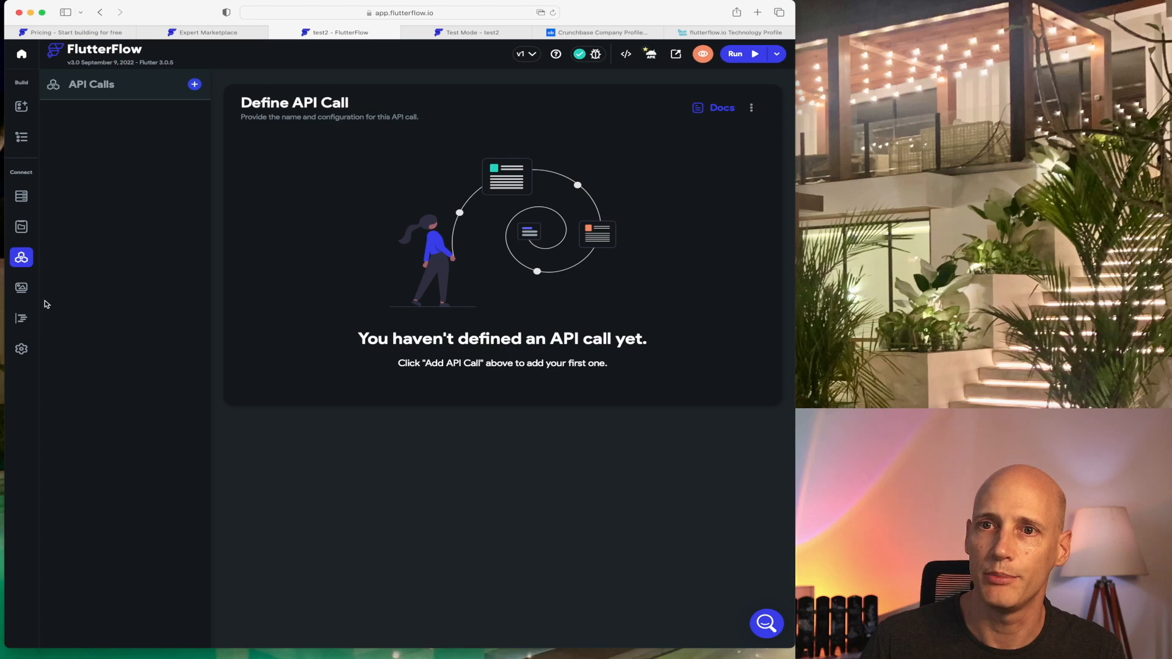
pyautogui.click(21, 289)
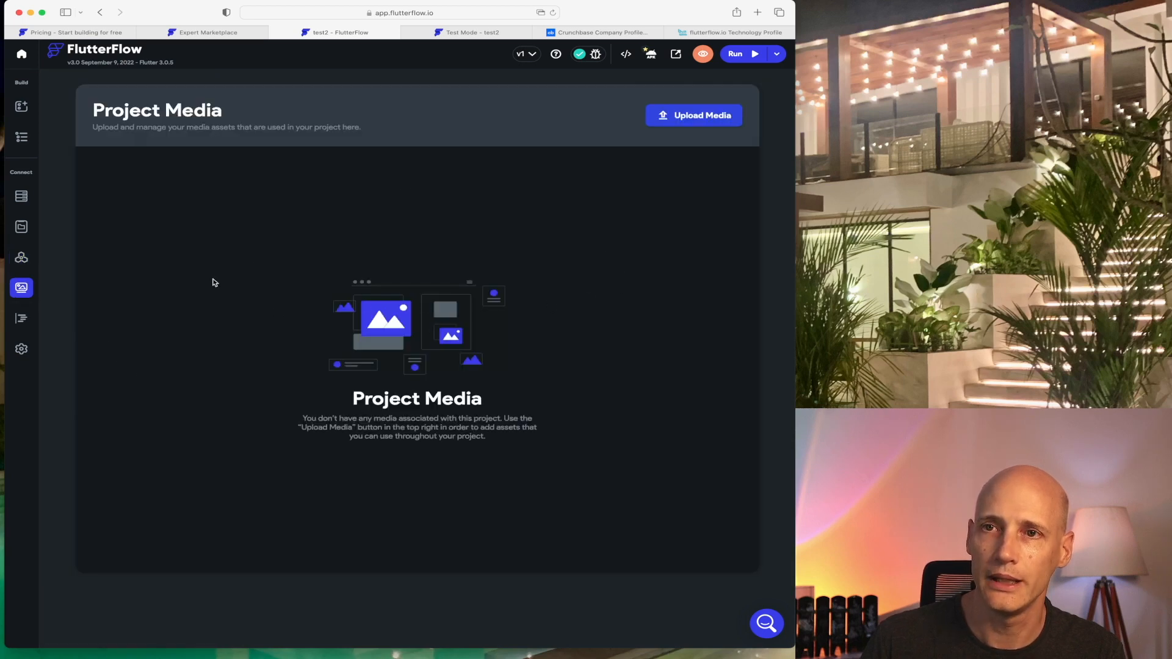
pyautogui.click(20, 320)
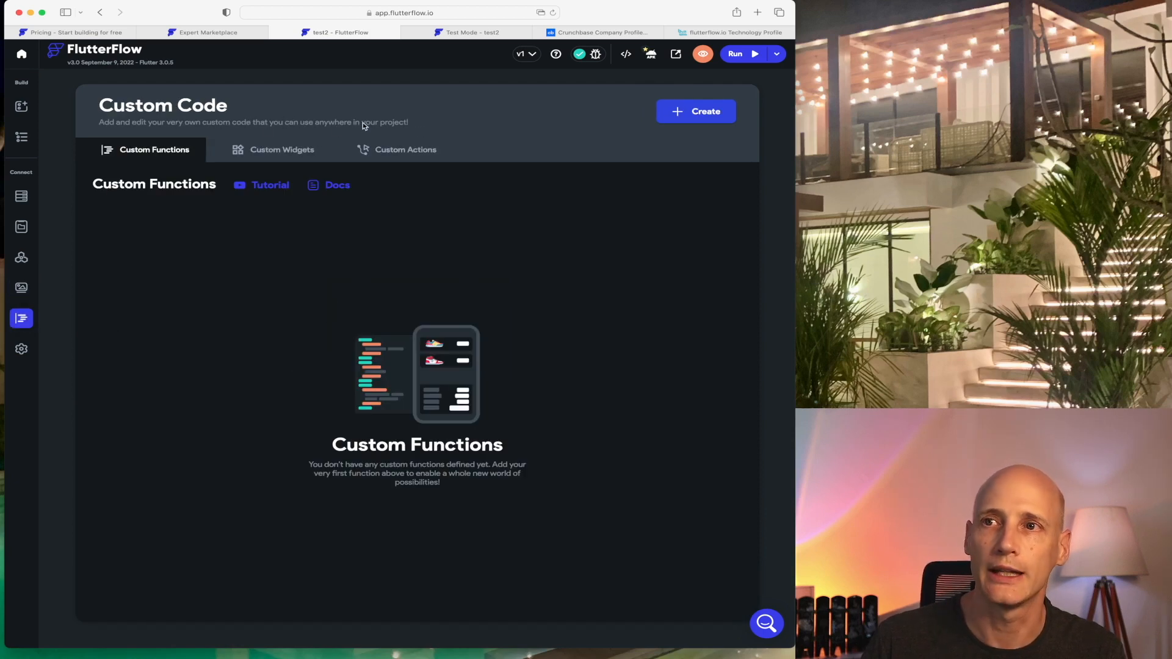
# Examine the app's theme settings, including colors, typography, default transition, loading indicator and custom fonts.
pyautogui.click(21, 348)
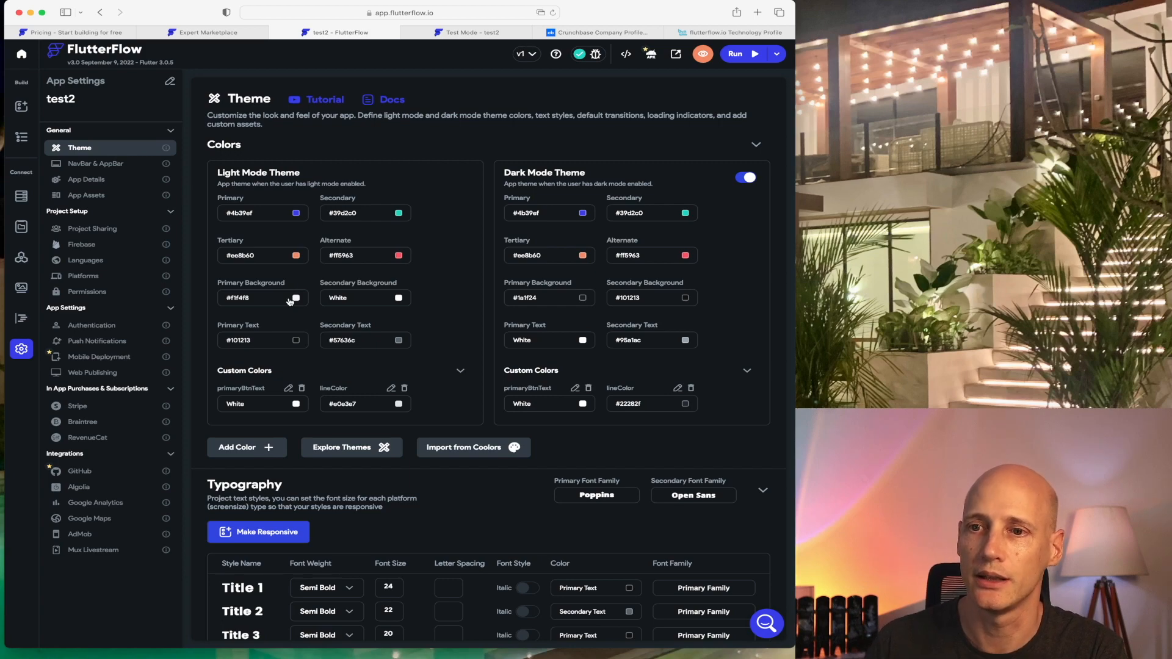
pyautogui.scroll(-5, 366, 441)
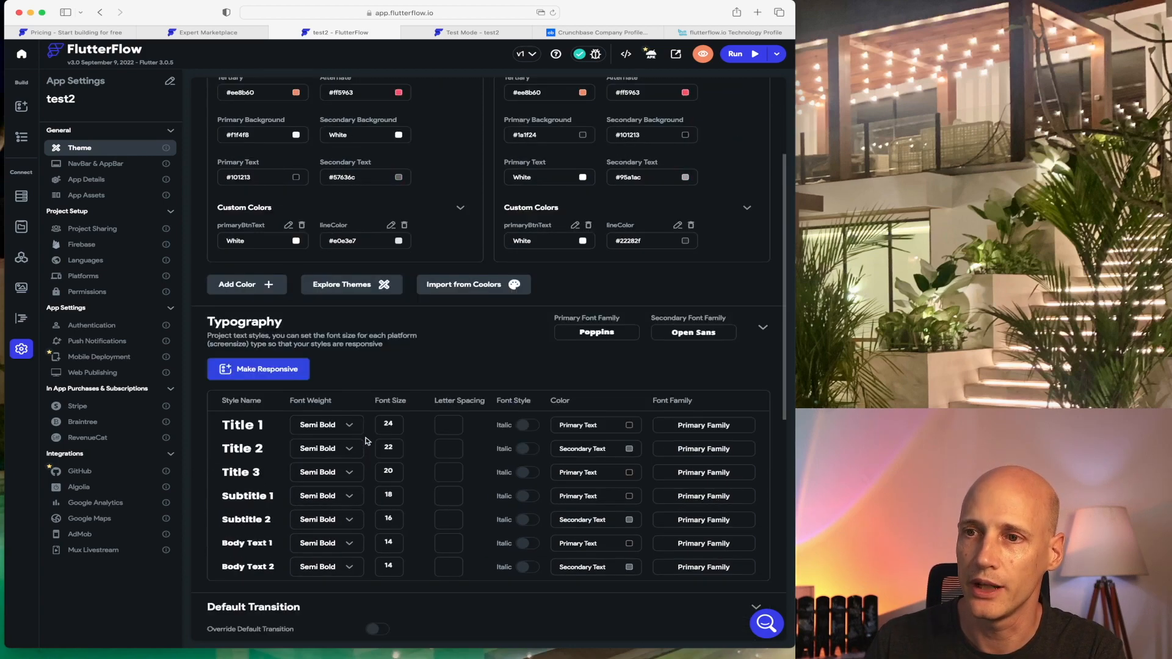
pyautogui.scroll(-4, 366, 441)
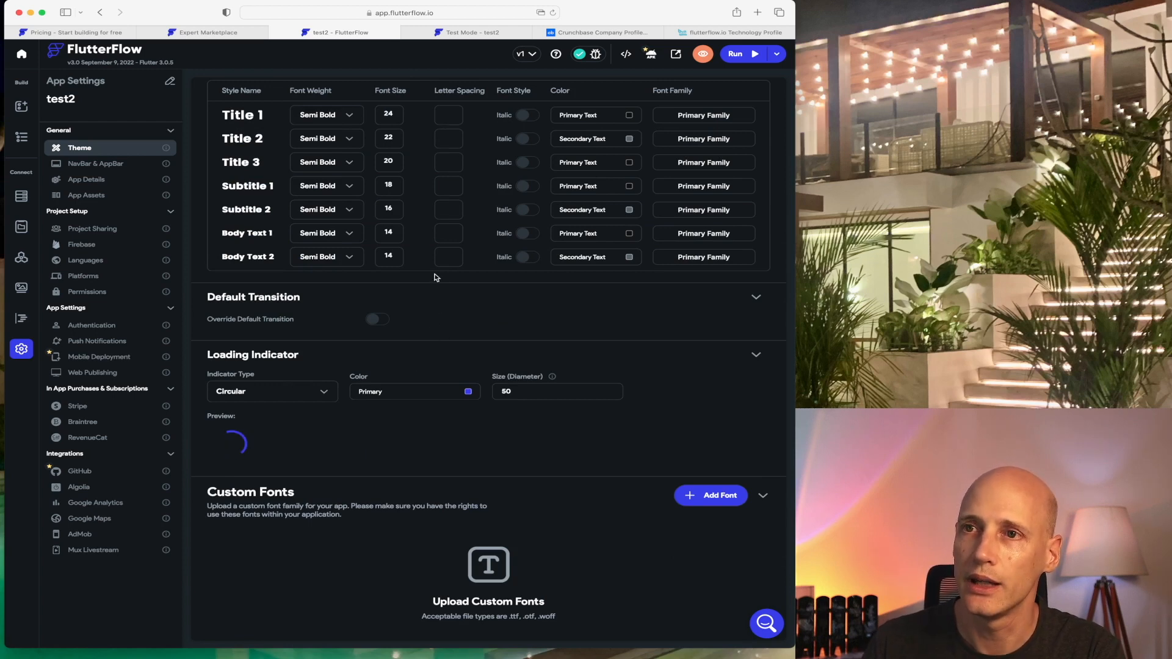
pyautogui.scroll(10, 436, 278)
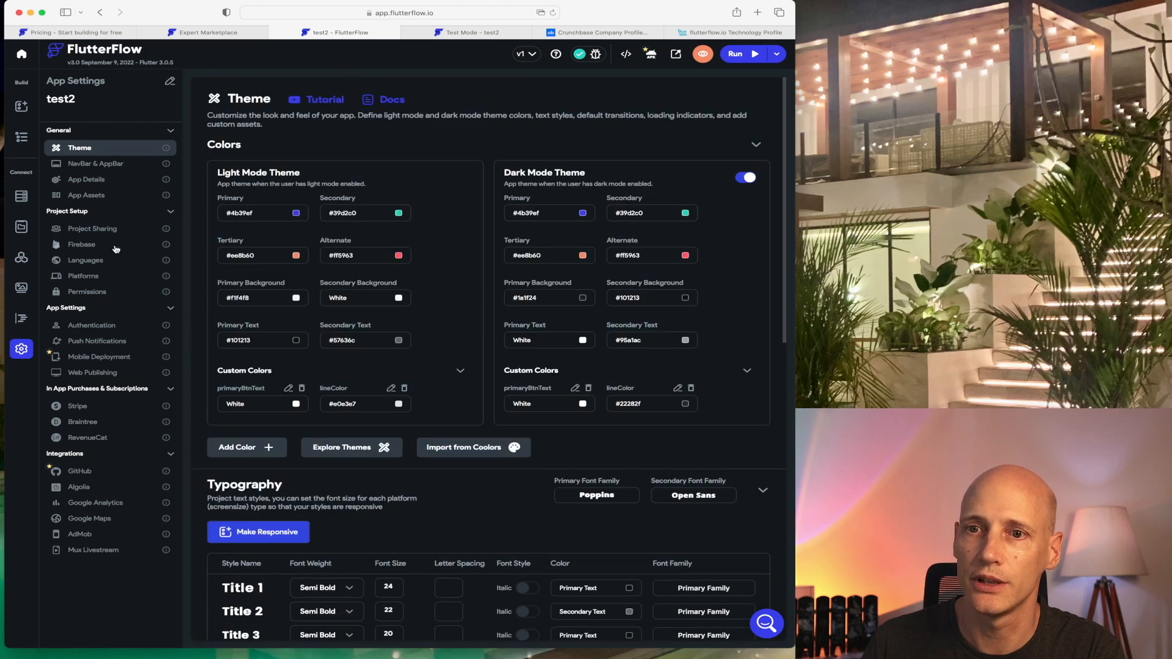
# Inspect the app permission settings, trying the Bluetooth switch and its message field and opening a blank custom permission entry.
pyautogui.click(94, 293)
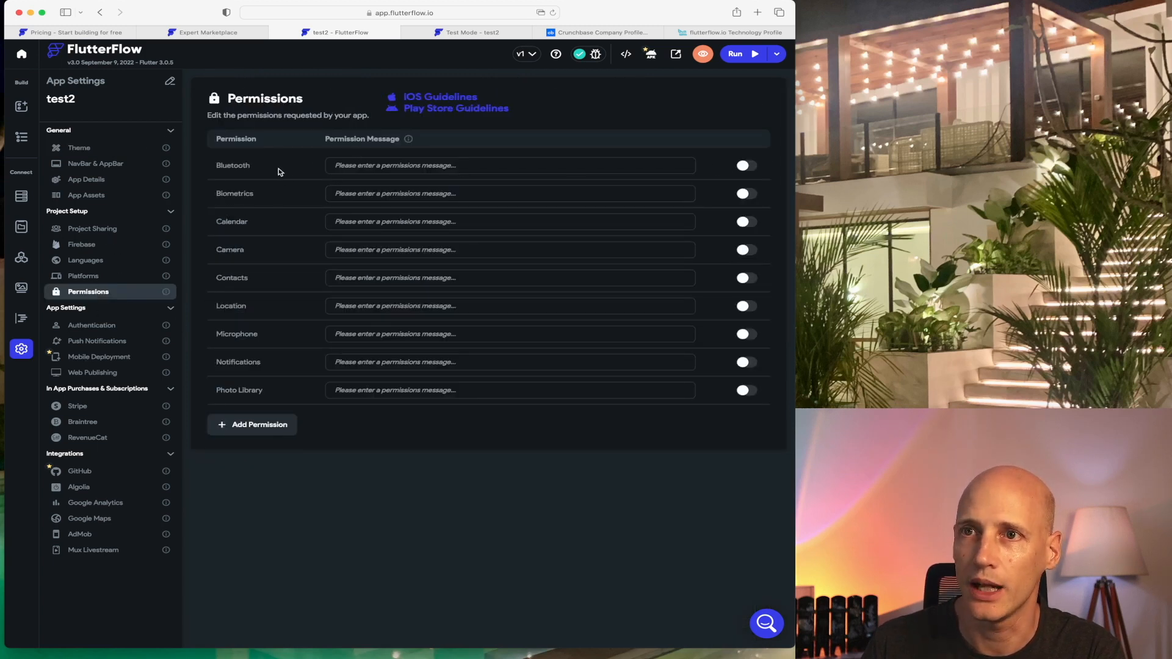
pyautogui.click(748, 166)
pyautogui.click(748, 166)
pyautogui.click(487, 165)
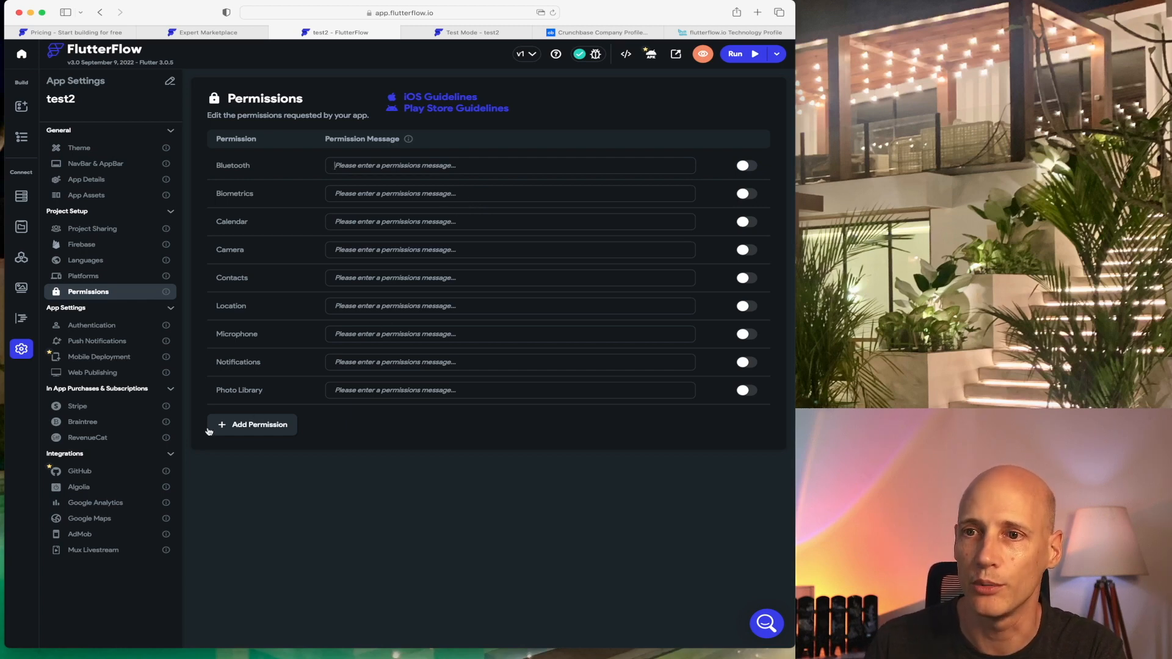
pyautogui.click(231, 426)
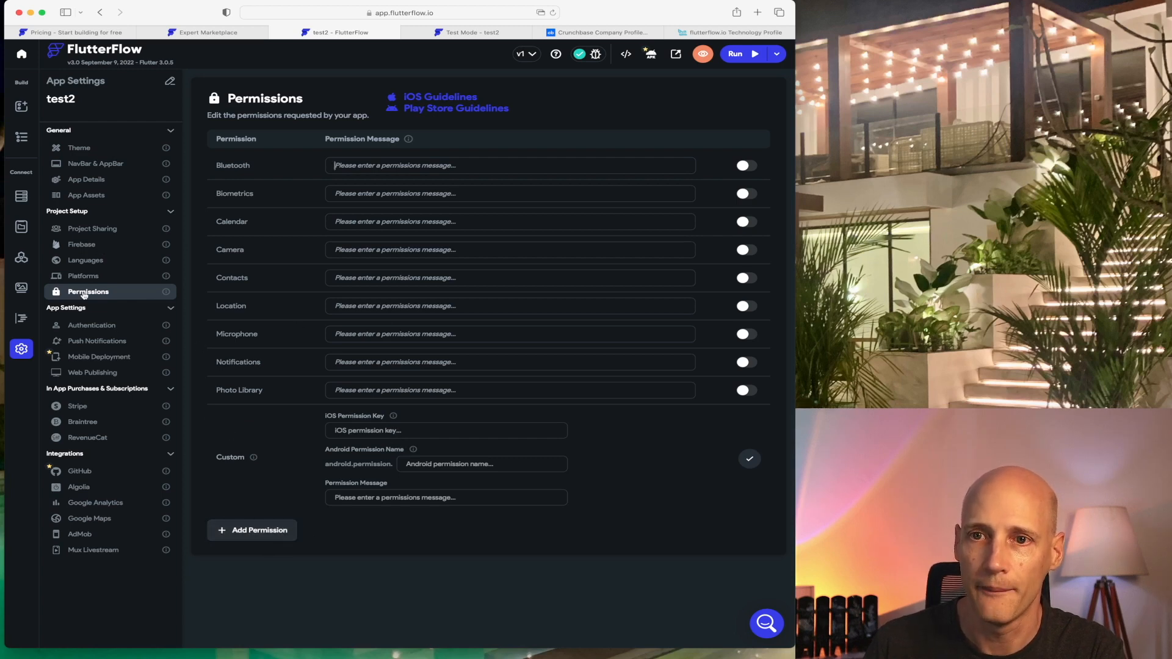
# Review the Google Maps, web publishing and mobile deployment settings, checking the running test page in between.
pyautogui.click(97, 520)
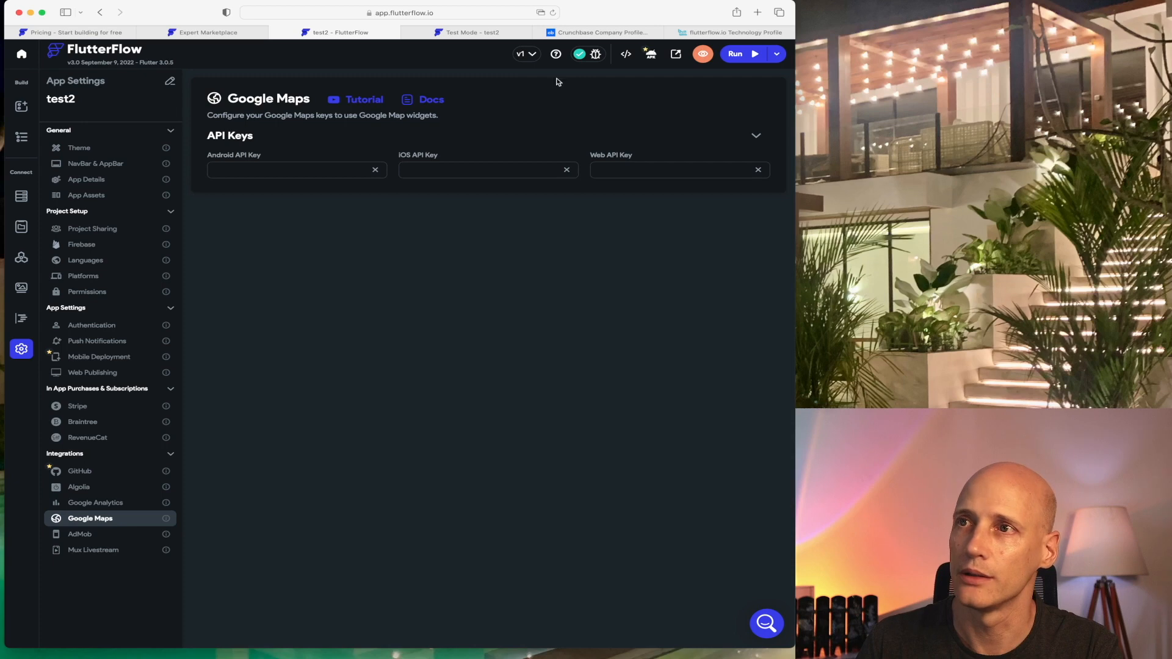
pyautogui.click(472, 32)
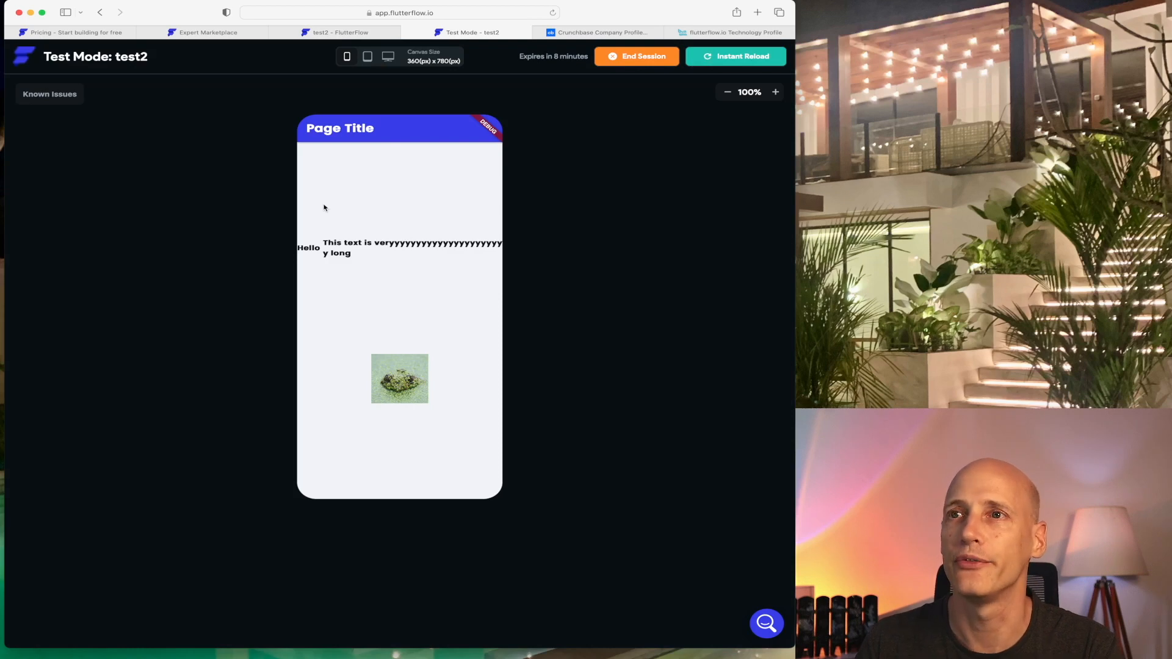
pyautogui.click(440, 61)
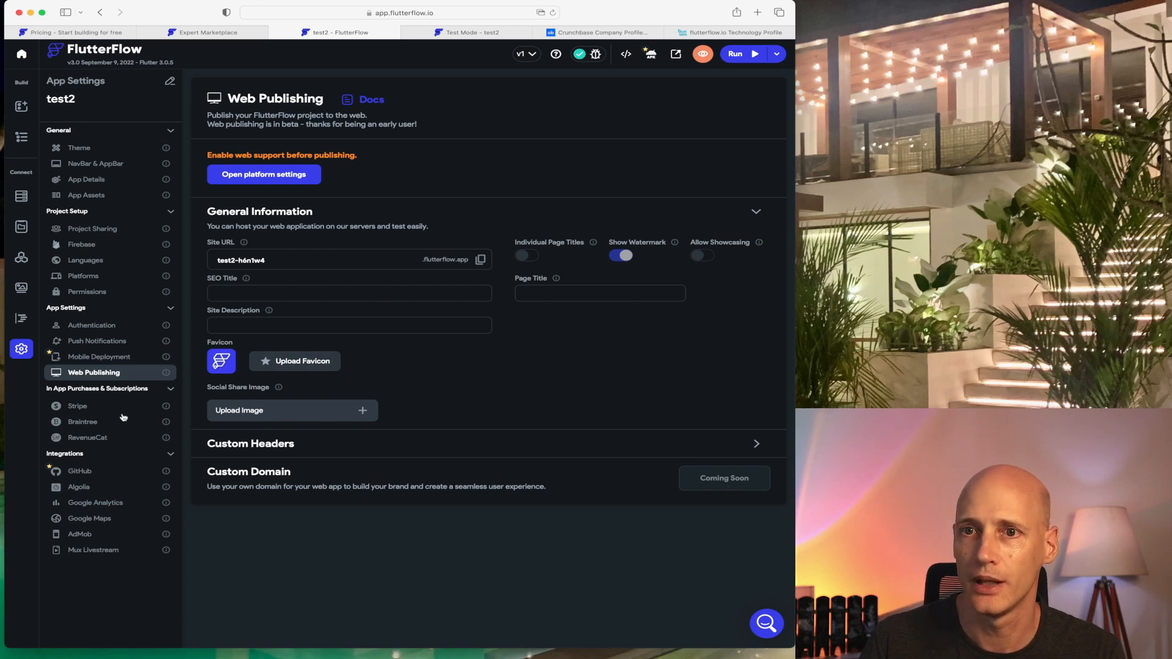
pyautogui.click(97, 361)
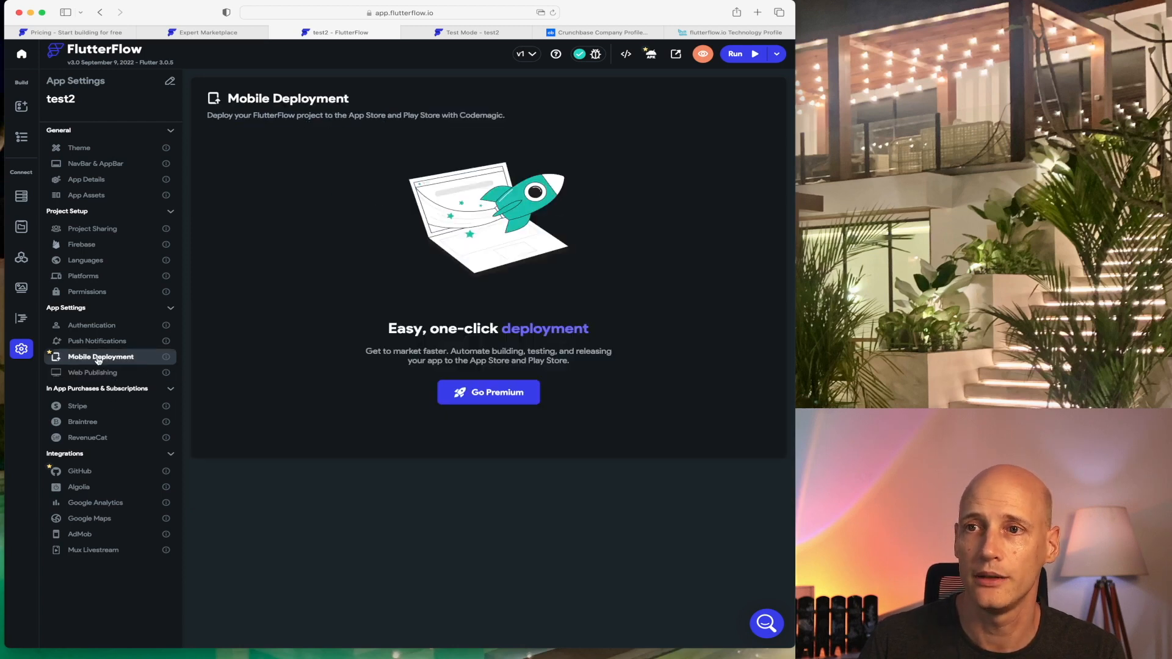